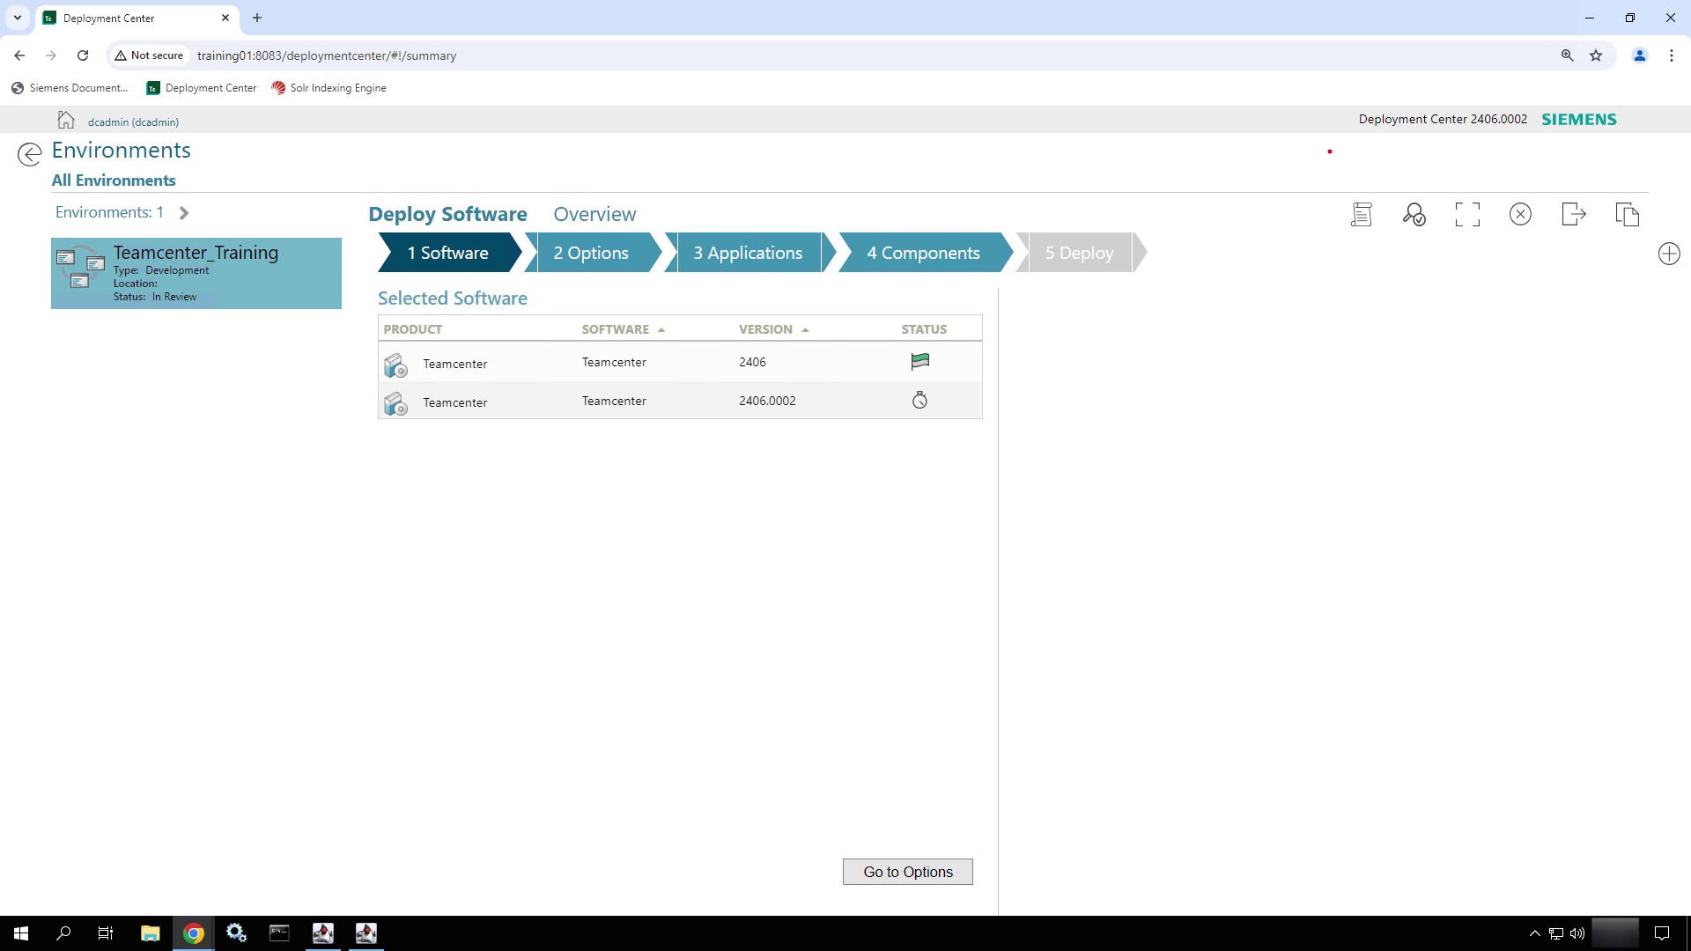
- Generate the Teamcenter_Training environment validation report
mouse_move(1322, 180)
left_mouse_down()
mouse_move(1399, 256)
mouse_move(1301, 345)
mouse_move(1263, 406)
left_mouse_up()
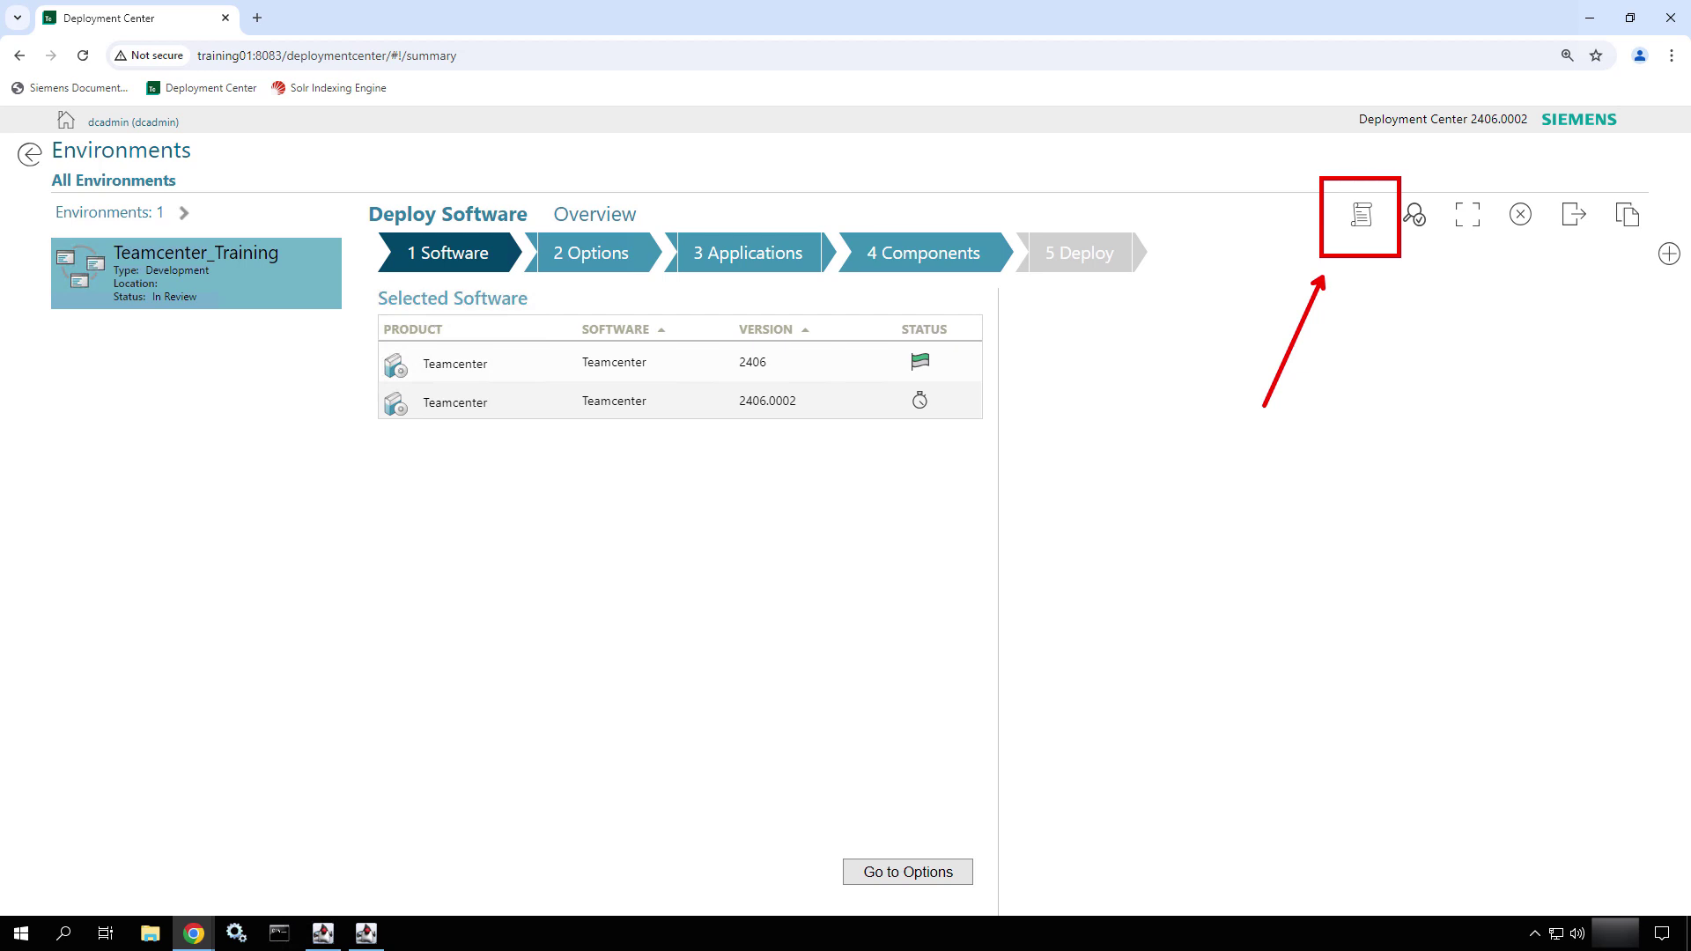
key("Escape")
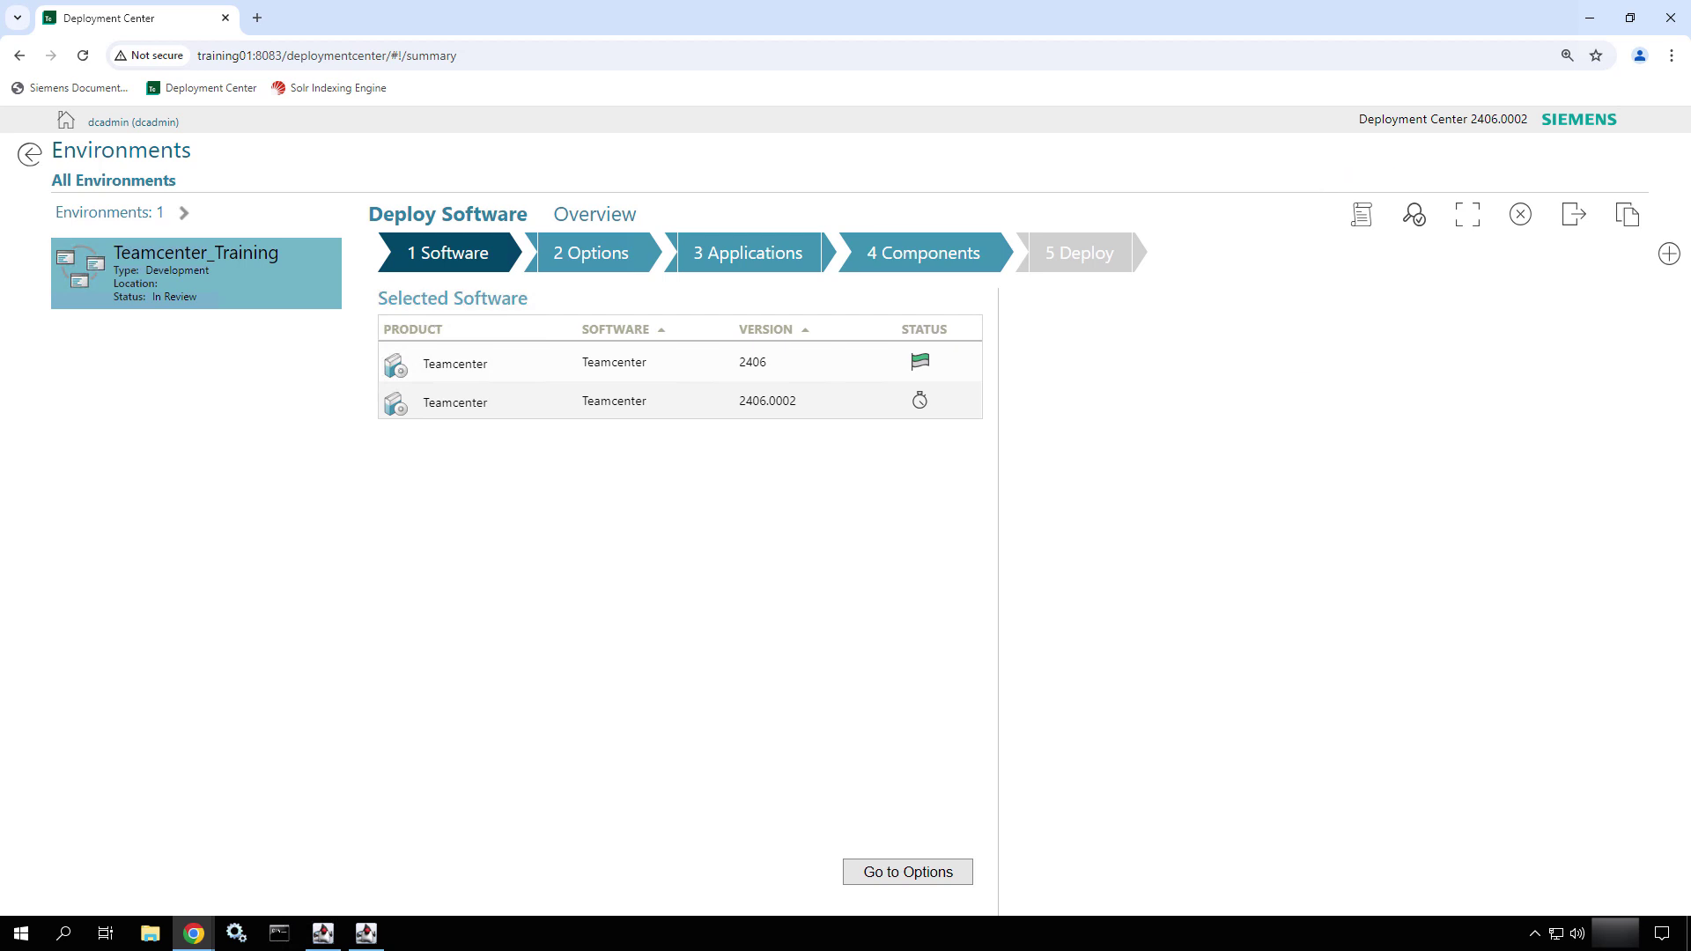
left_click(1361, 226)
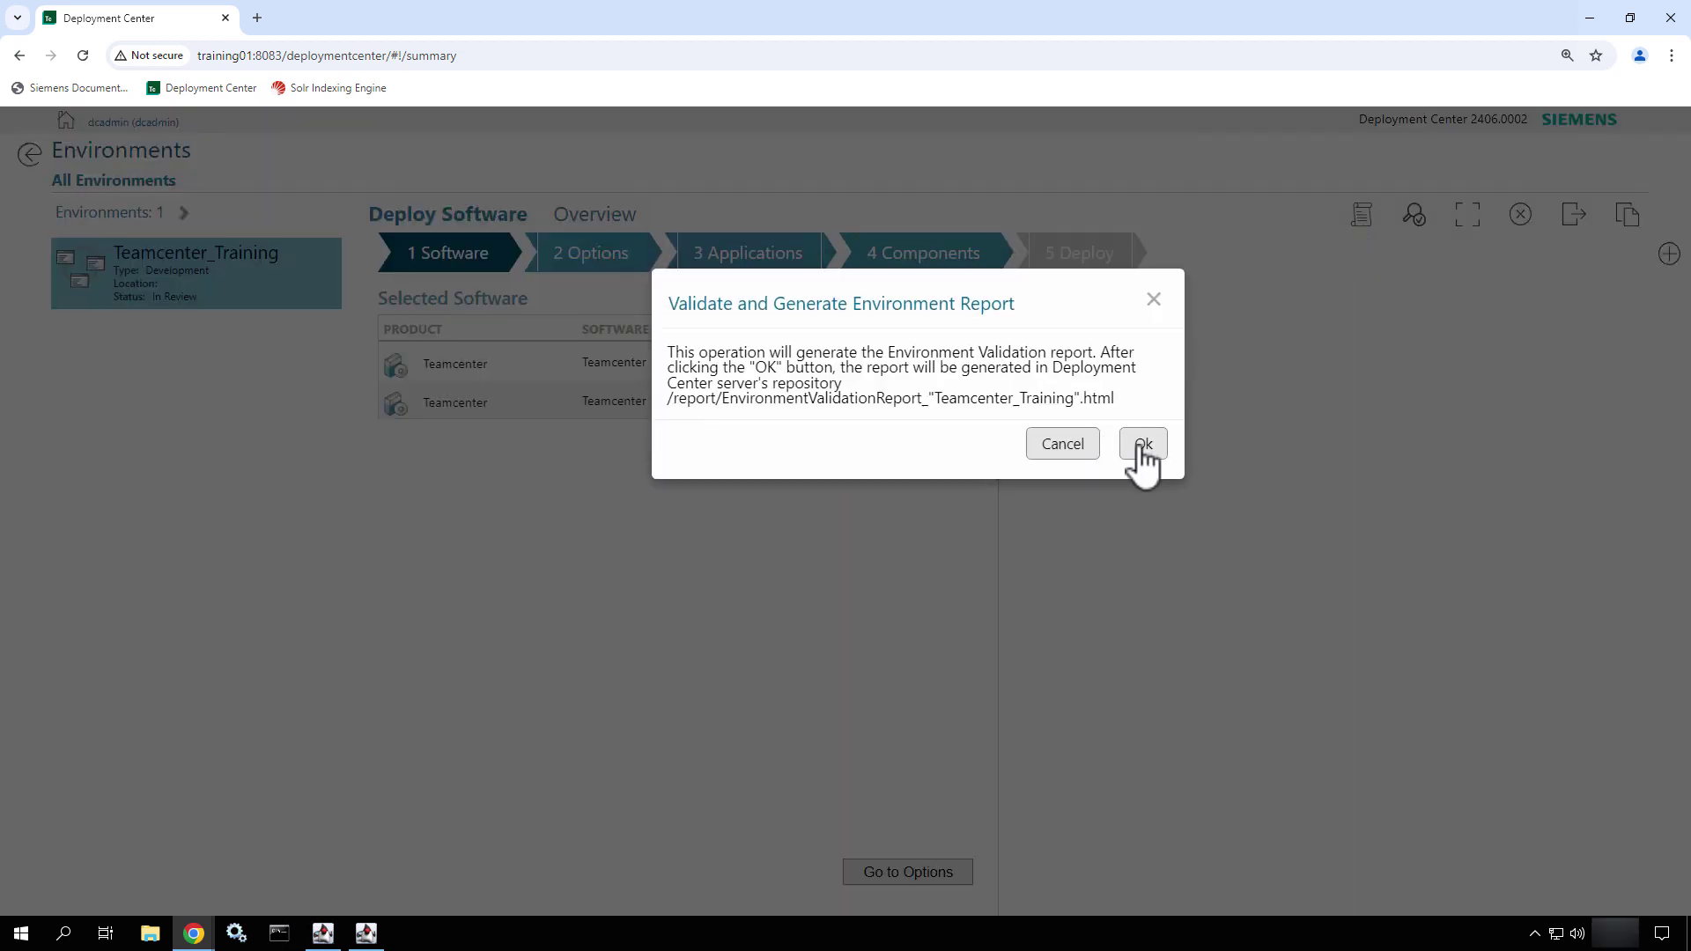
left_click(1142, 447)
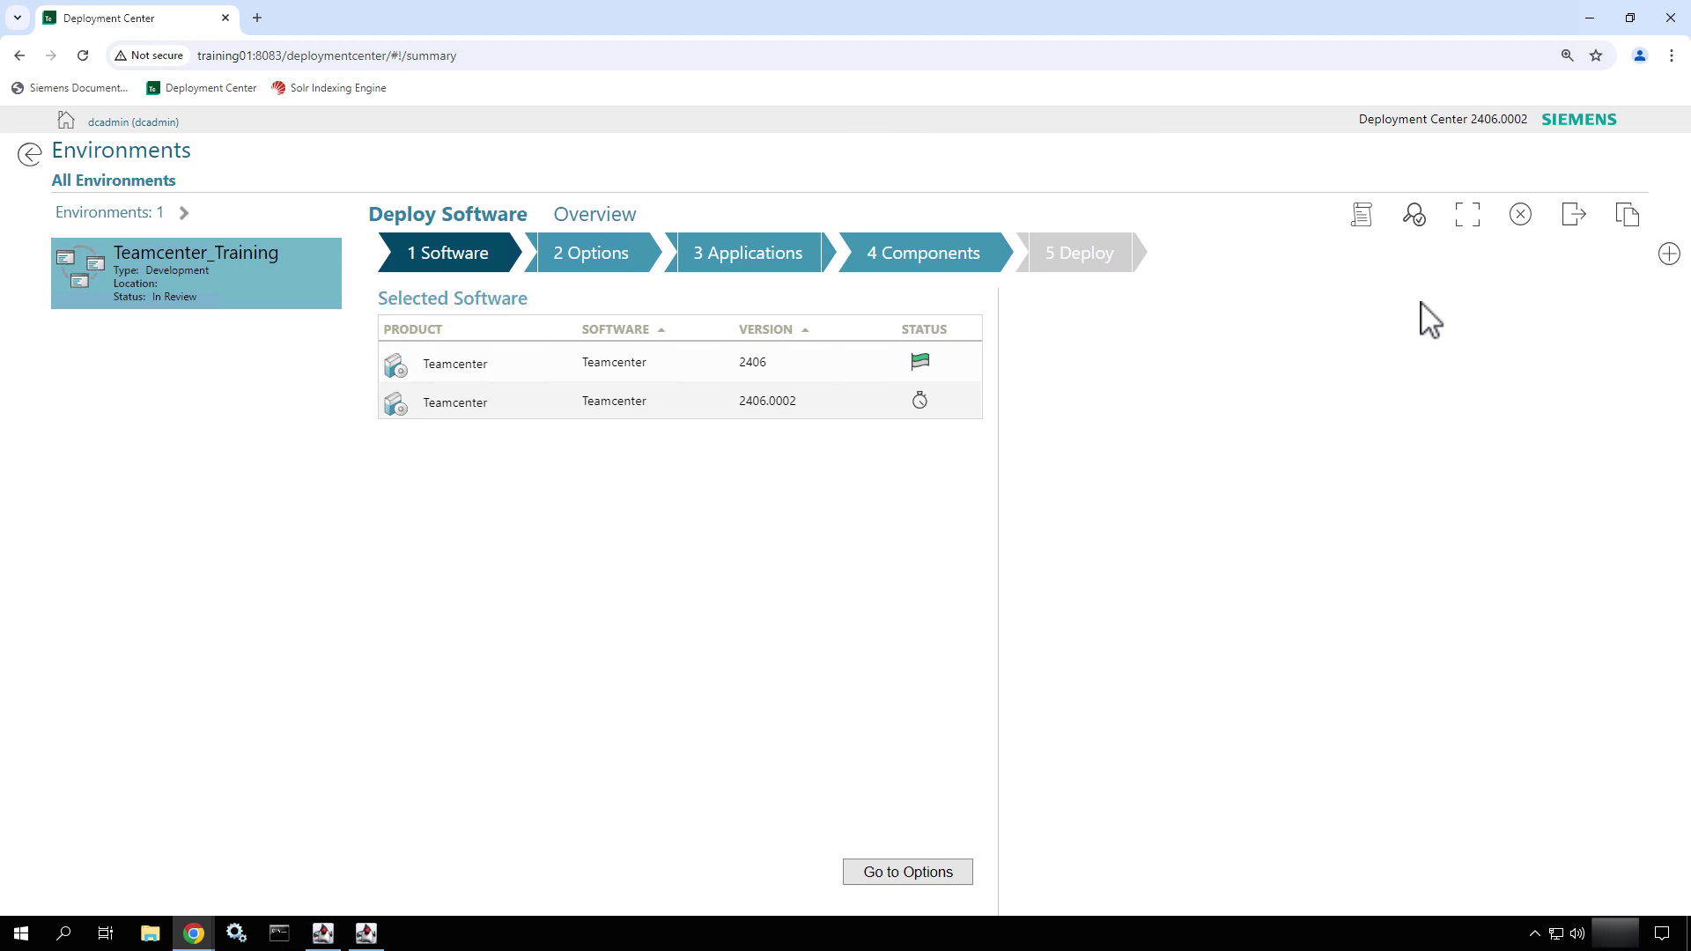
- Keep the downloaded report and open the HTML file from its folder
left_click(1537, 101)
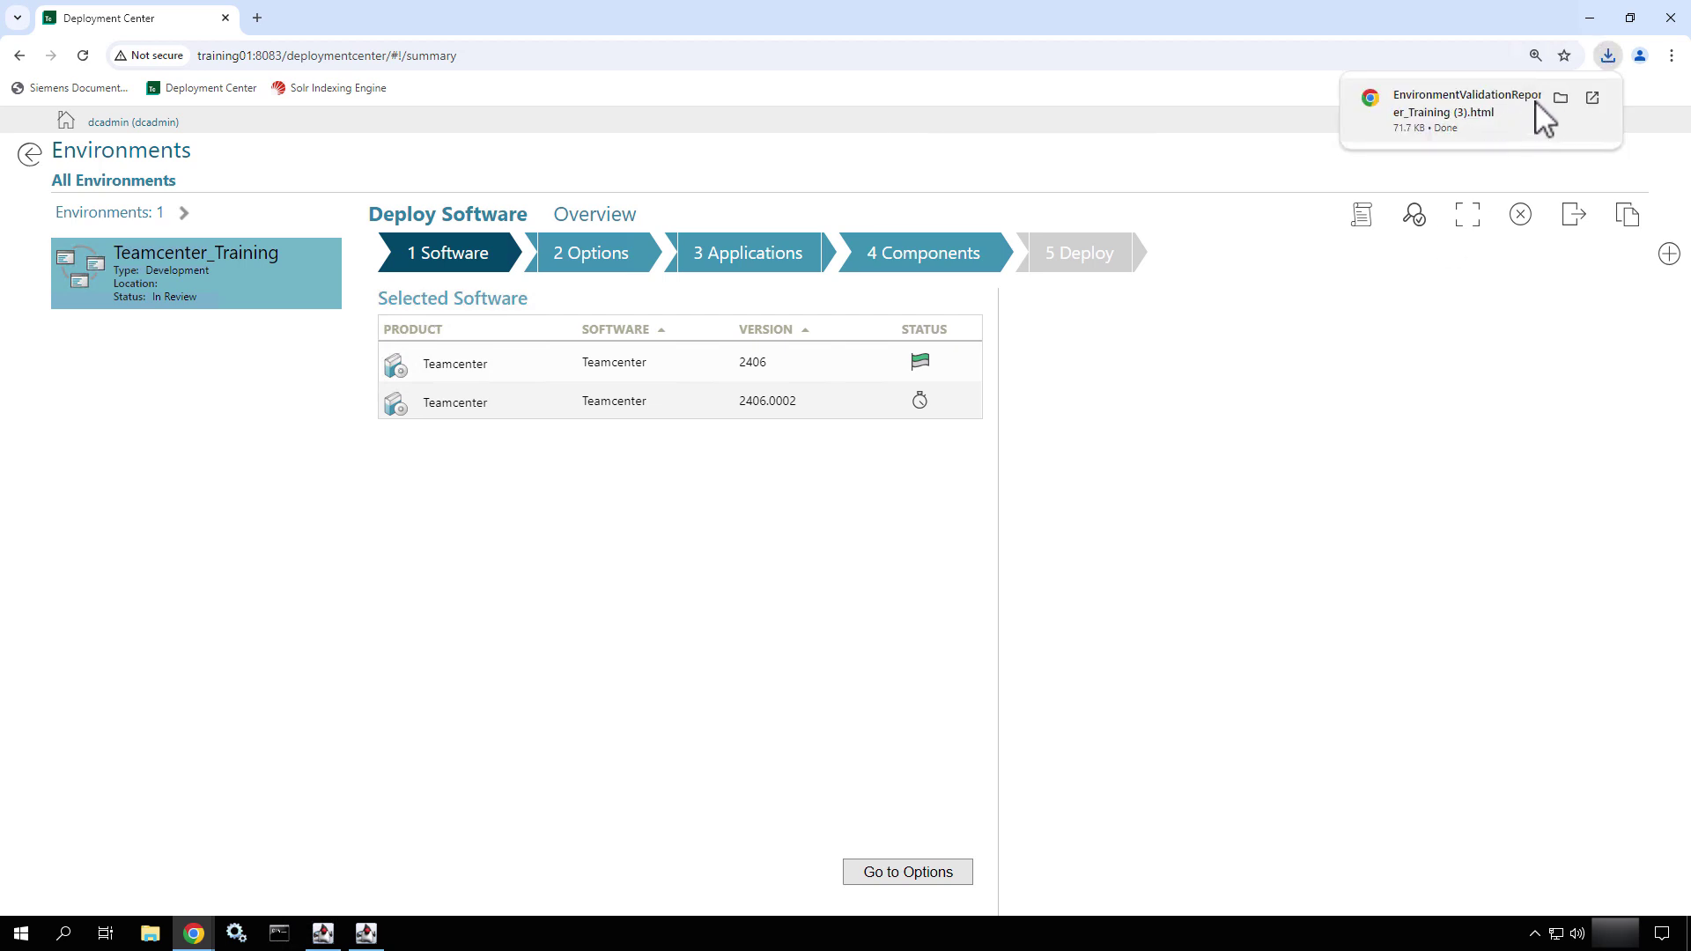
left_click(1561, 98)
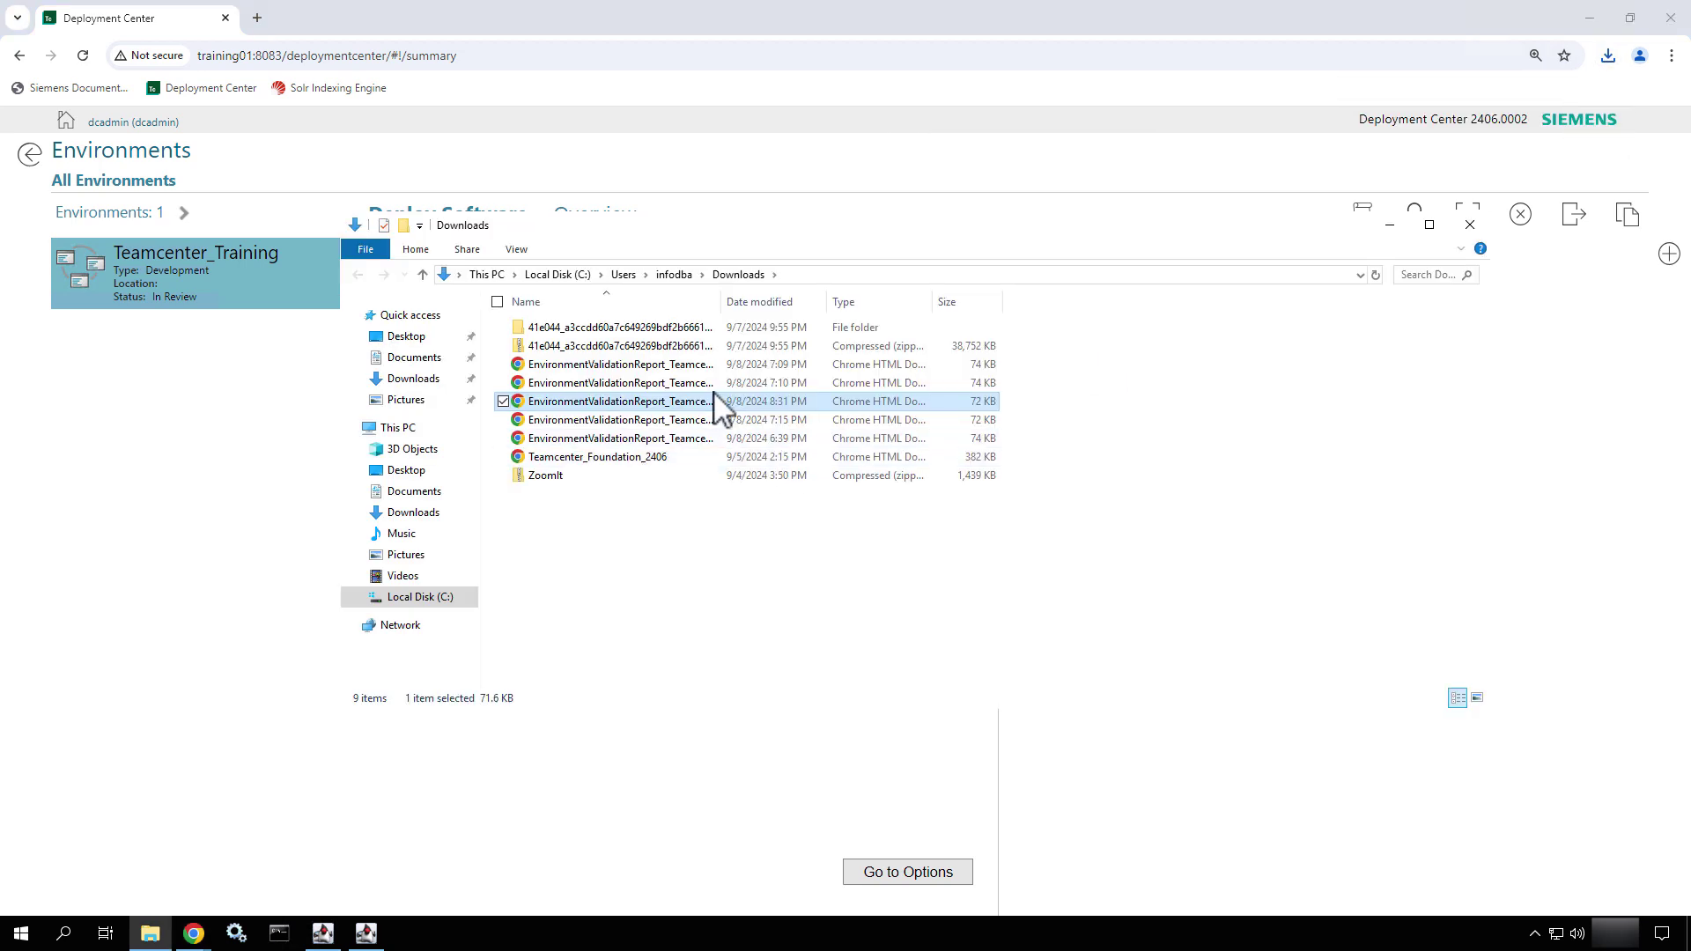
double_click(707, 403)
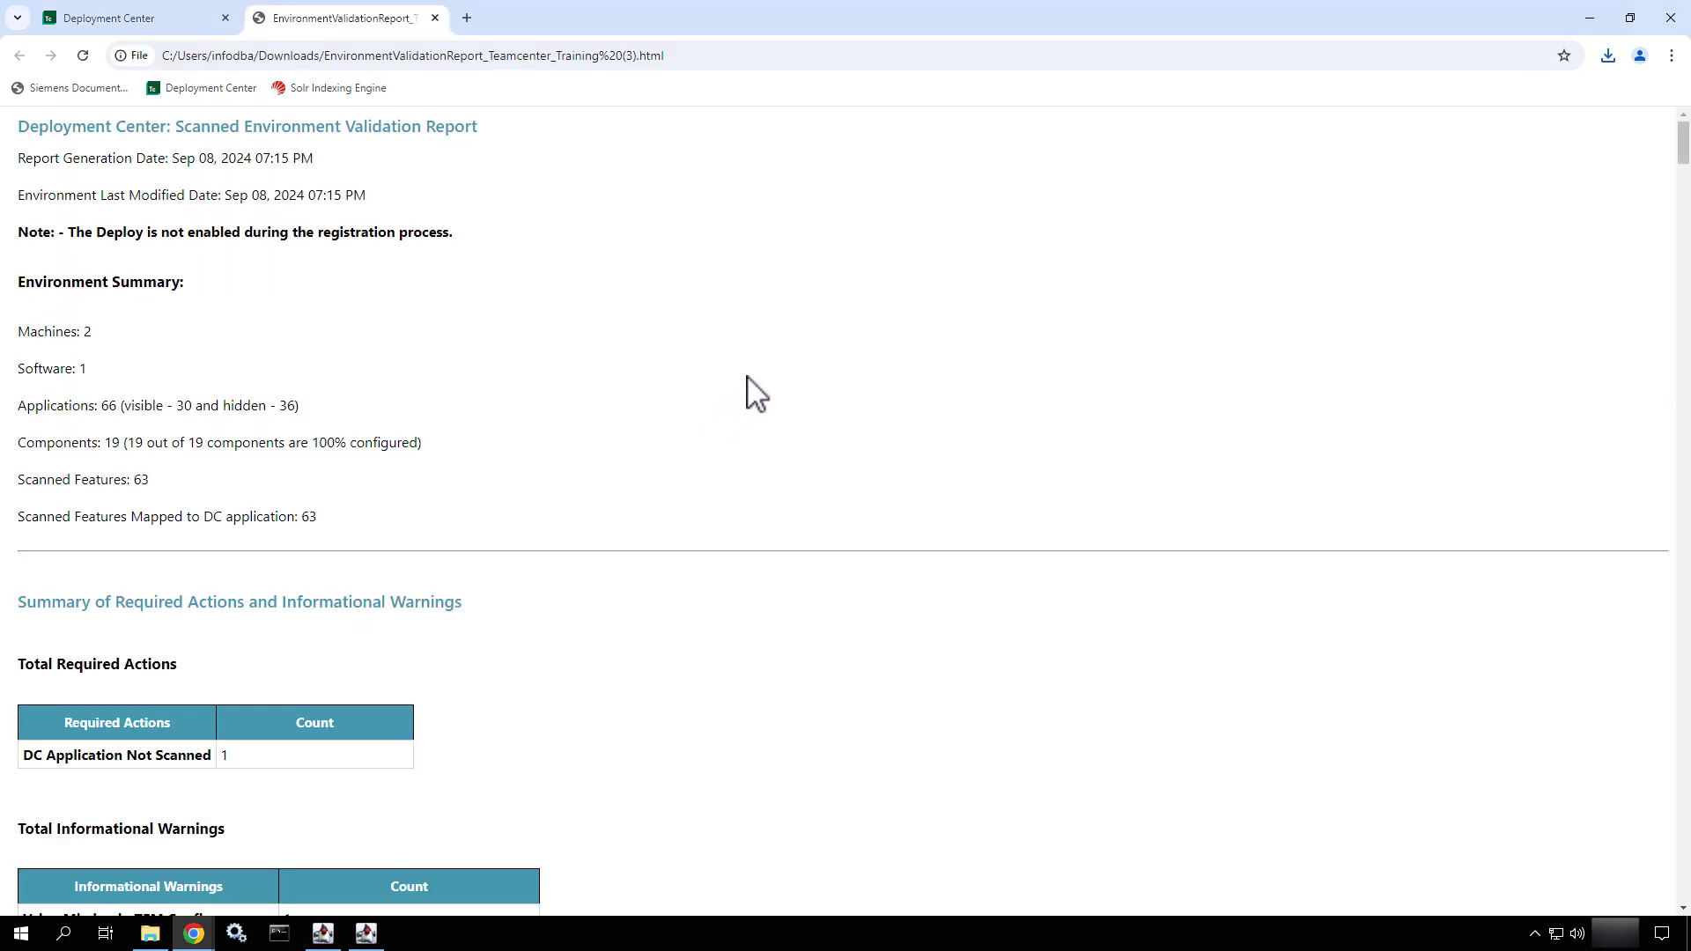
scroll(756, 394, "down", 1)
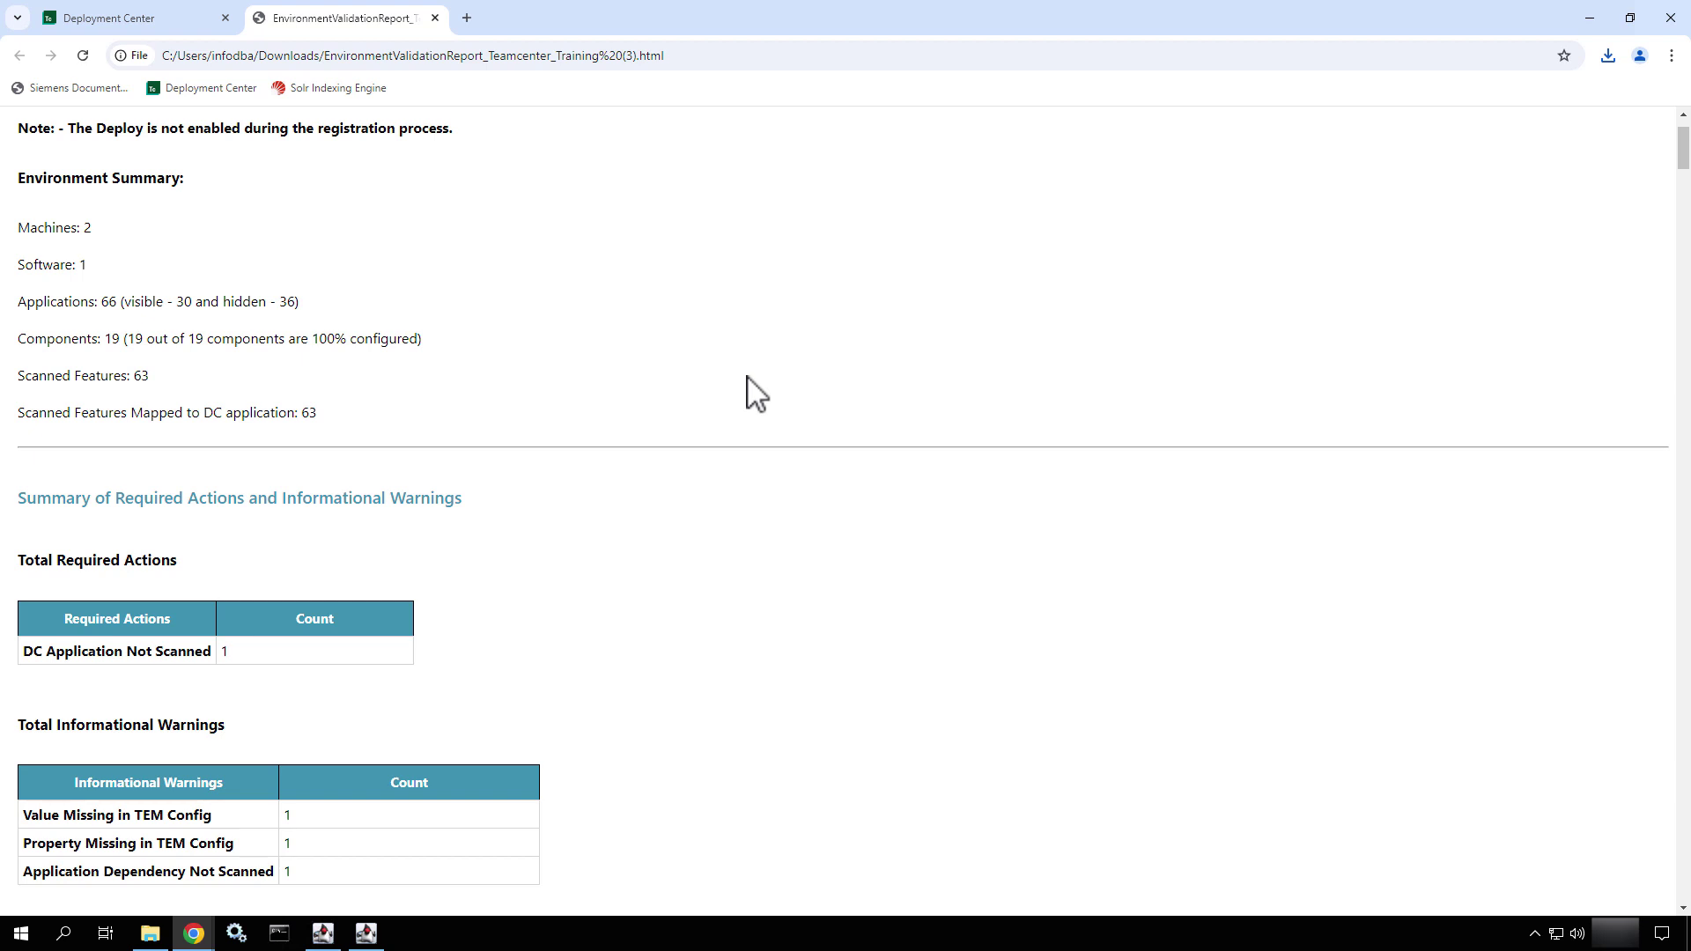
scroll(755, 393, "down", 2)
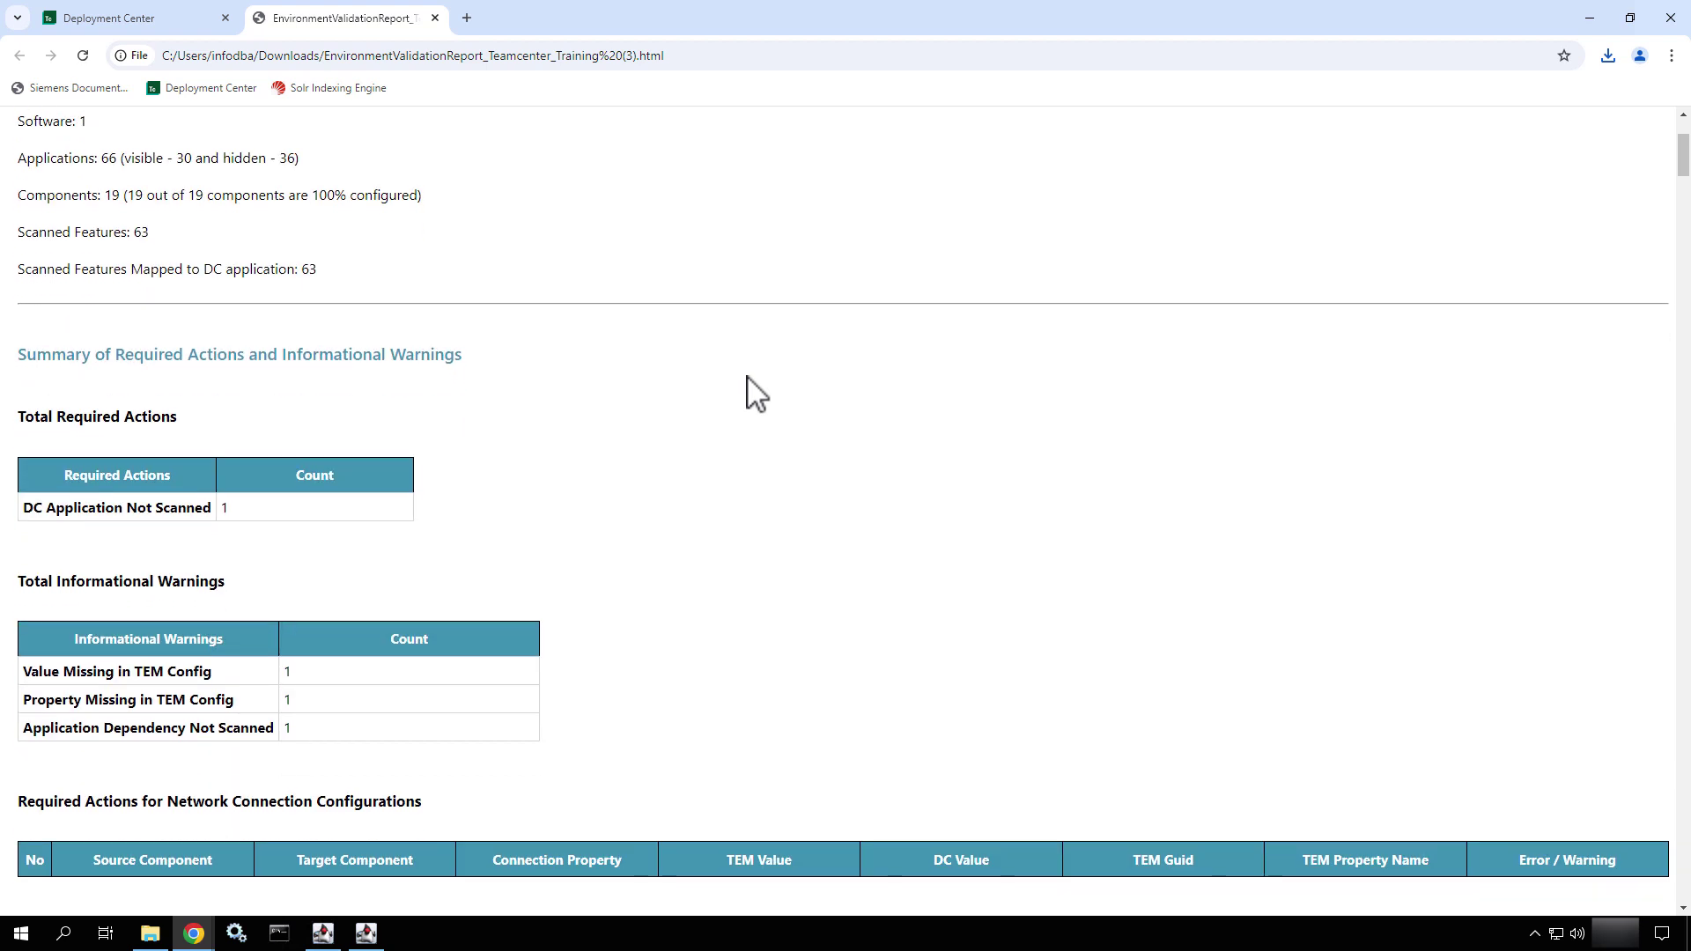
scroll(755, 394, "down", 5)
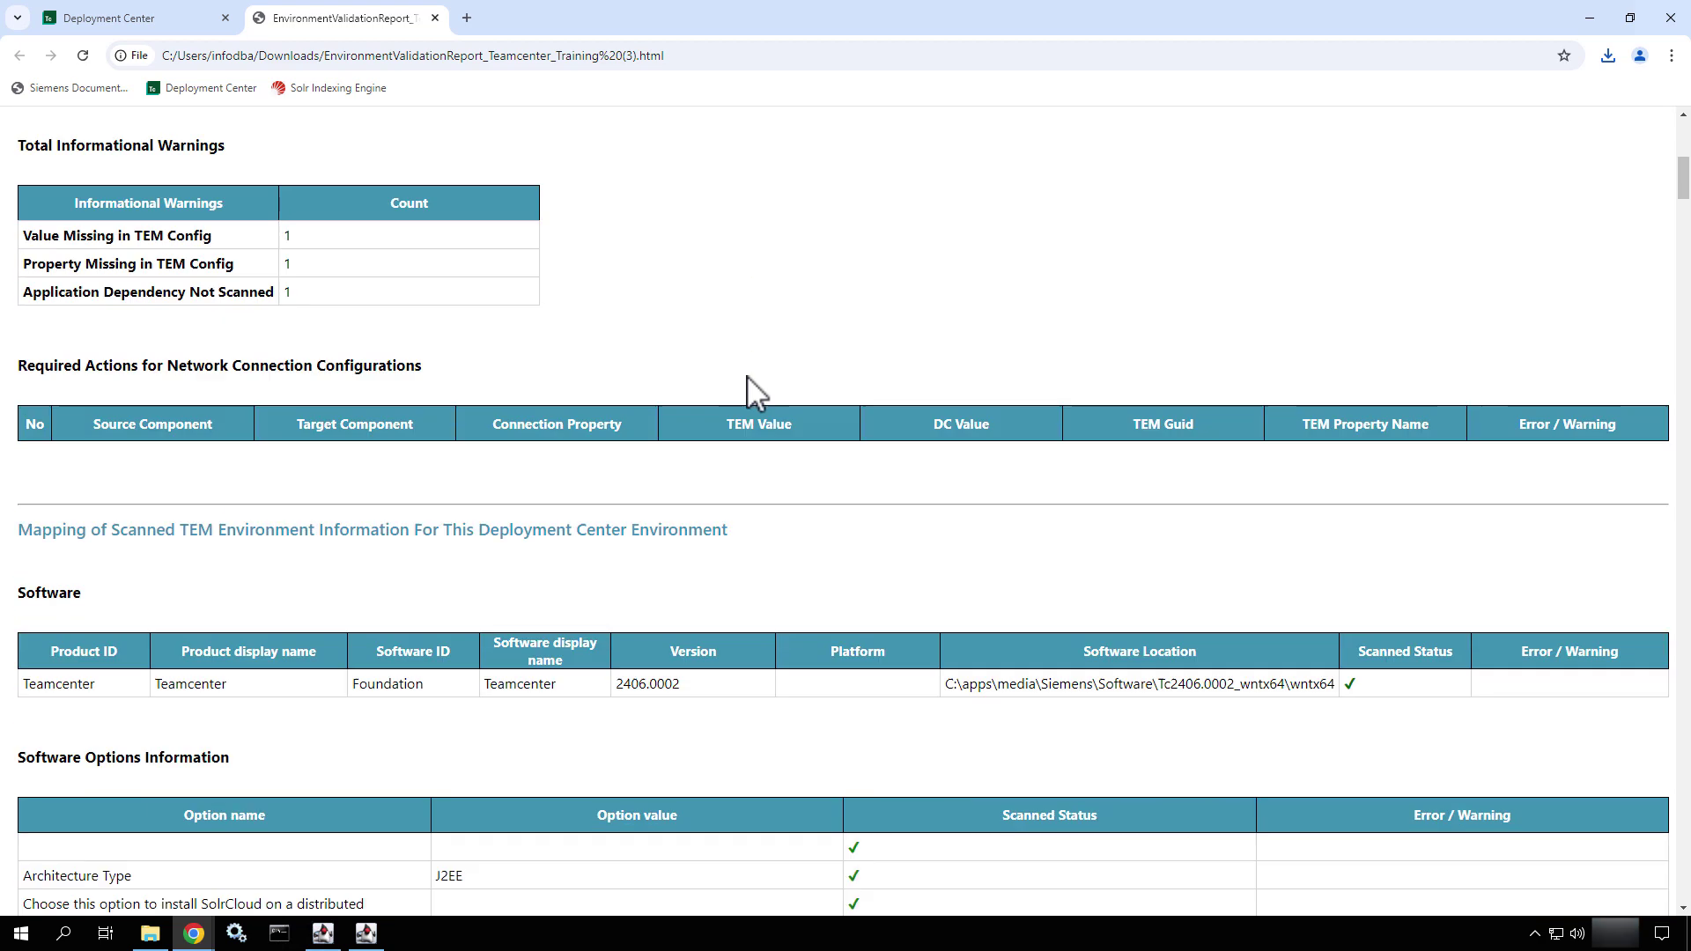
scroll(747, 378, "up", 8)
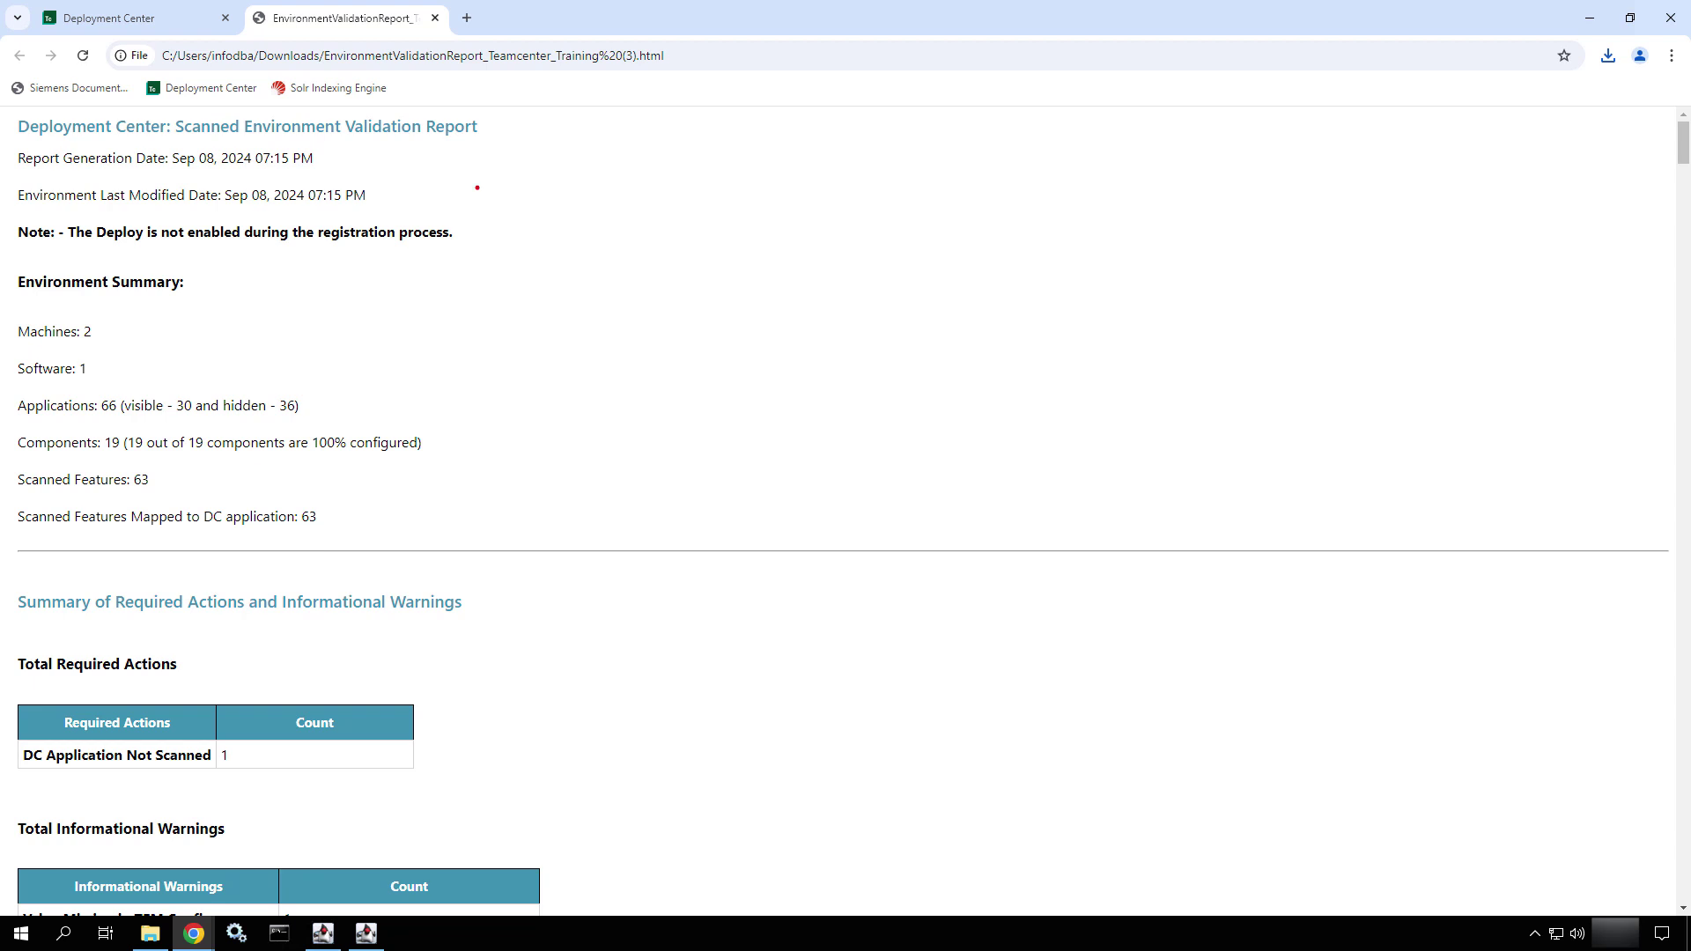
left_click_drag(476, 187, 658, 275)
mouse_move(4, 312)
left_mouse_down()
mouse_move(82, 354)
mouse_move(199, 348)
left_mouse_up()
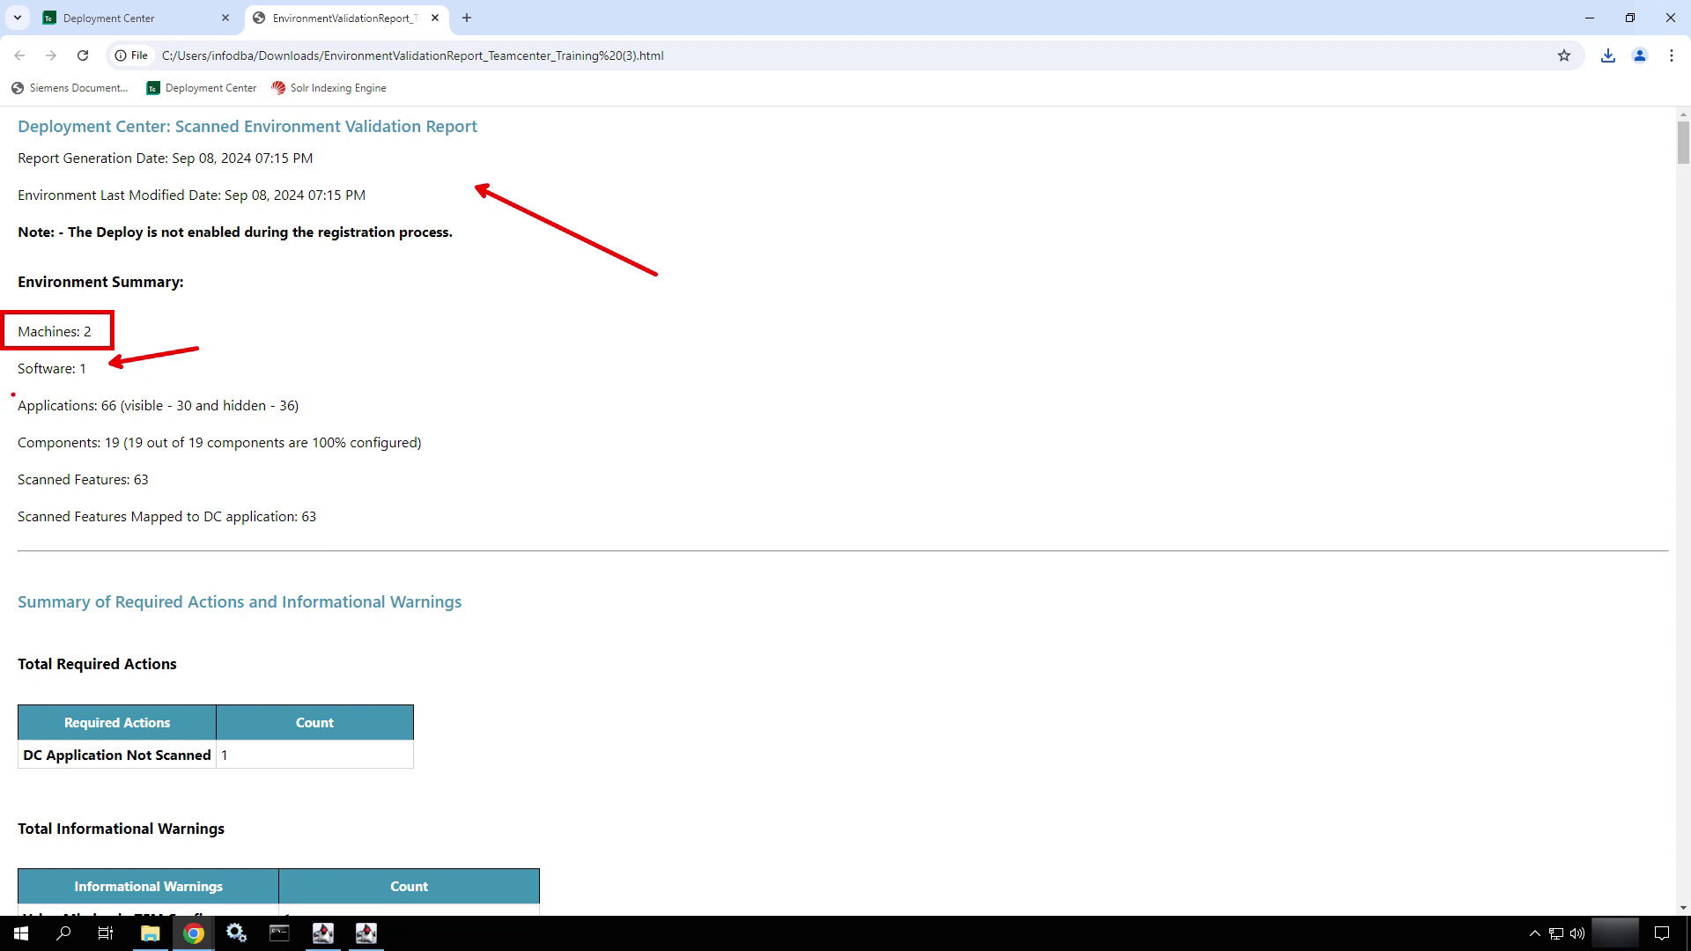
left_click_drag(13, 394, 500, 561)
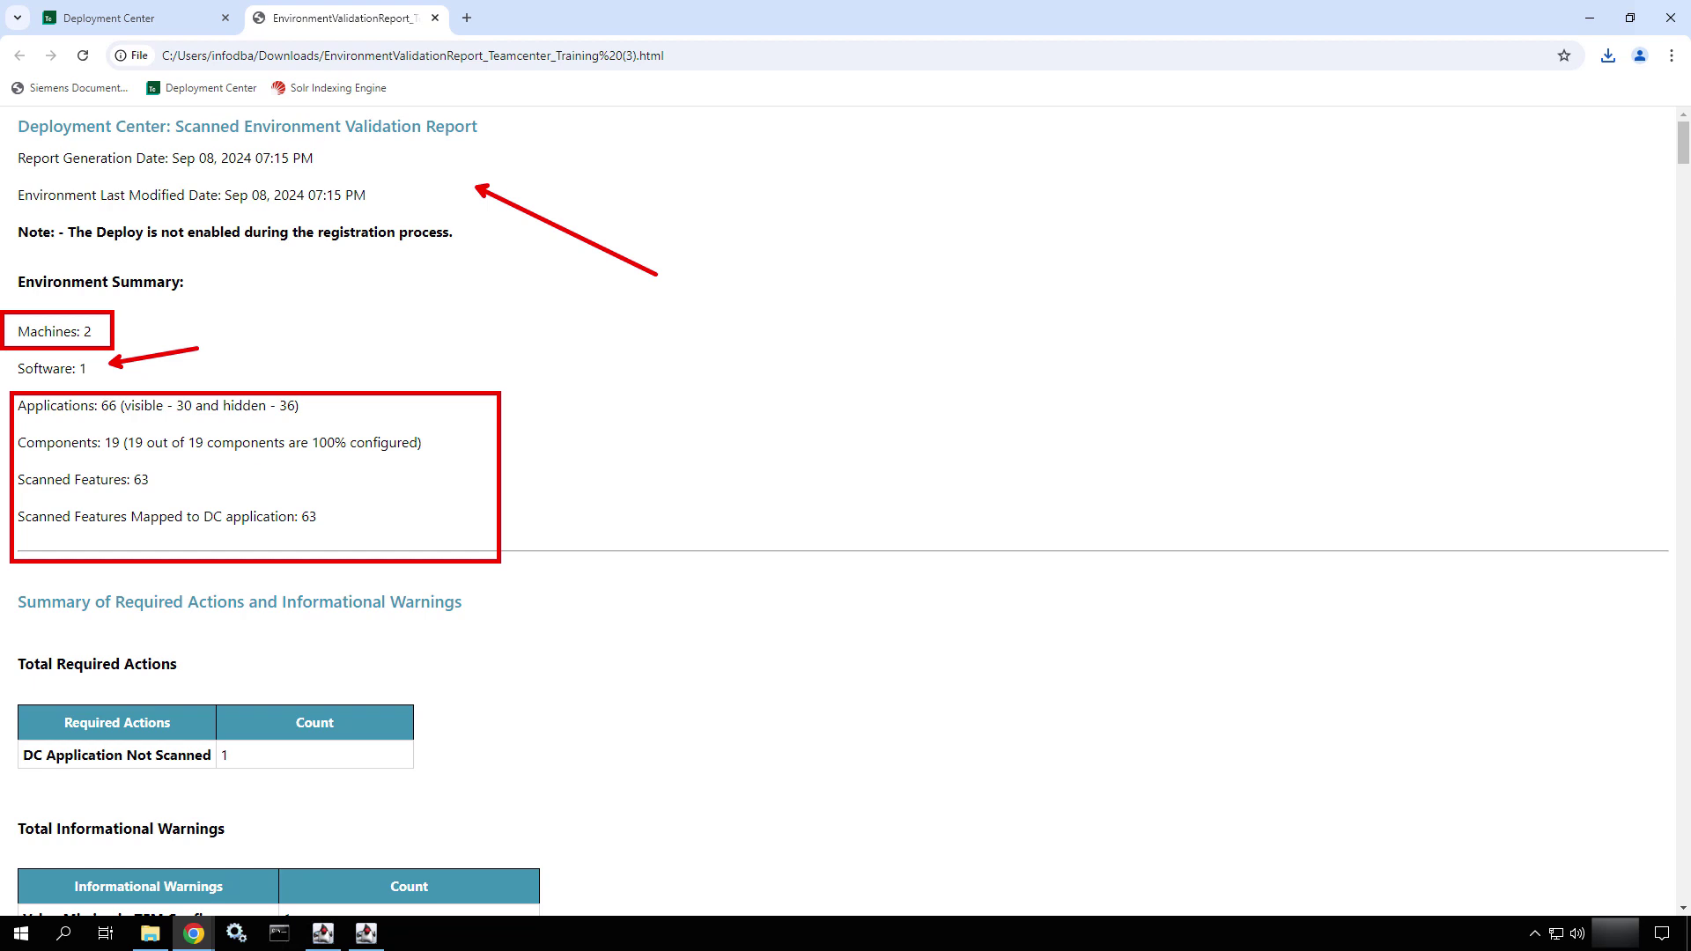
key("e")
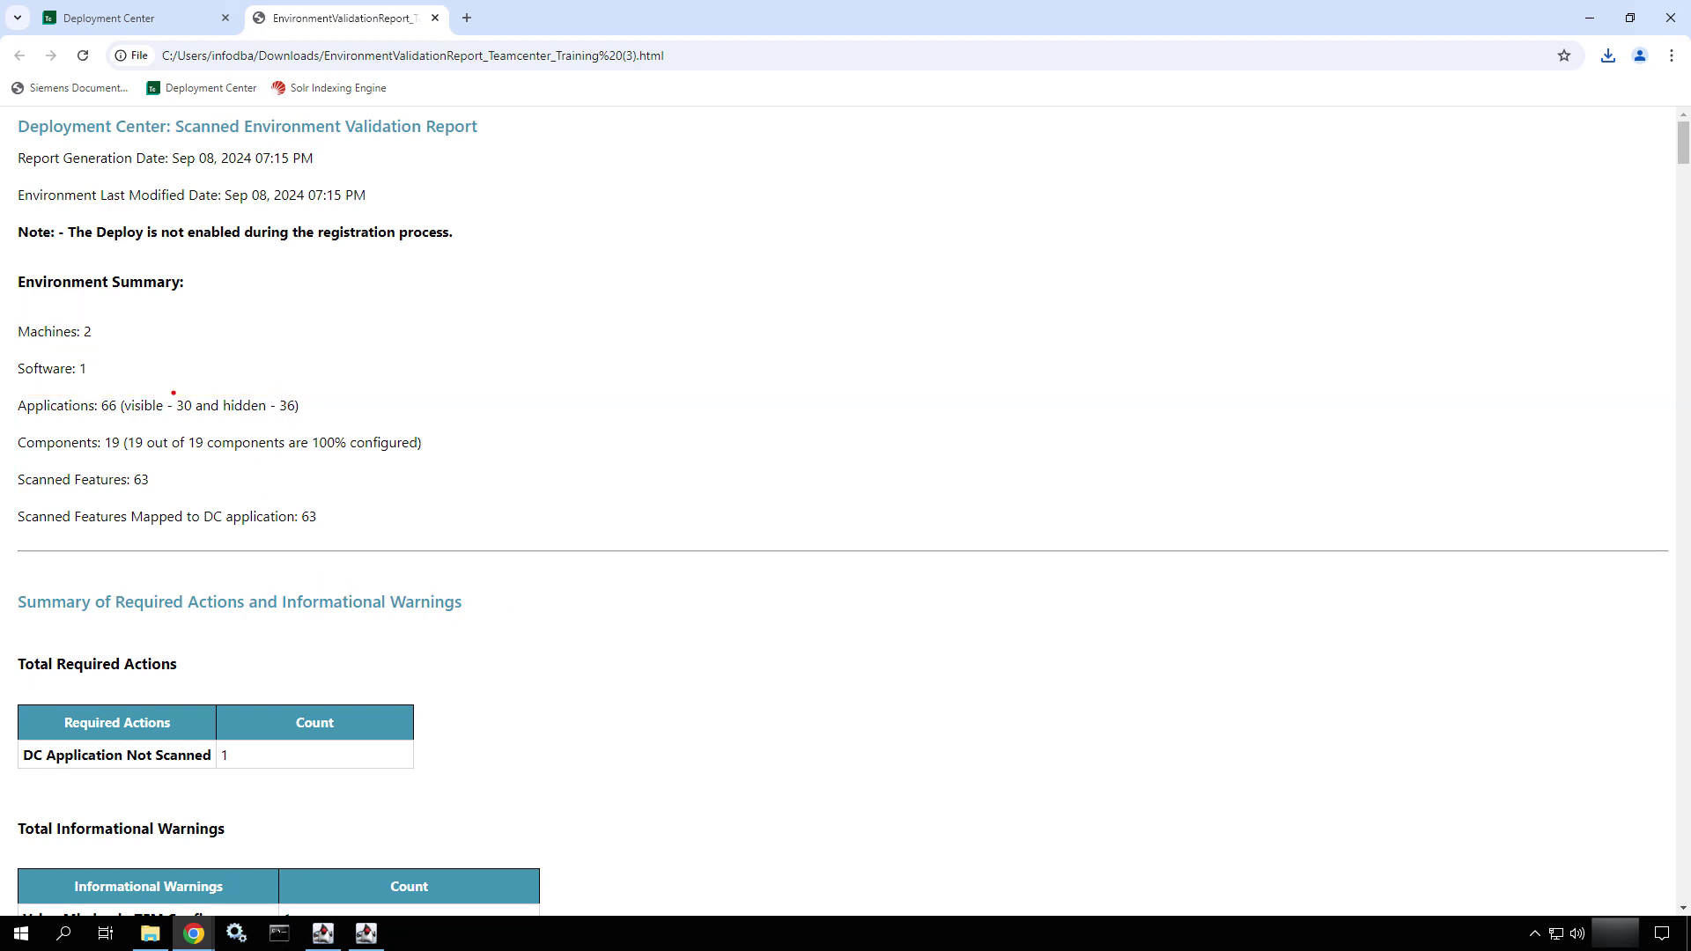
left_click_drag(176, 393, 226, 297, "ctrl+shift")
left_click_drag(274, 394, 319, 295, "ctrl+shift")
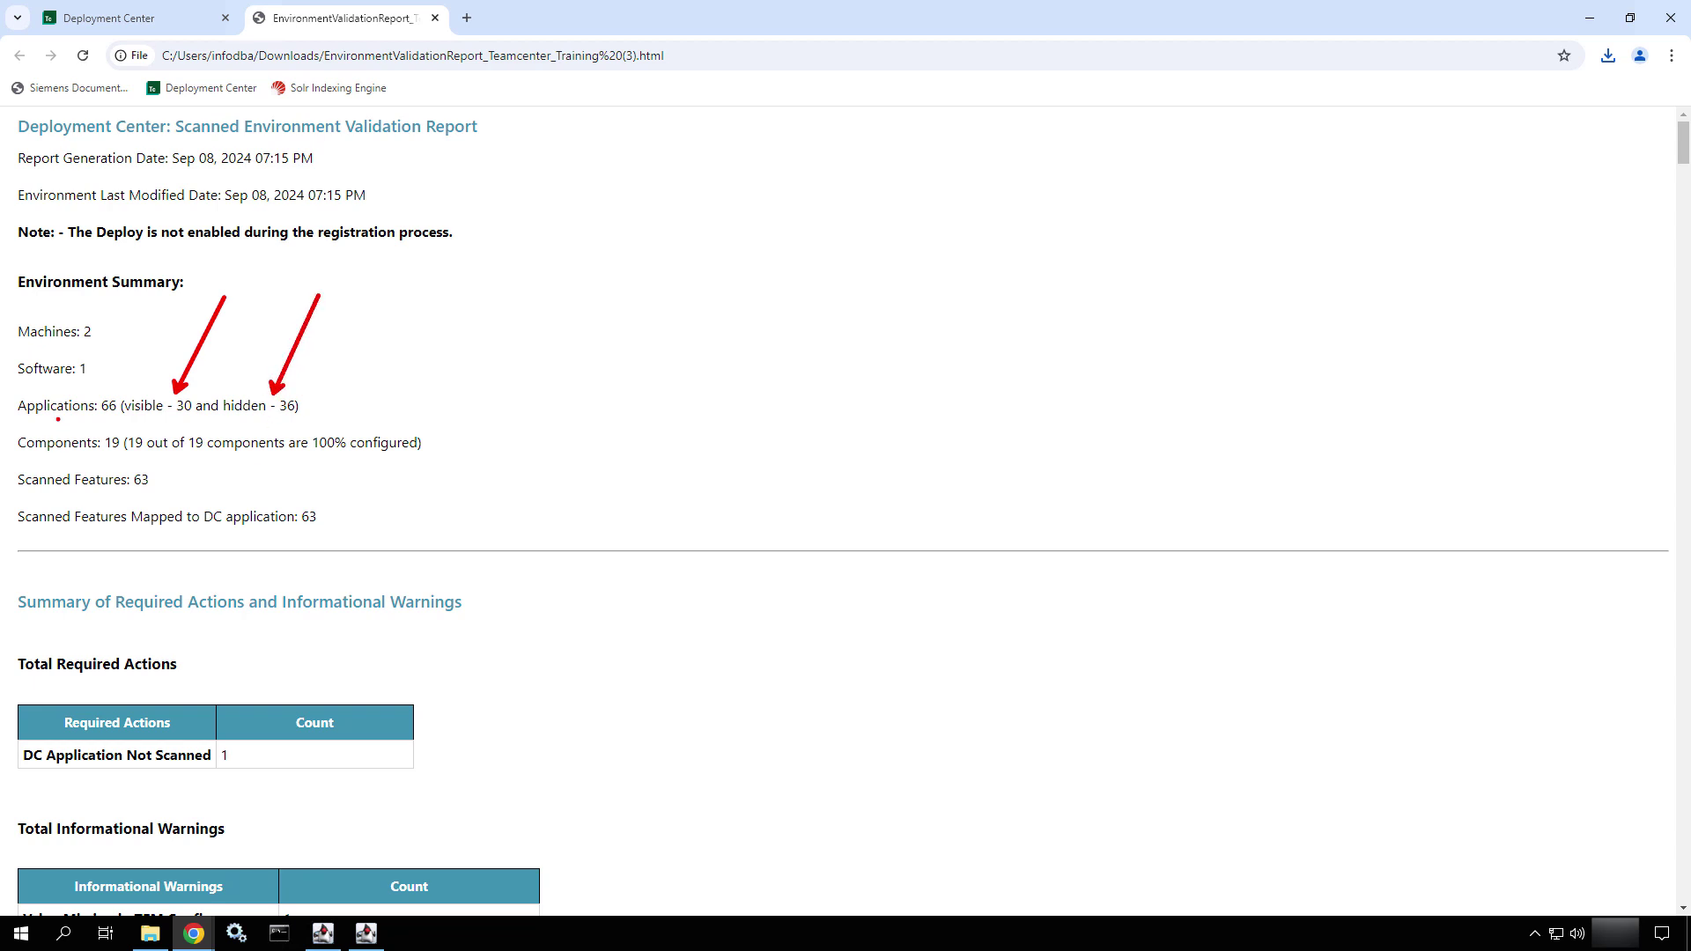
left_click_drag(196, 431, 244, 351, "ctrl+shift")
left_click_drag(161, 474, 294, 456, "ctrl+shift")
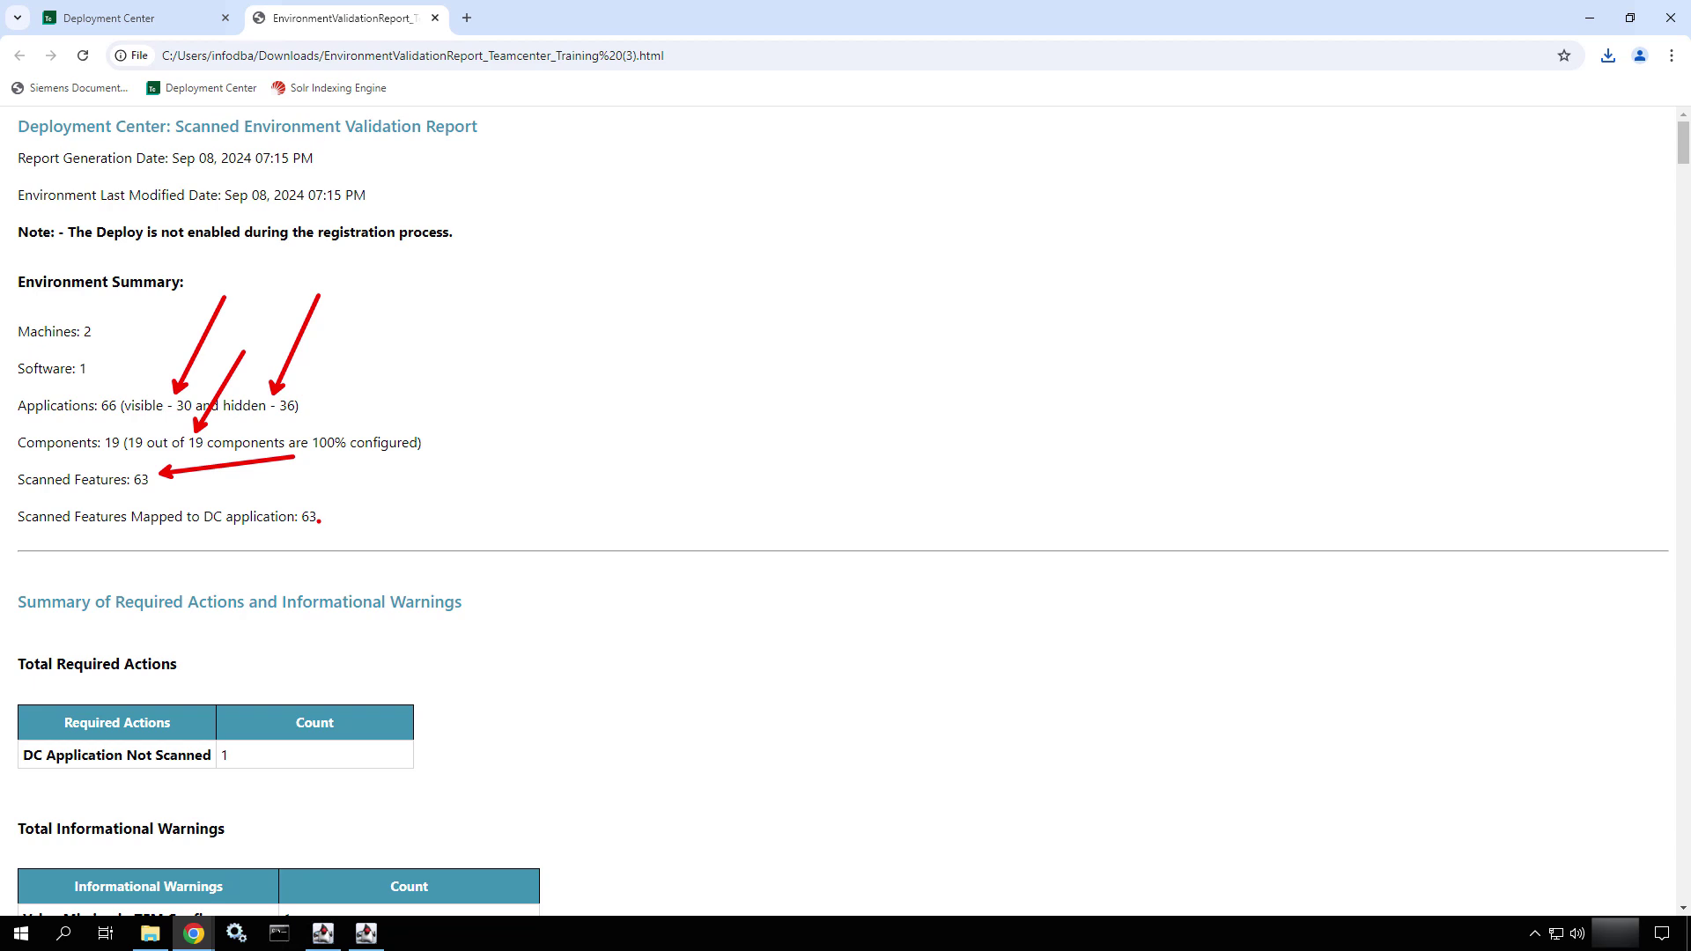
left_click_drag(319, 520, 431, 498, "ctrl+shift")
key("Escape")
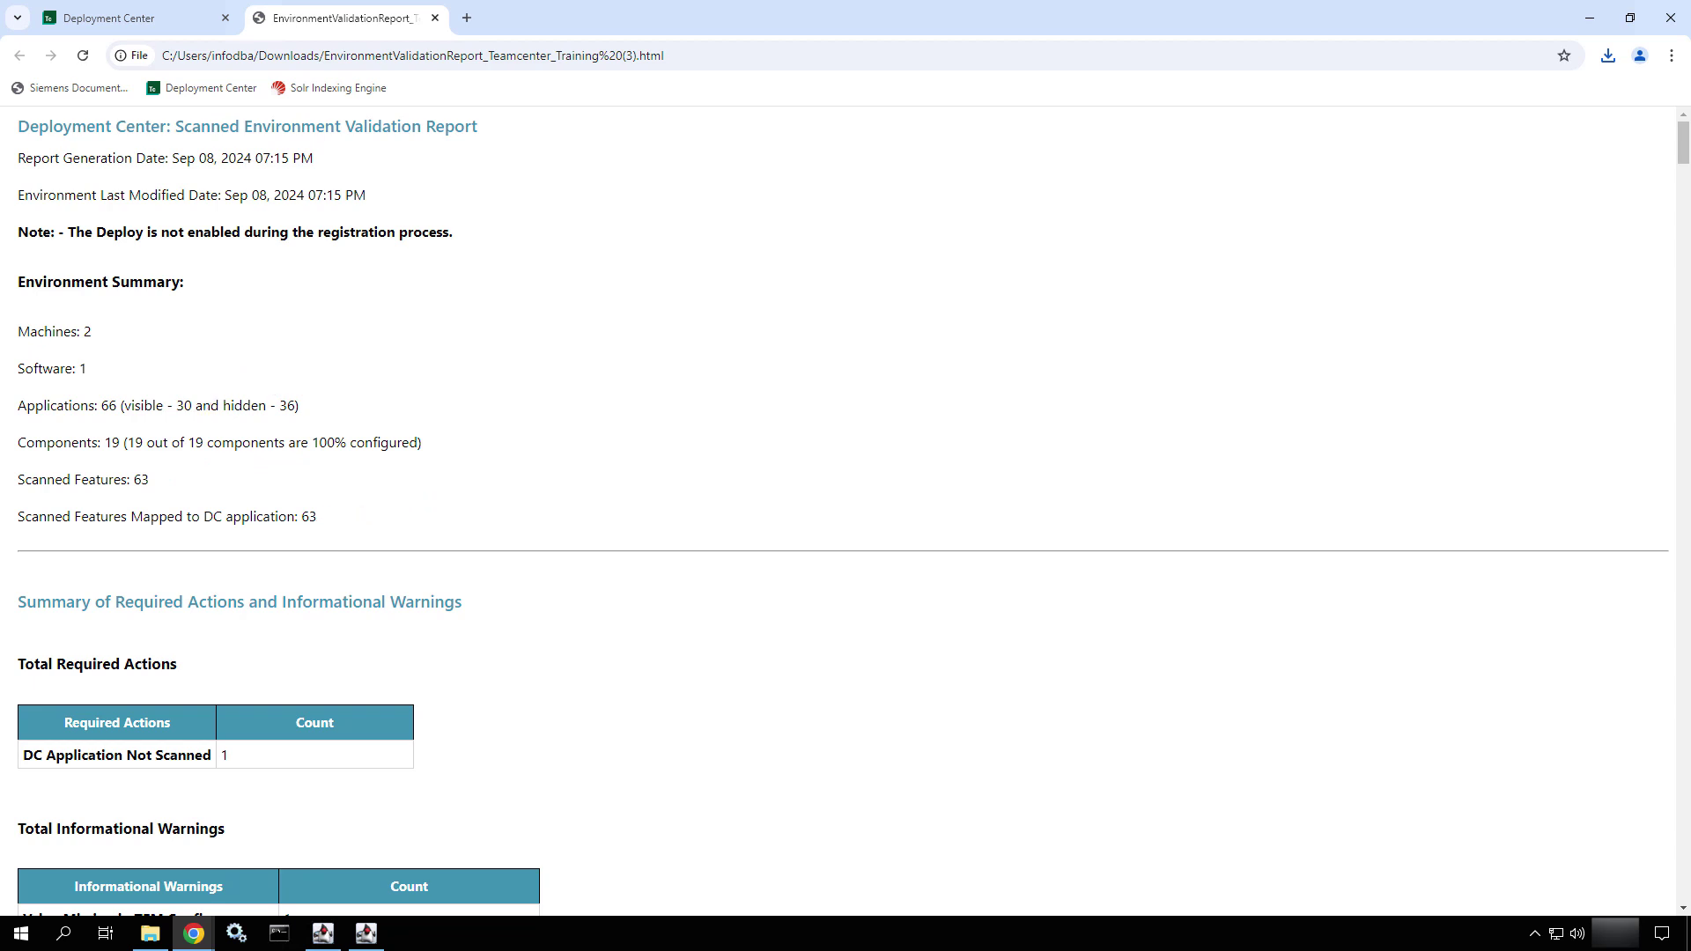
scroll(434, 509, "down", 5)
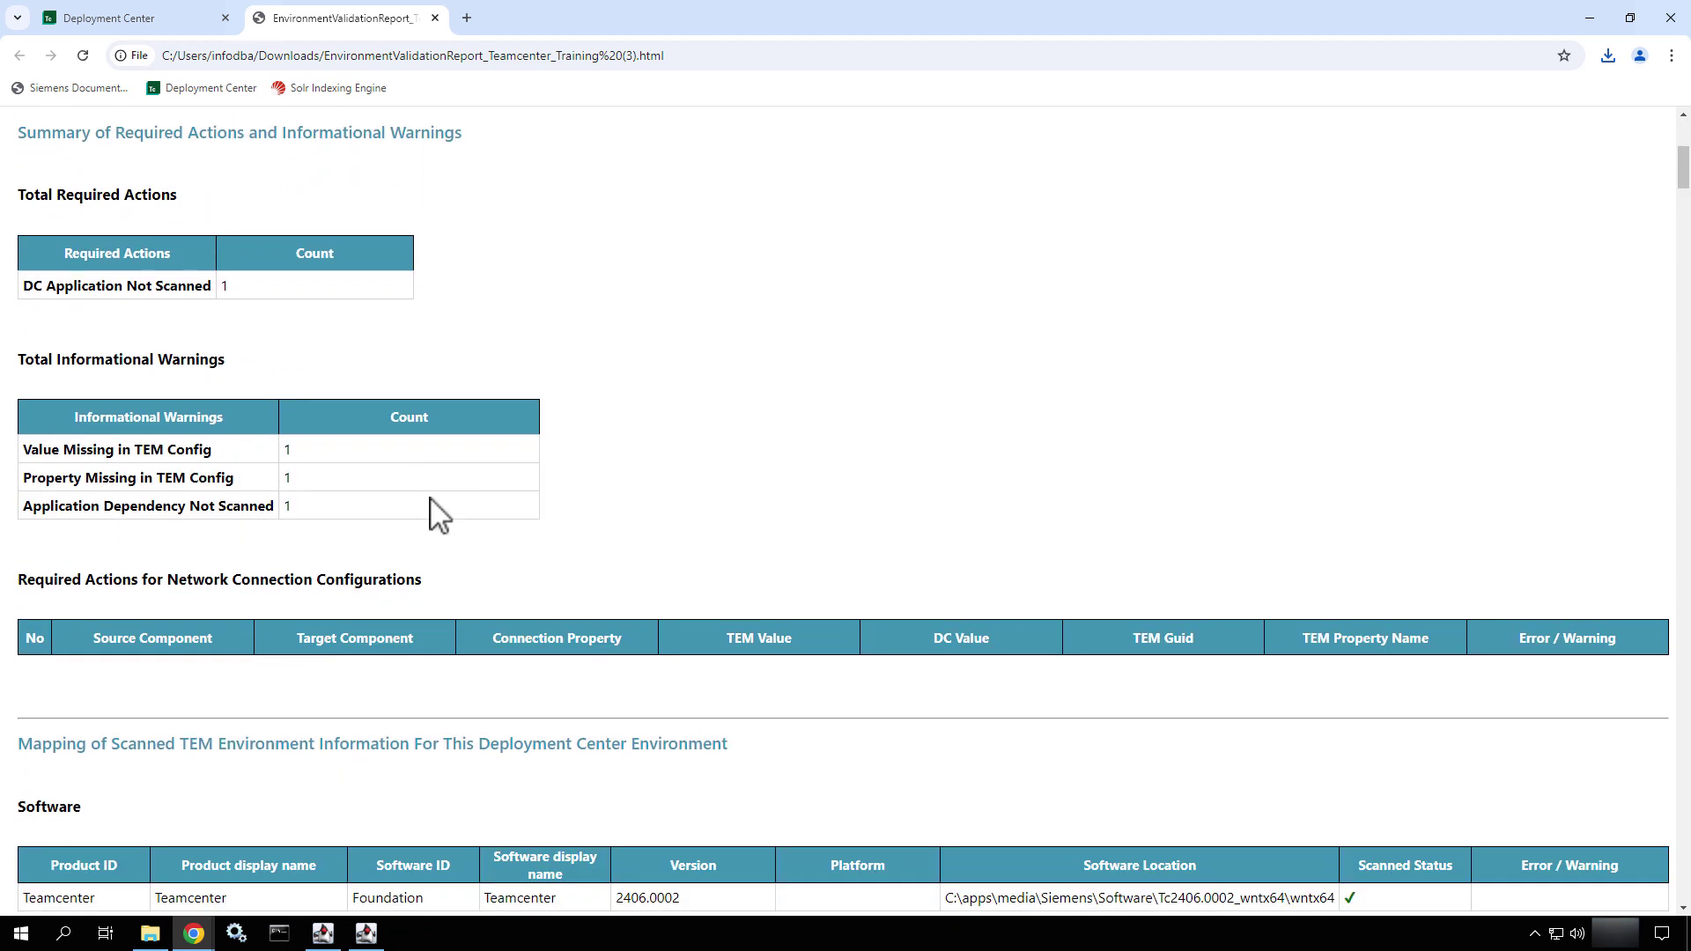
- Annotate the report summary with arrows at the required actions and informational warnings counts
key("ctrl+2")
left_click_drag(255, 237, 324, 188, "ctrl+shift")
key("e")
left_click_drag(319, 391, 406, 308, "ctrl+shift")
- Scroll down to the Applications table and highlight 4th Generation Foundation's bold missing dependencies
scroll(332, 483, "down", 6)
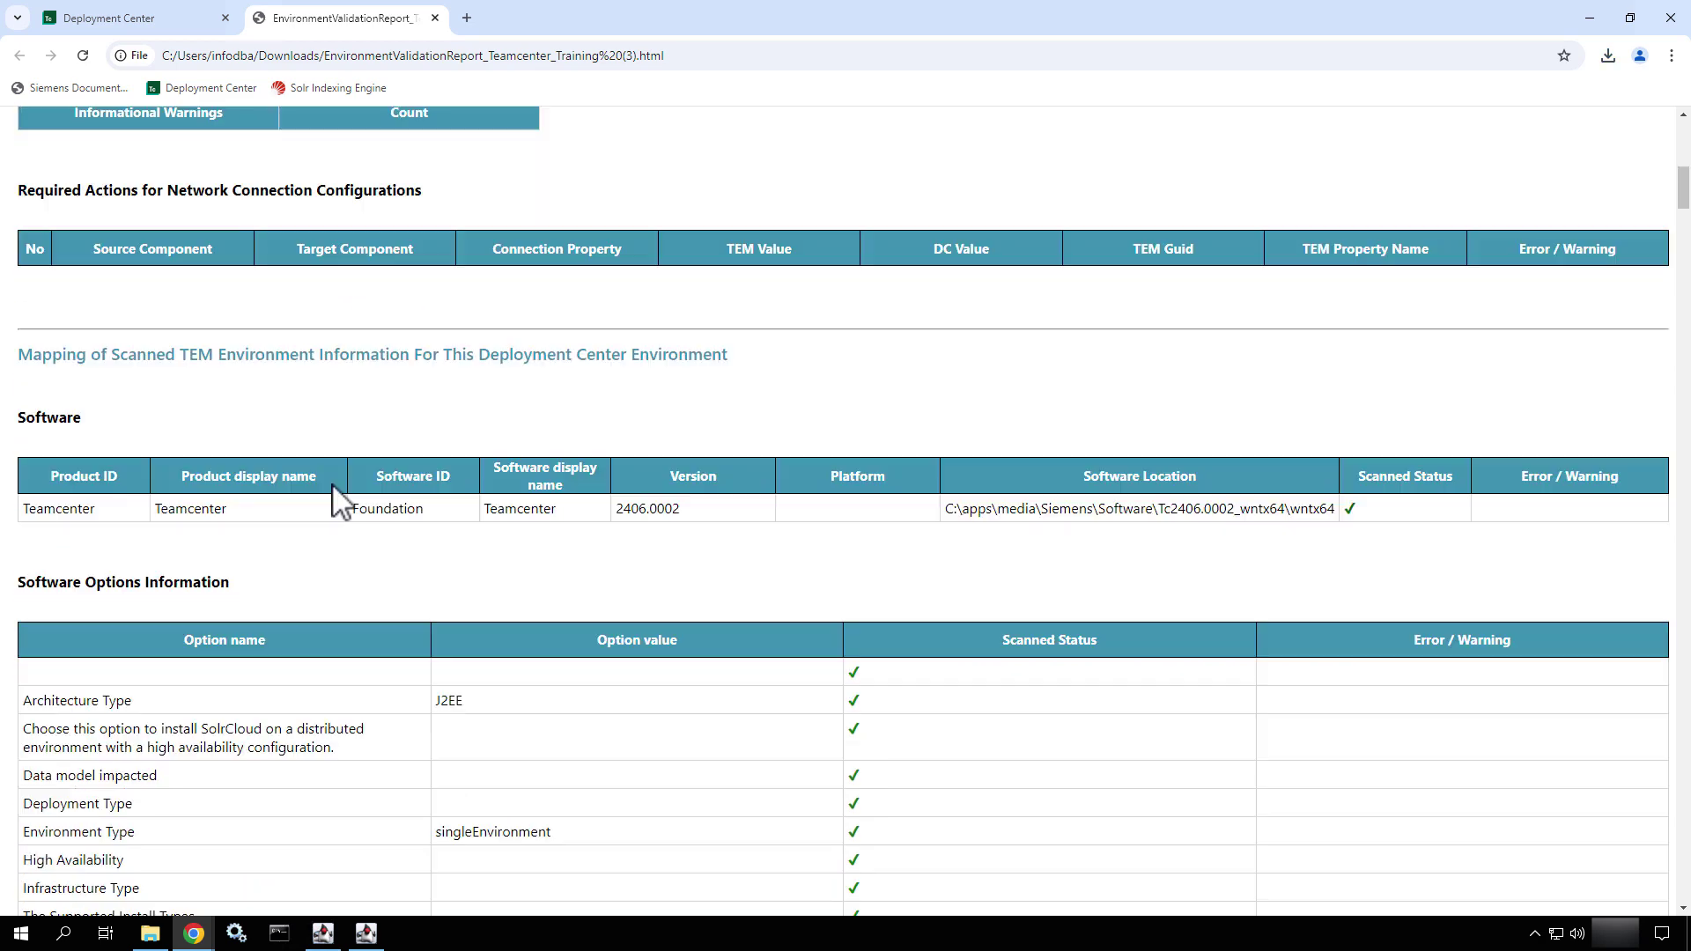
scroll(414, 373, "down", 1)
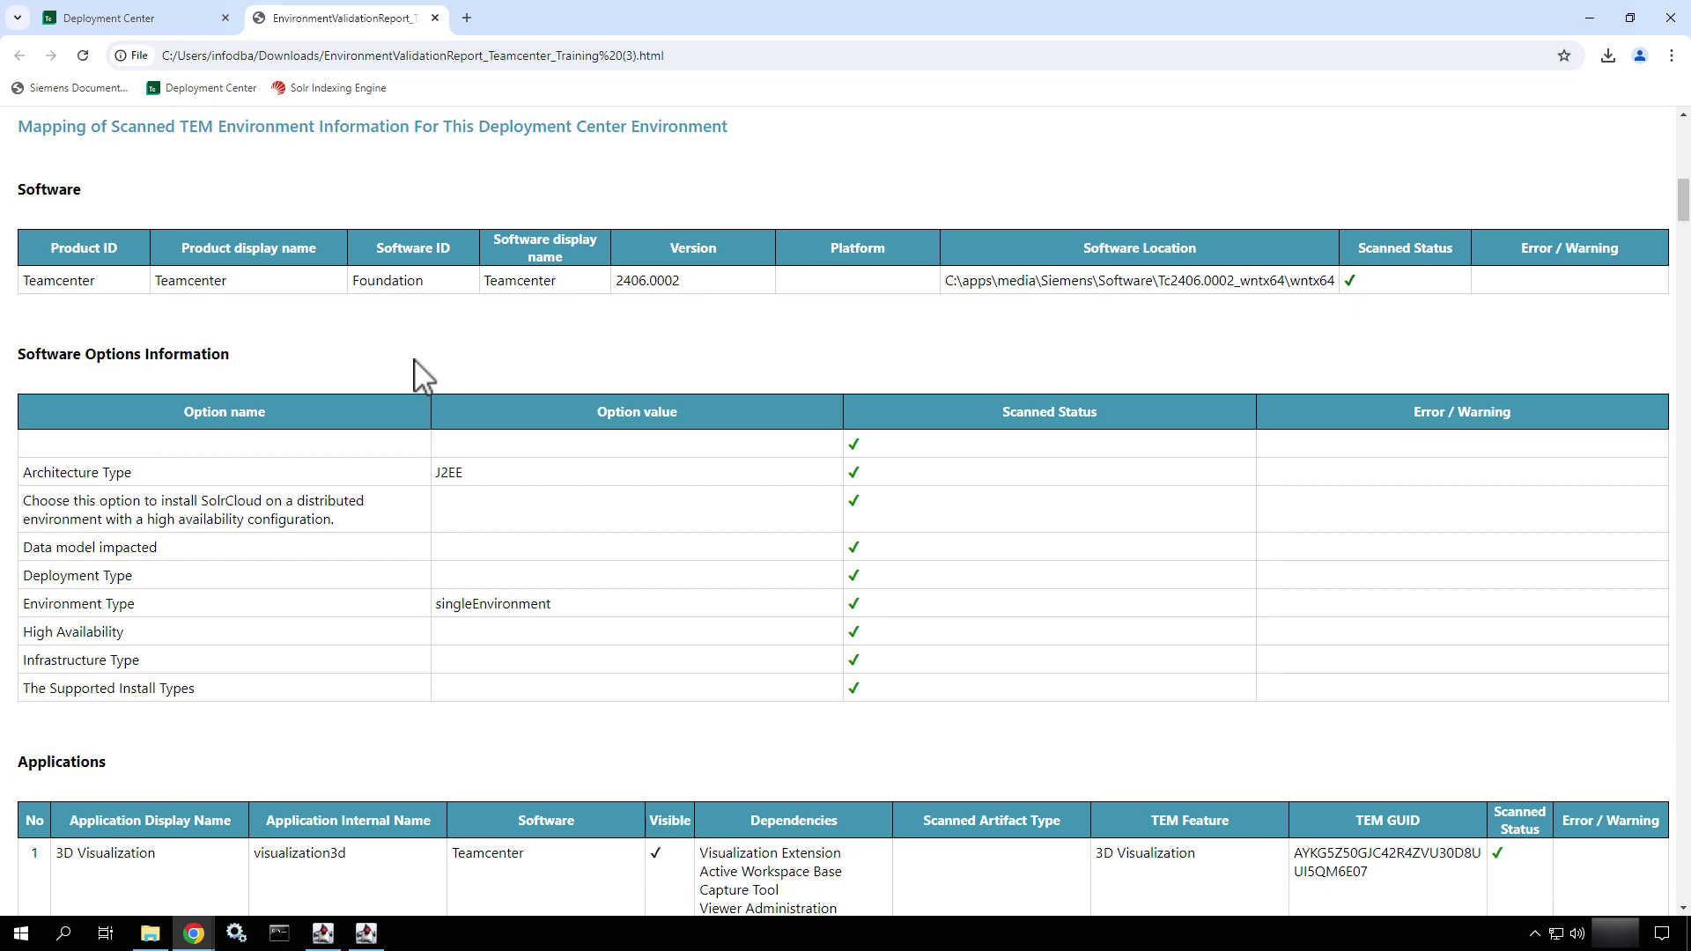
scroll(415, 360, "down", 2)
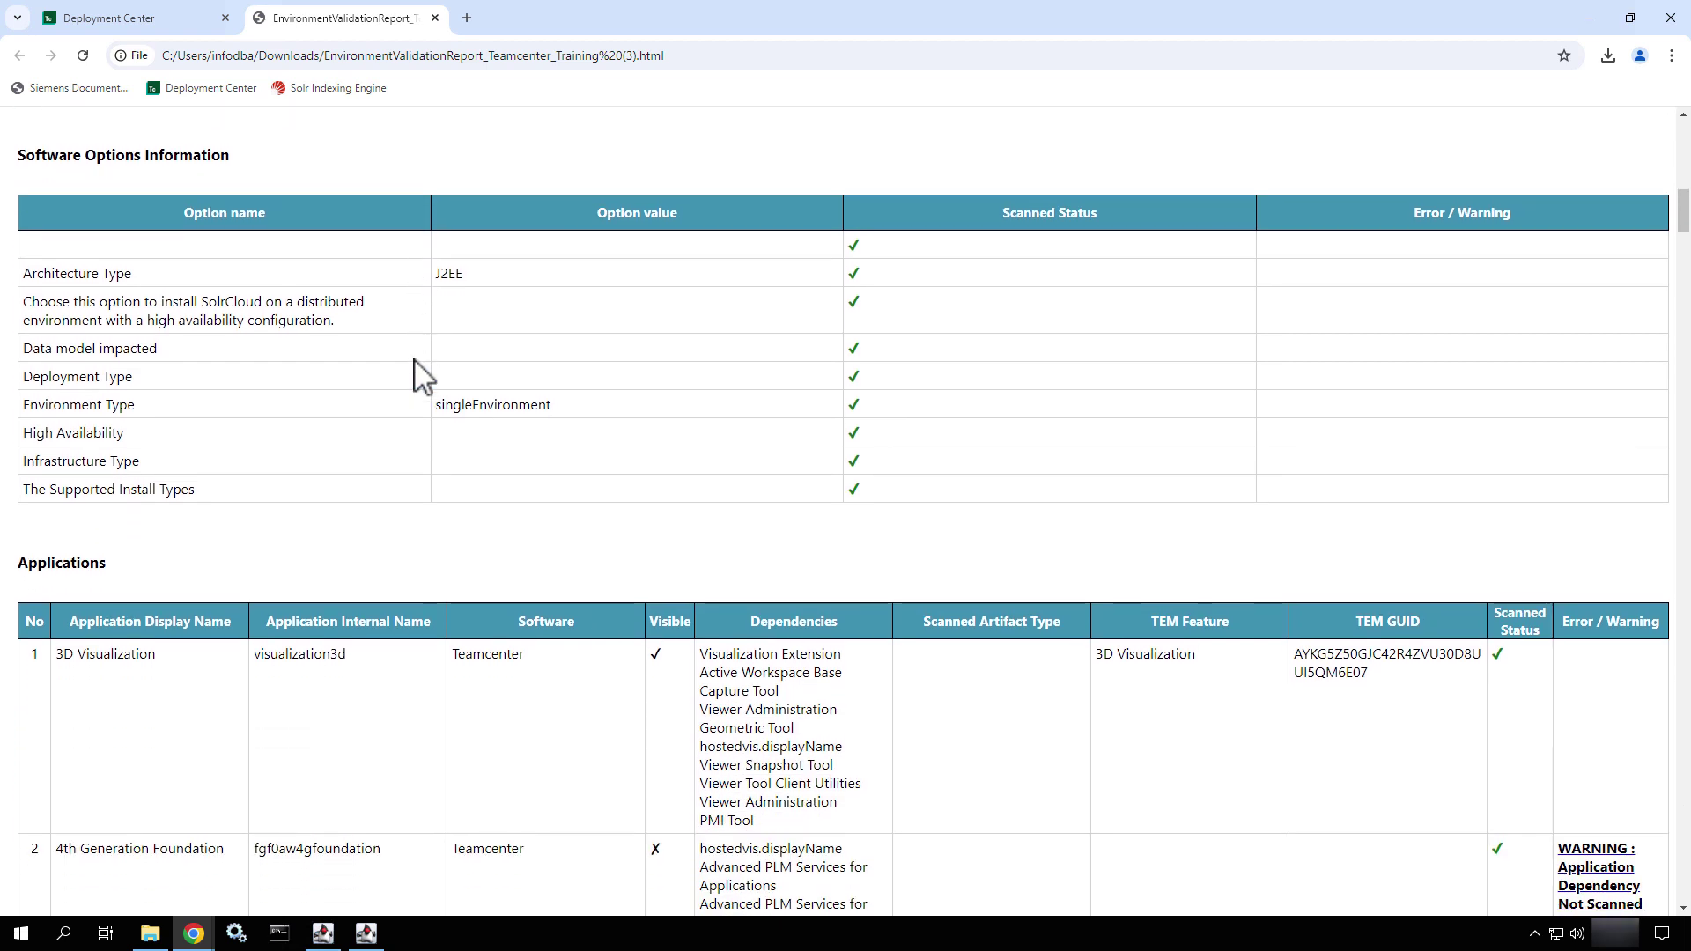
scroll(415, 374, "down", 1)
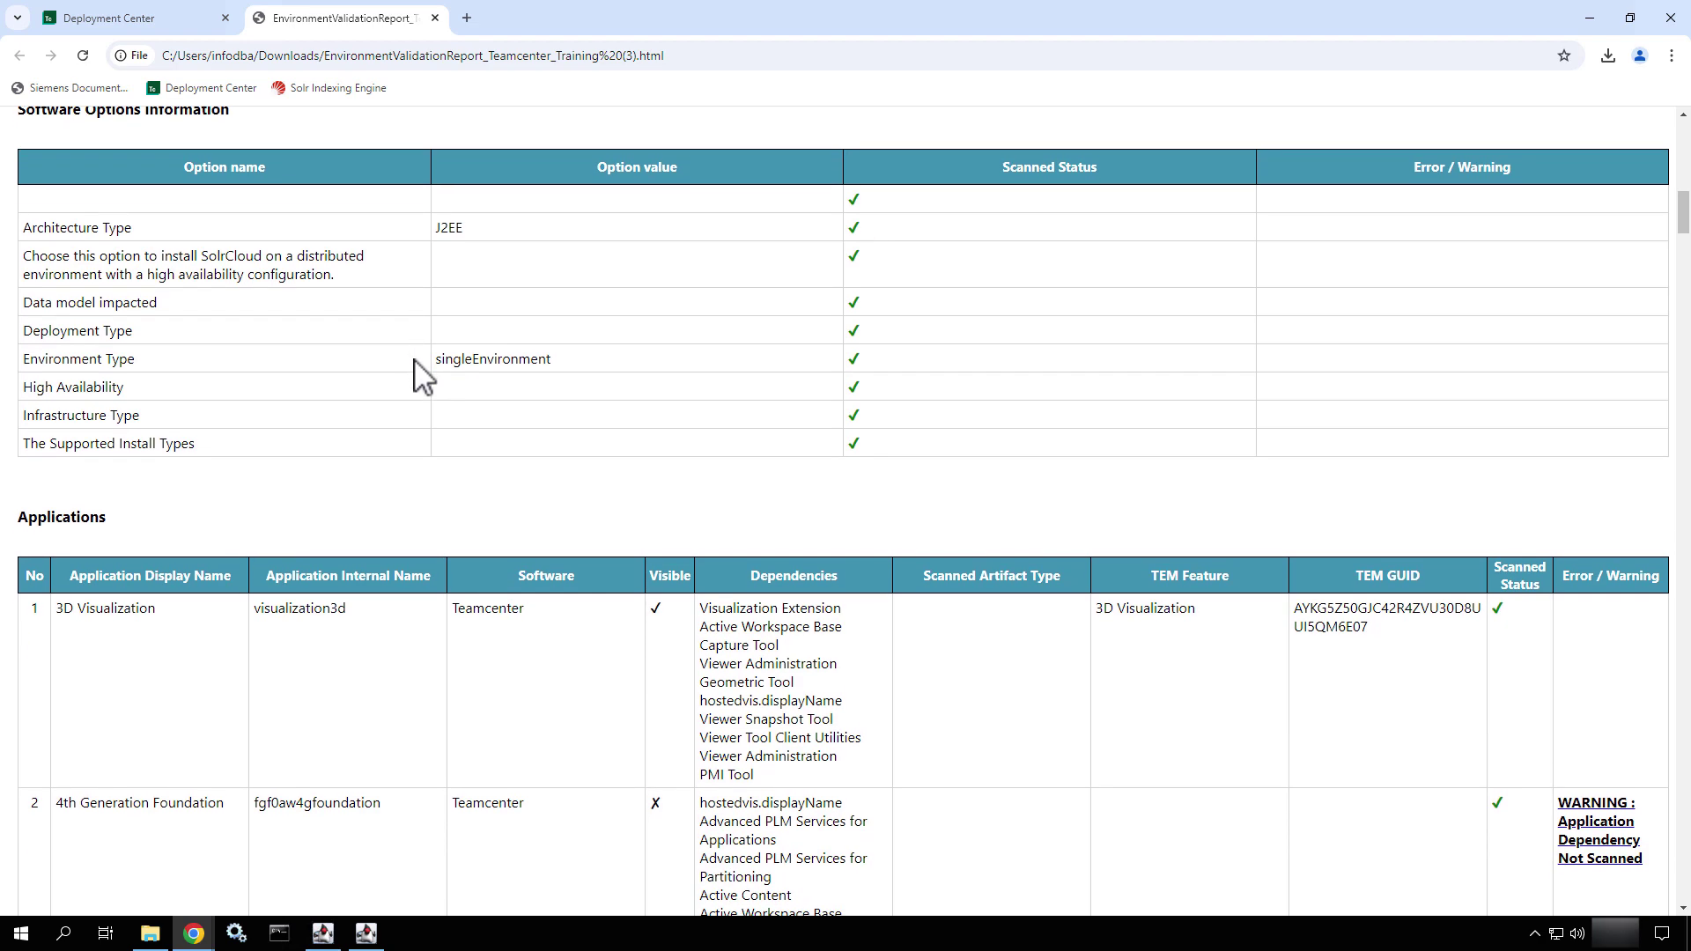
scroll(415, 361, "down", 3)
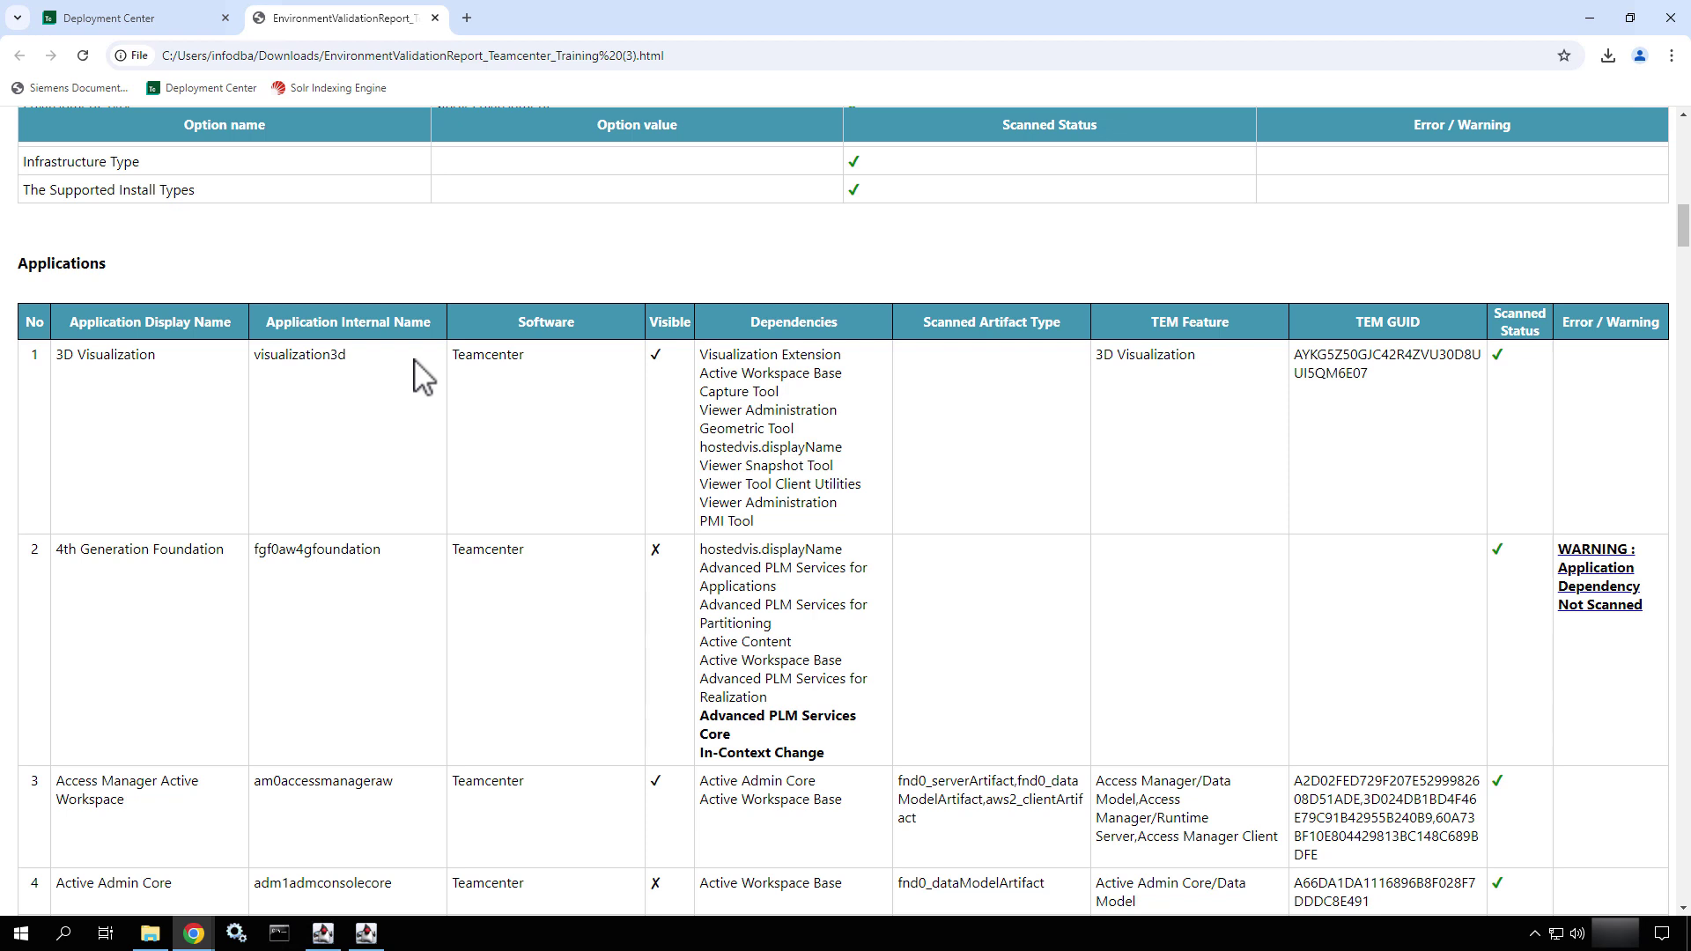
scroll(421, 374, "down", 1)
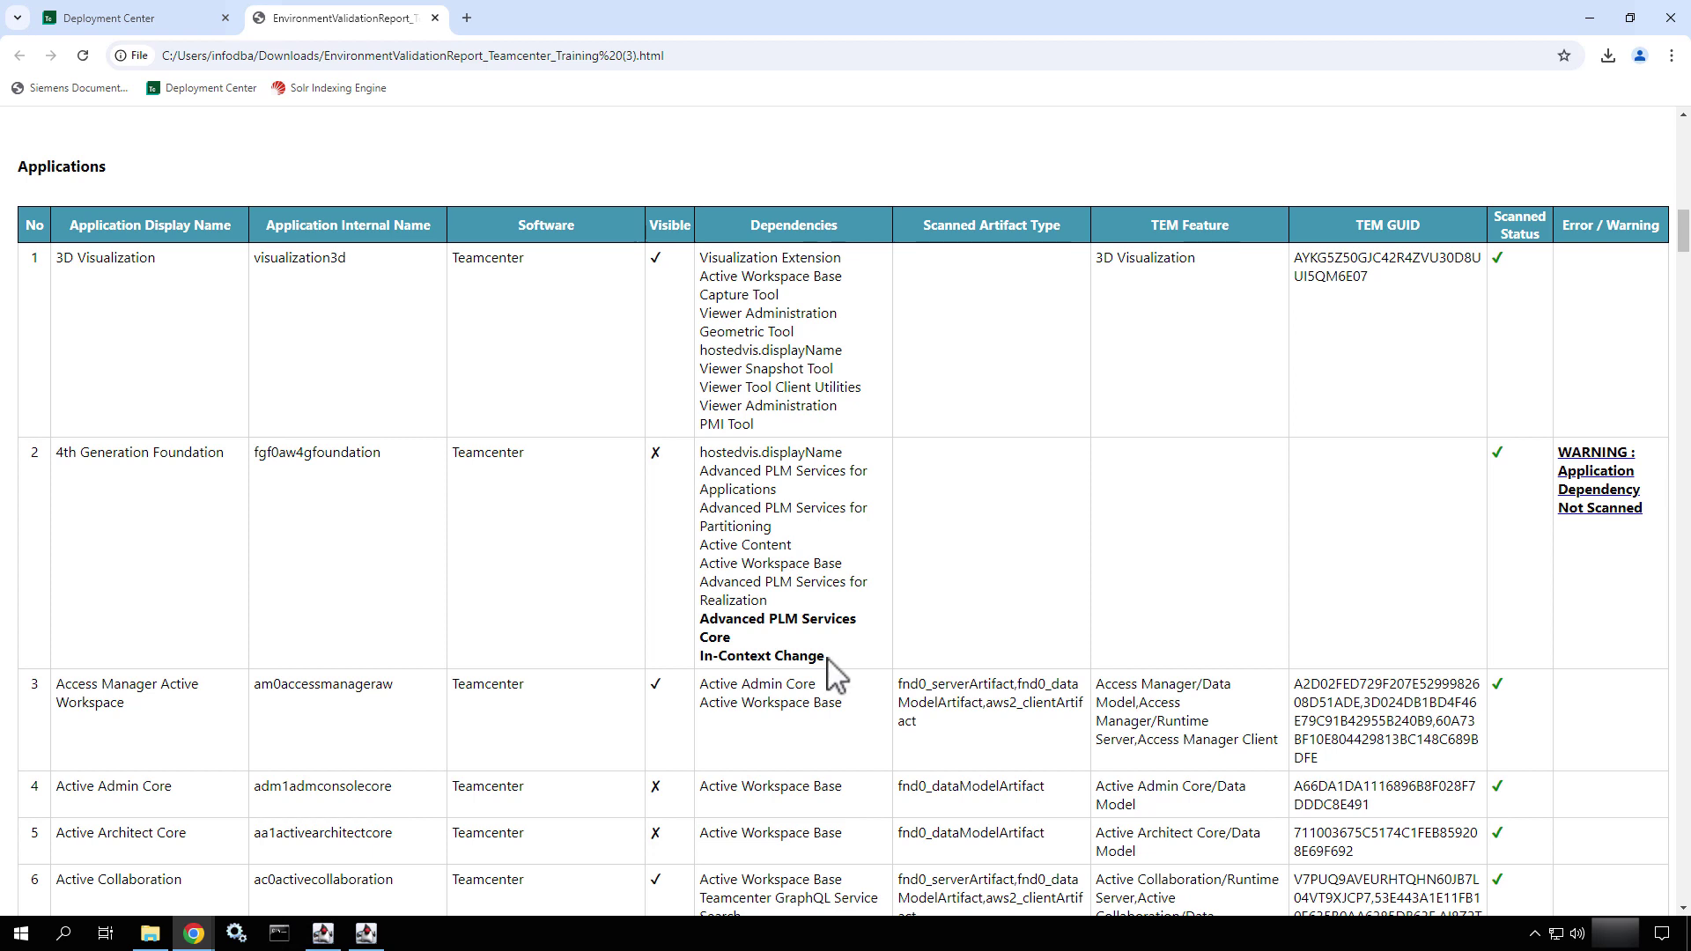
left_click_drag(826, 657, 704, 619)
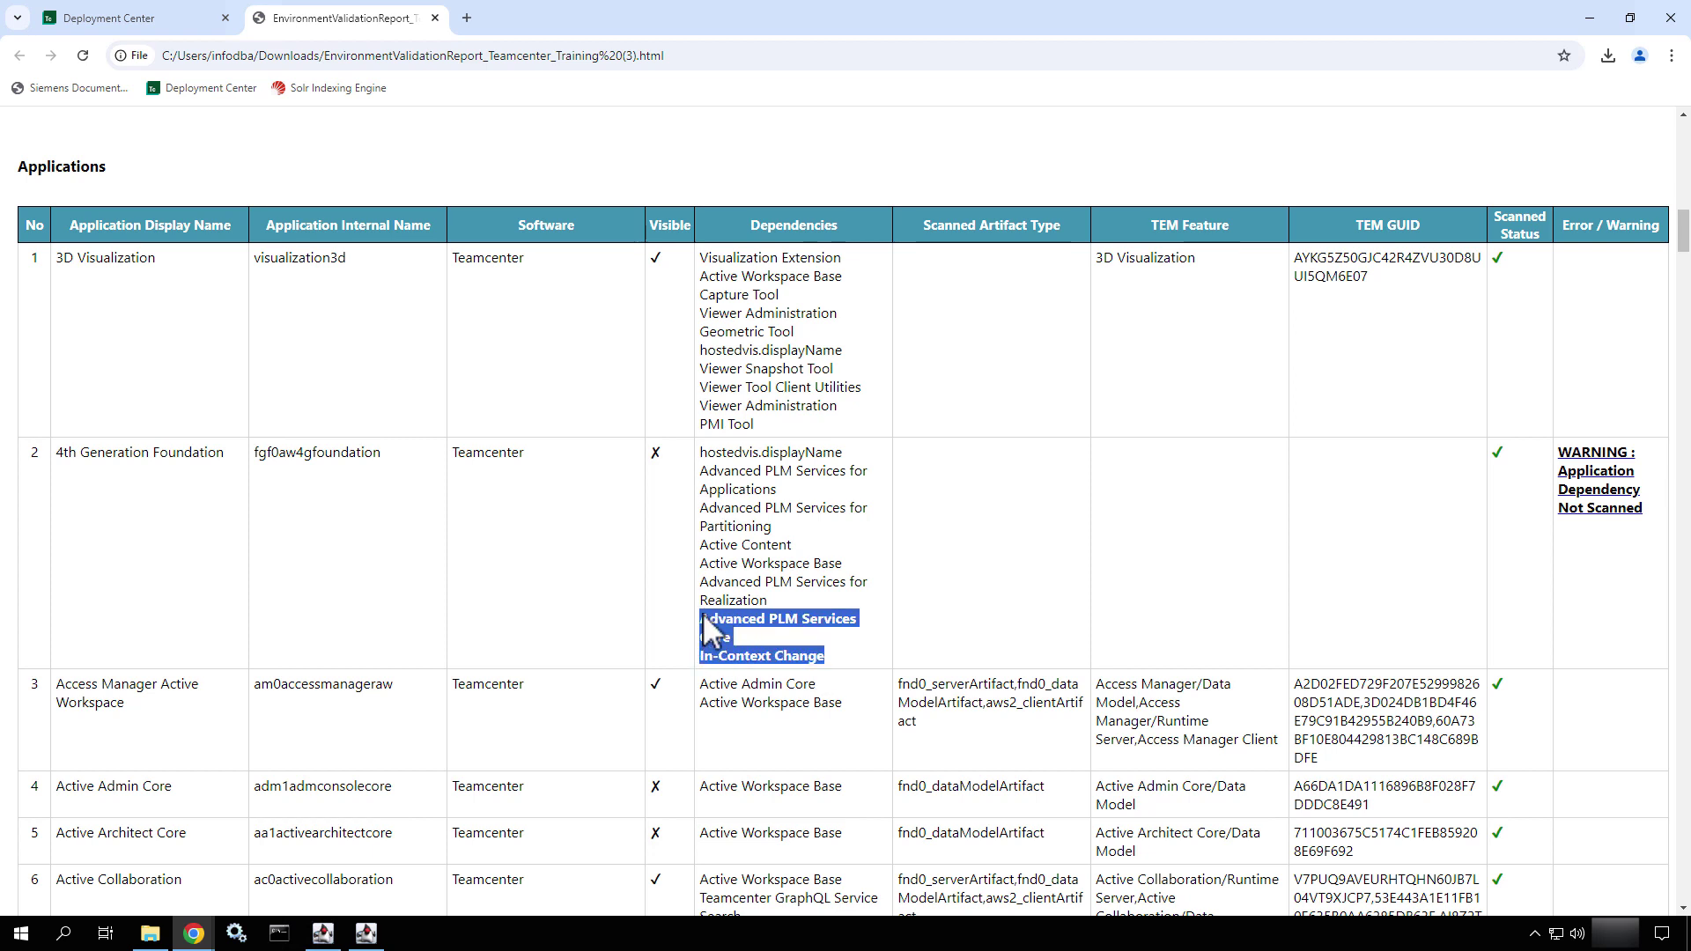
left_click(1061, 648)
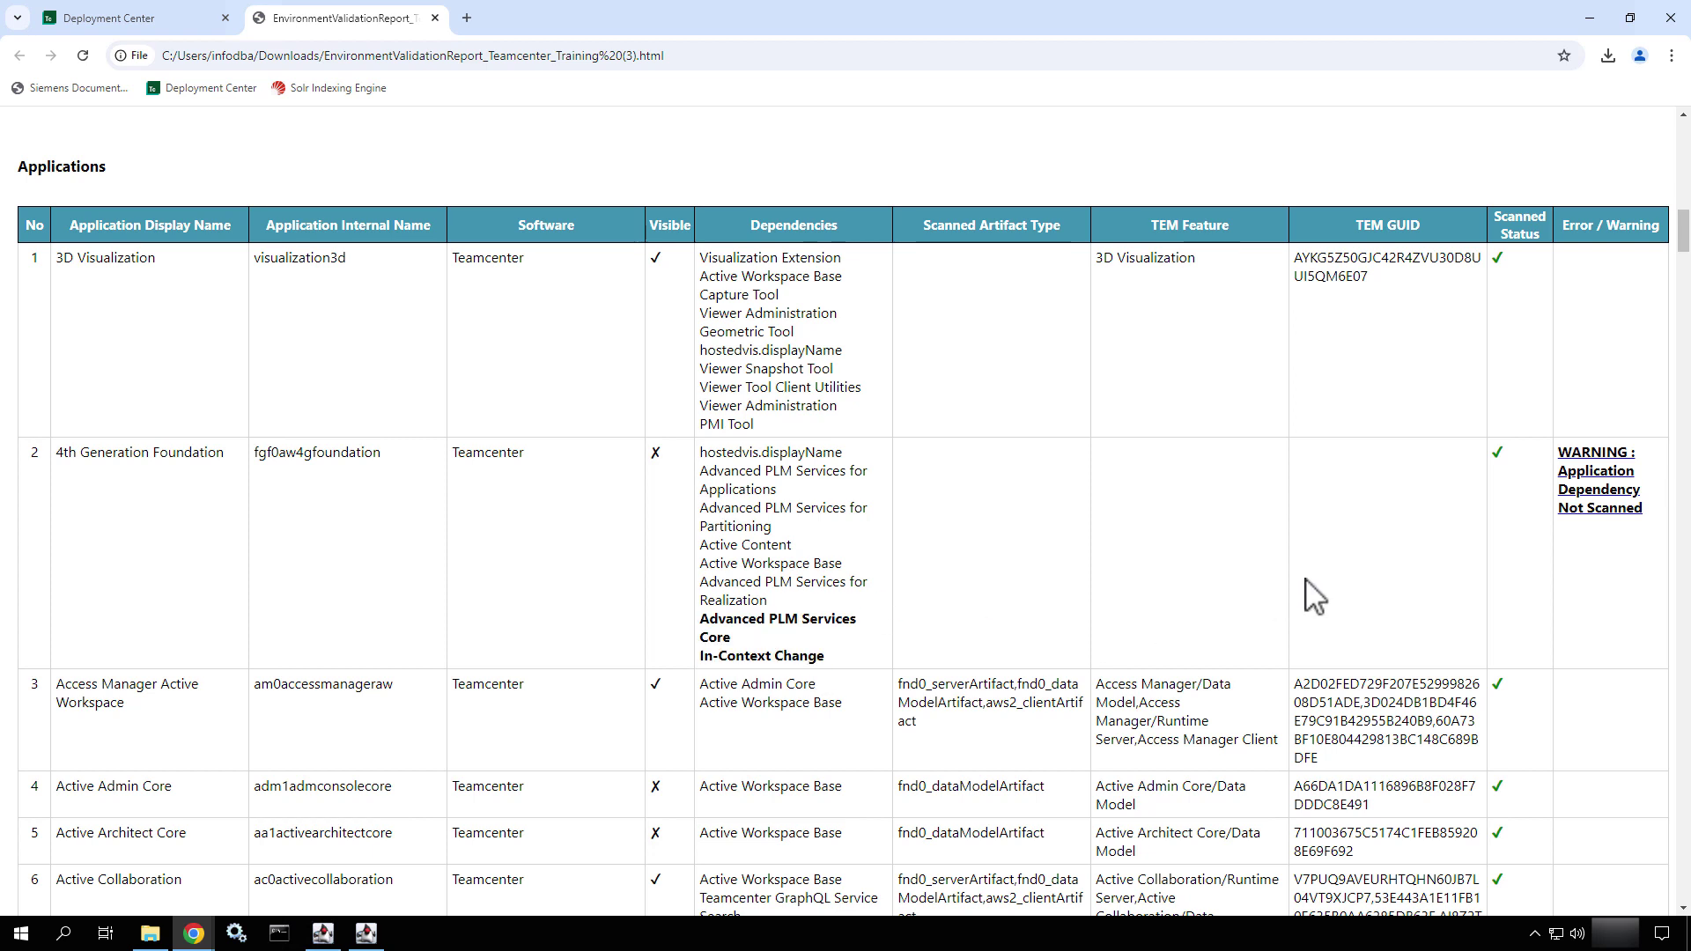
left_click(1582, 509)
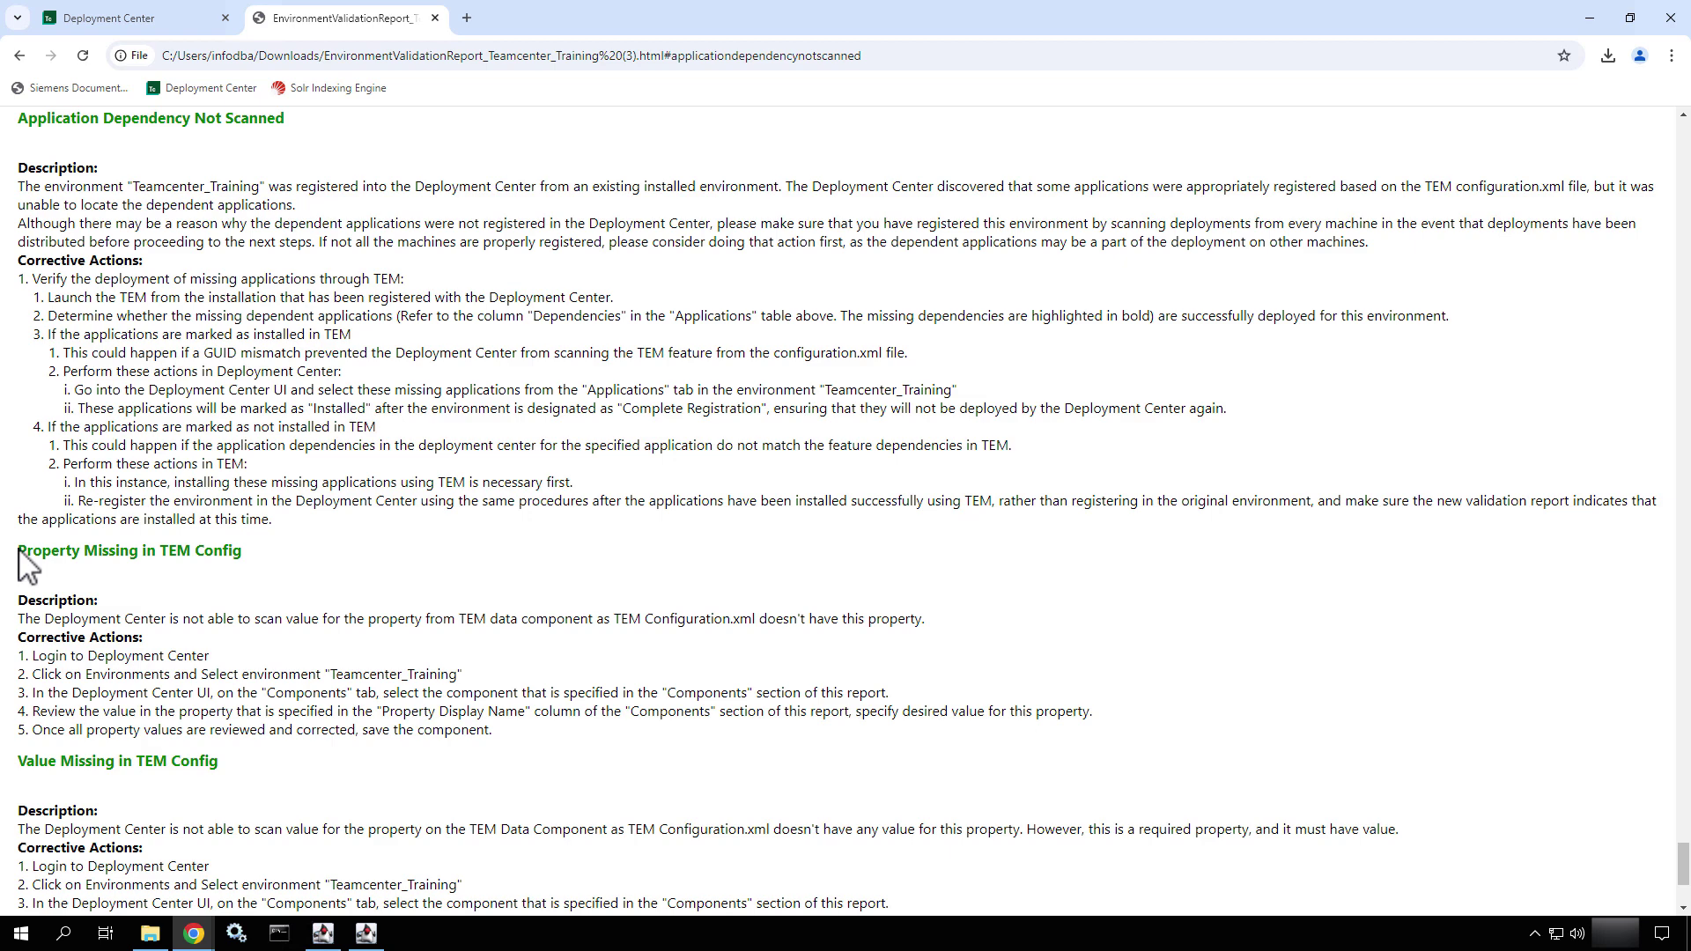
left_click_drag(19, 551, 141, 553)
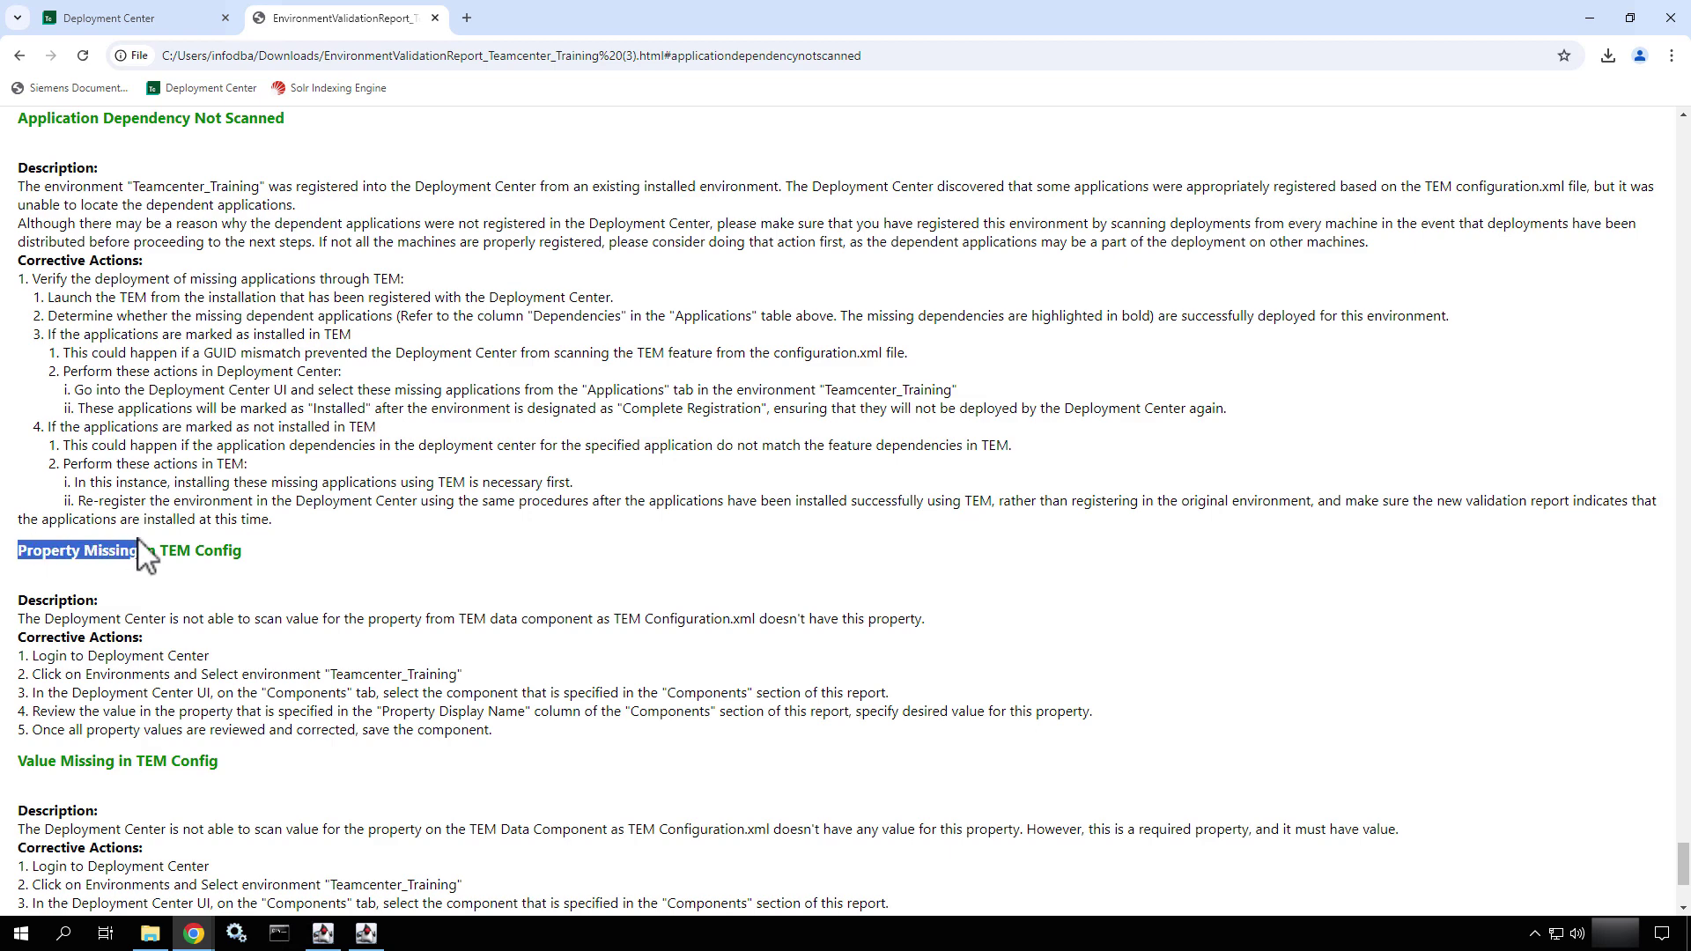
left_click(181, 264)
left_click_drag(30, 299, 92, 298)
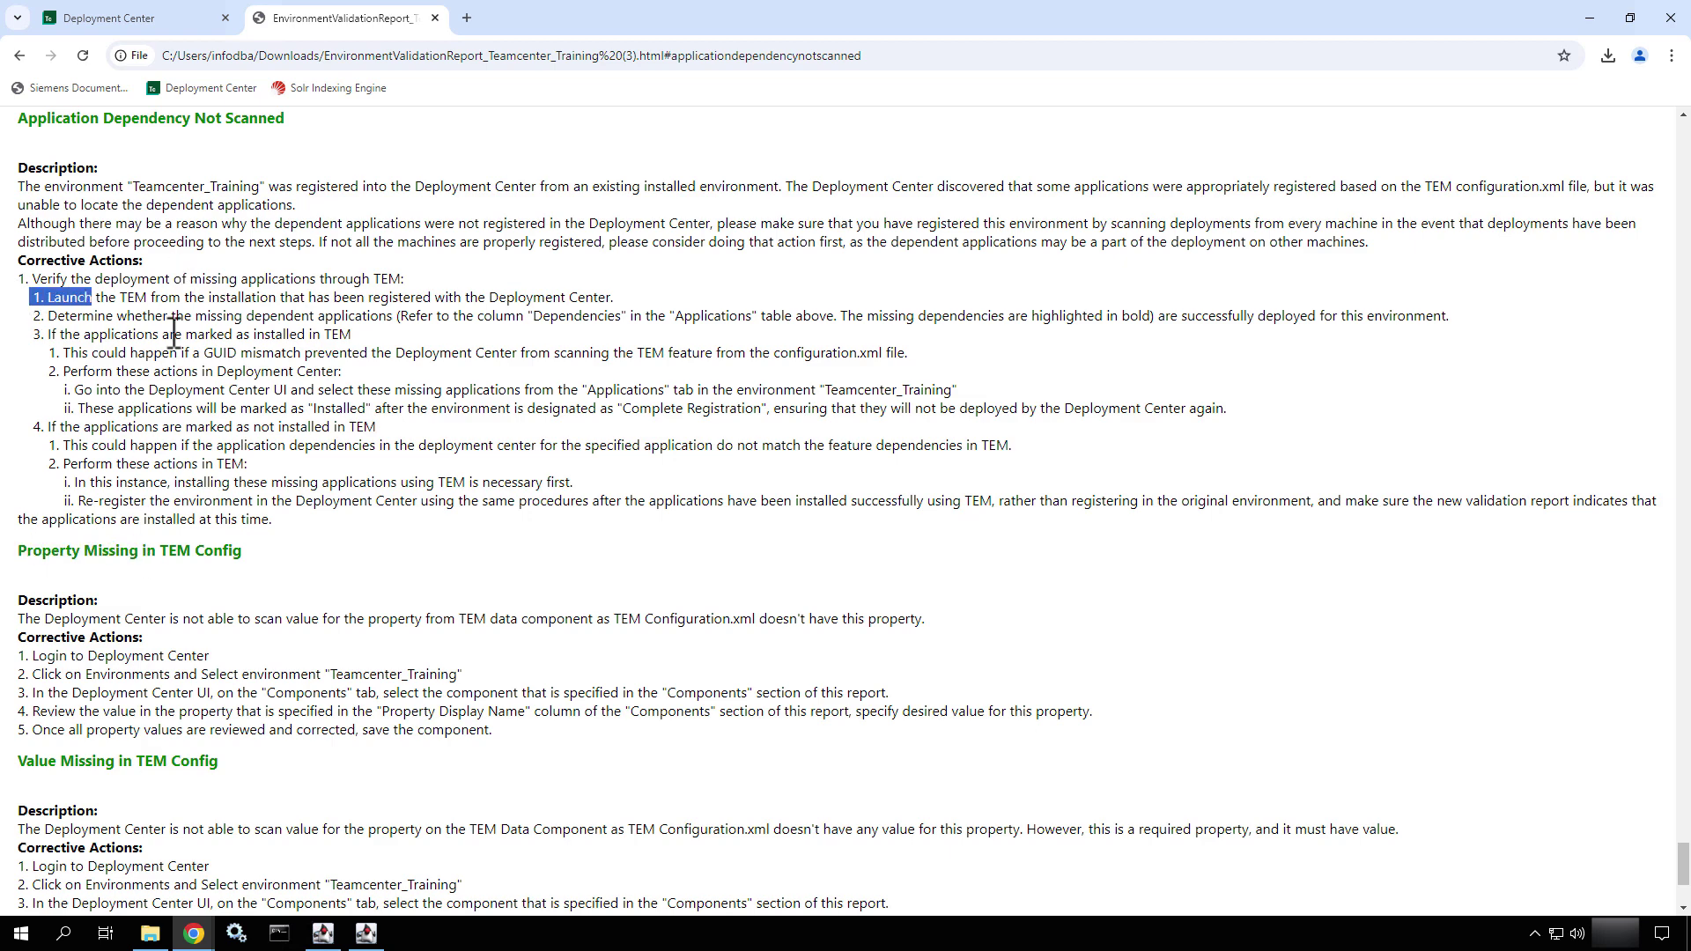
left_click_drag(174, 333, 440, 540)
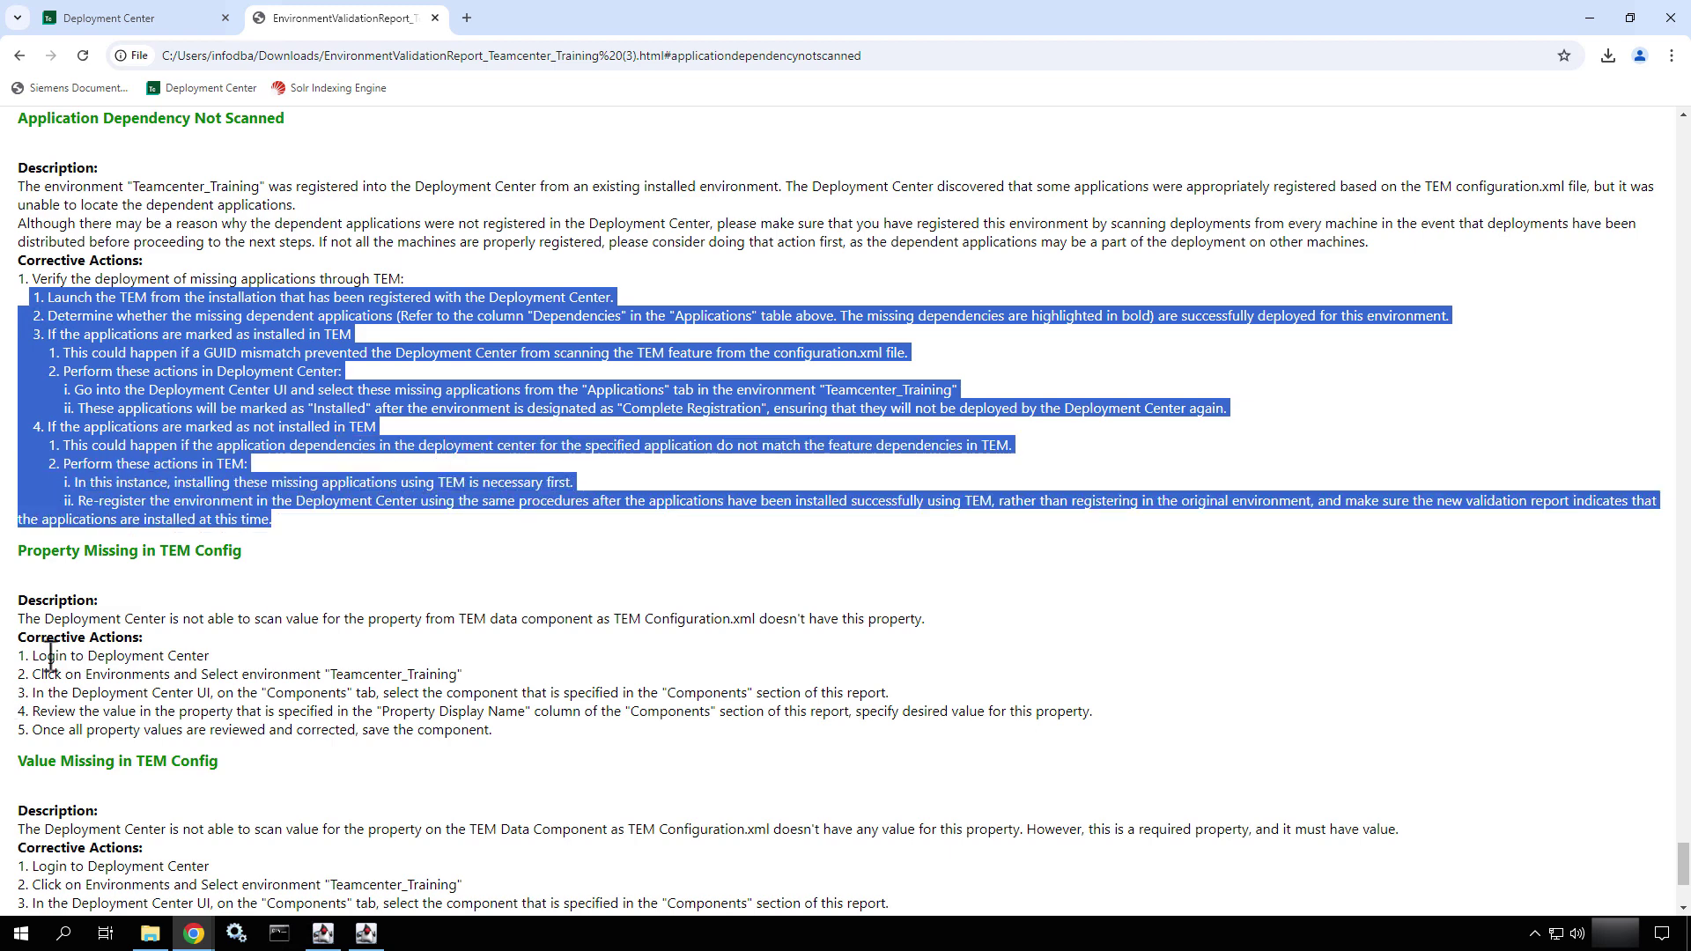
left_click_drag(46, 655, 262, 714)
left_click_drag(301, 727, 326, 732)
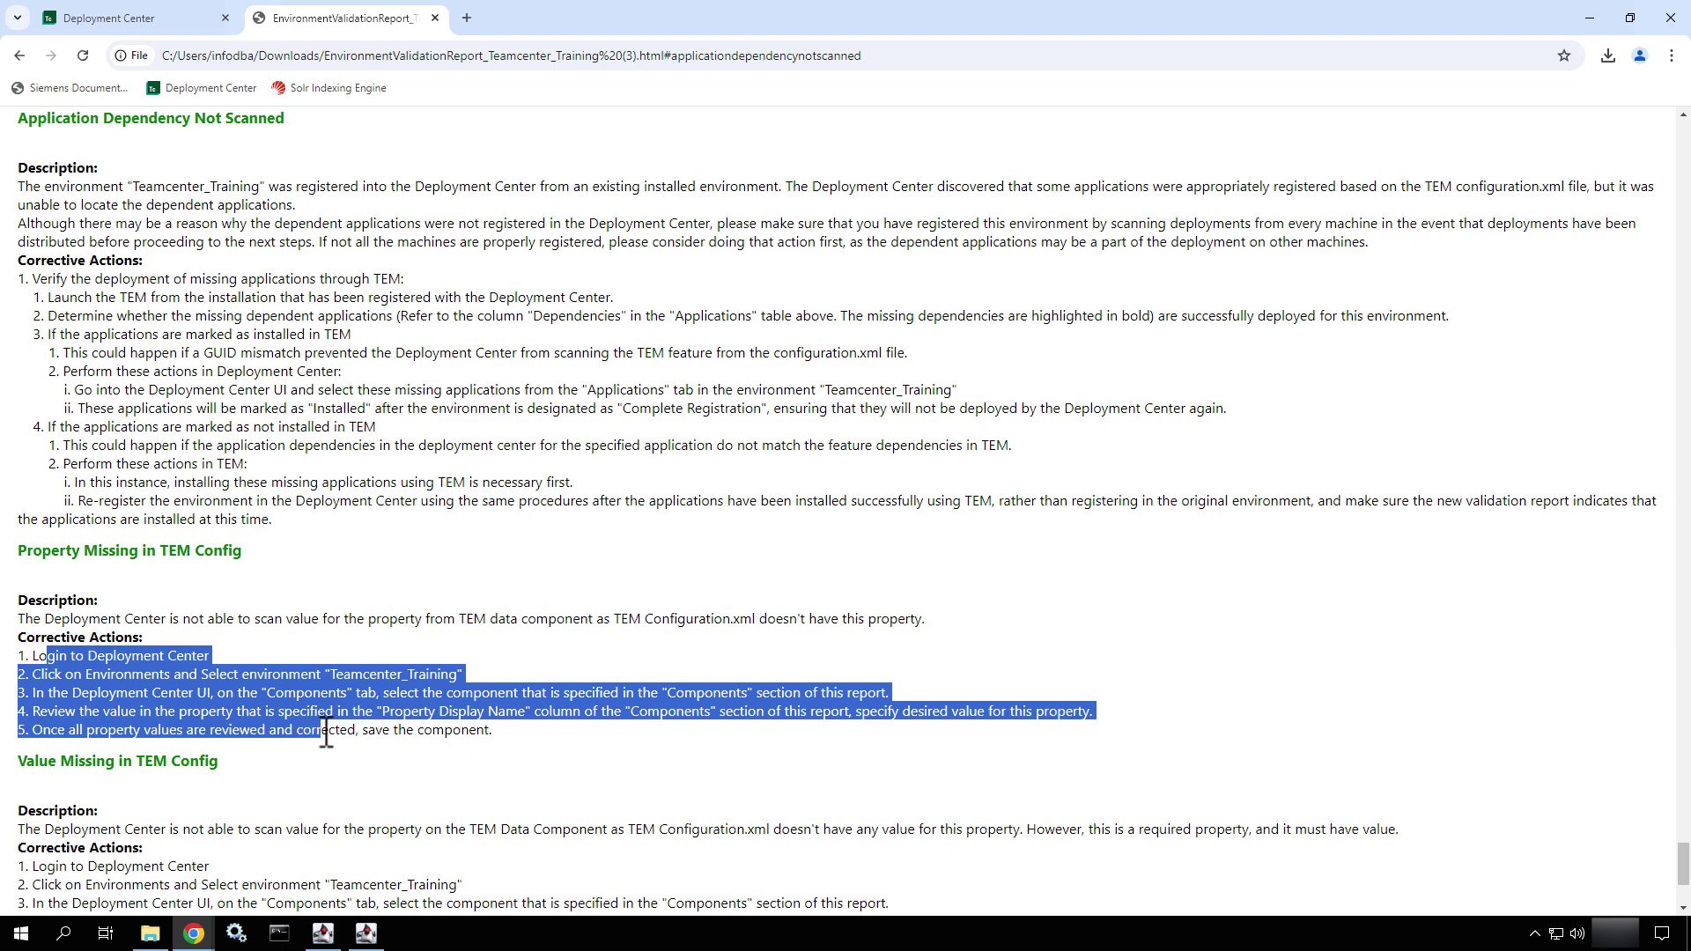
scroll(326, 733, "down", 4)
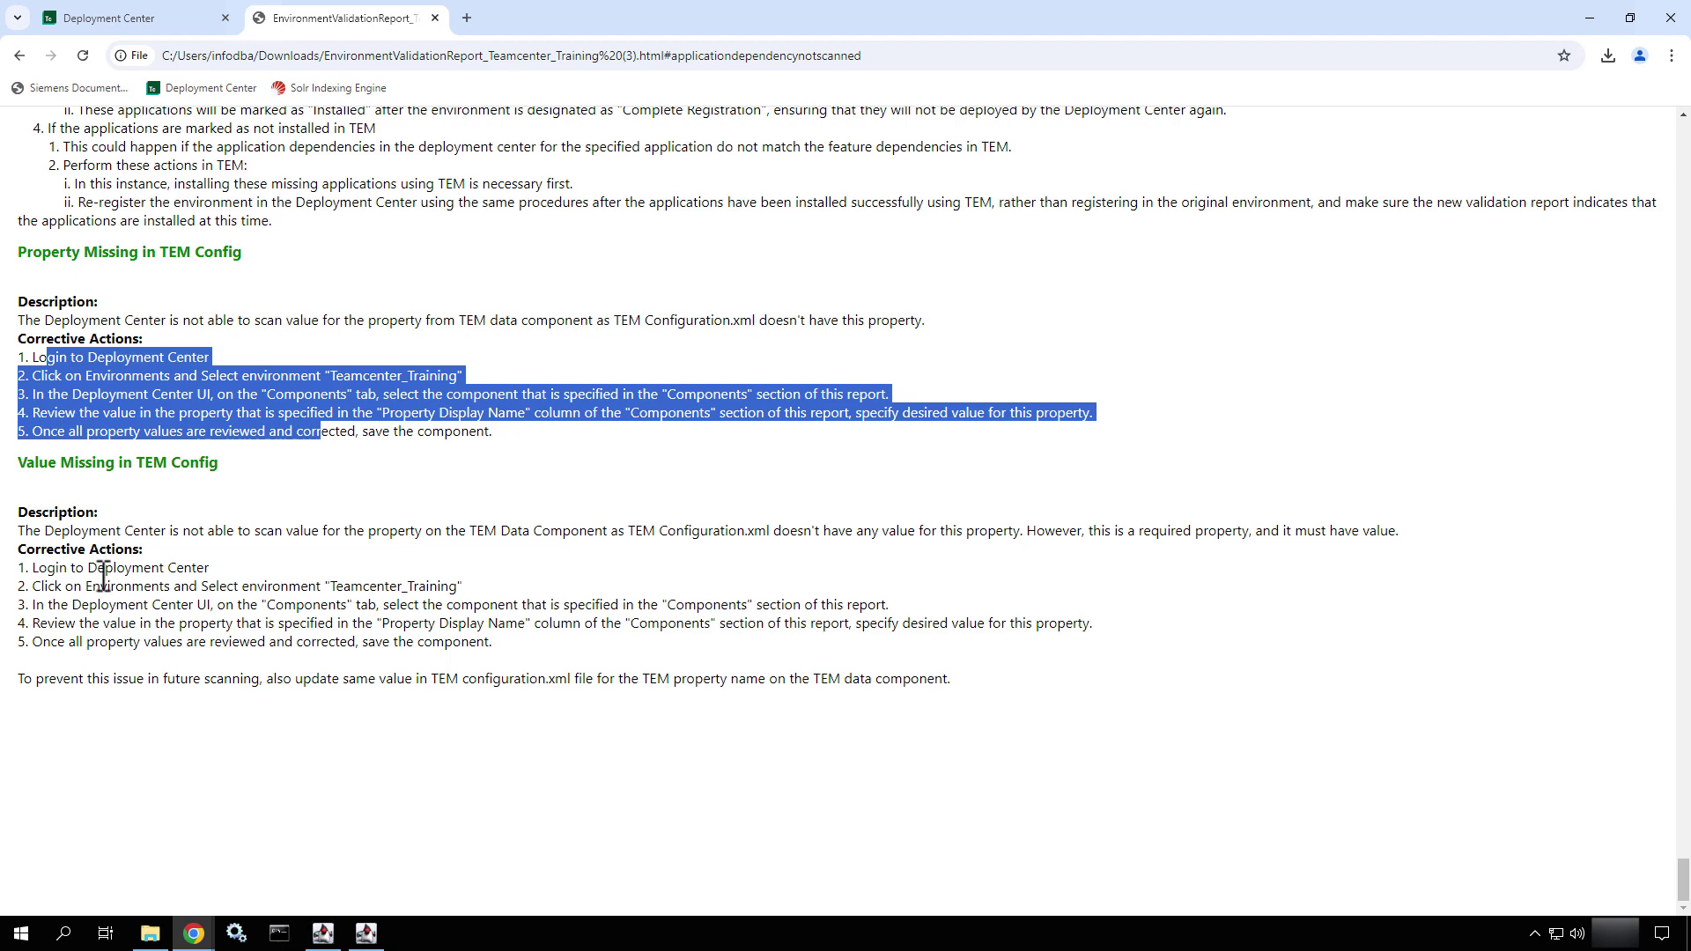
left_click_drag(99, 585, 391, 679)
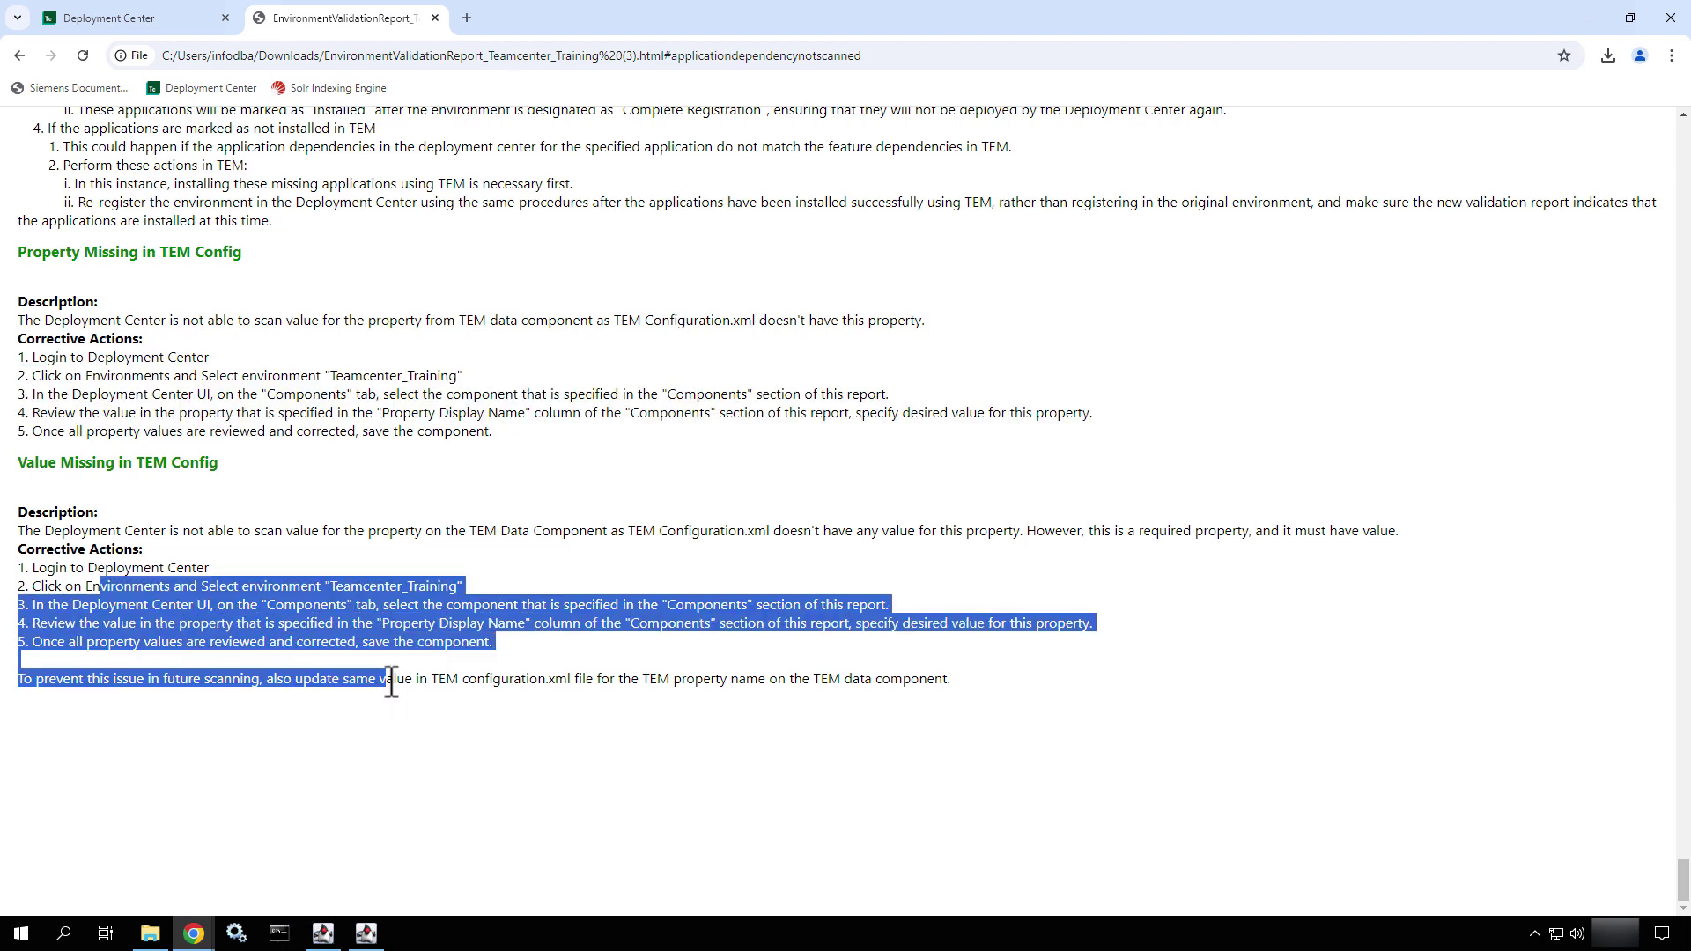
- Follow the ERROR: DC Application Not Scanned link for Microservice Web Tier Support
scroll(391, 680, "up", 15)
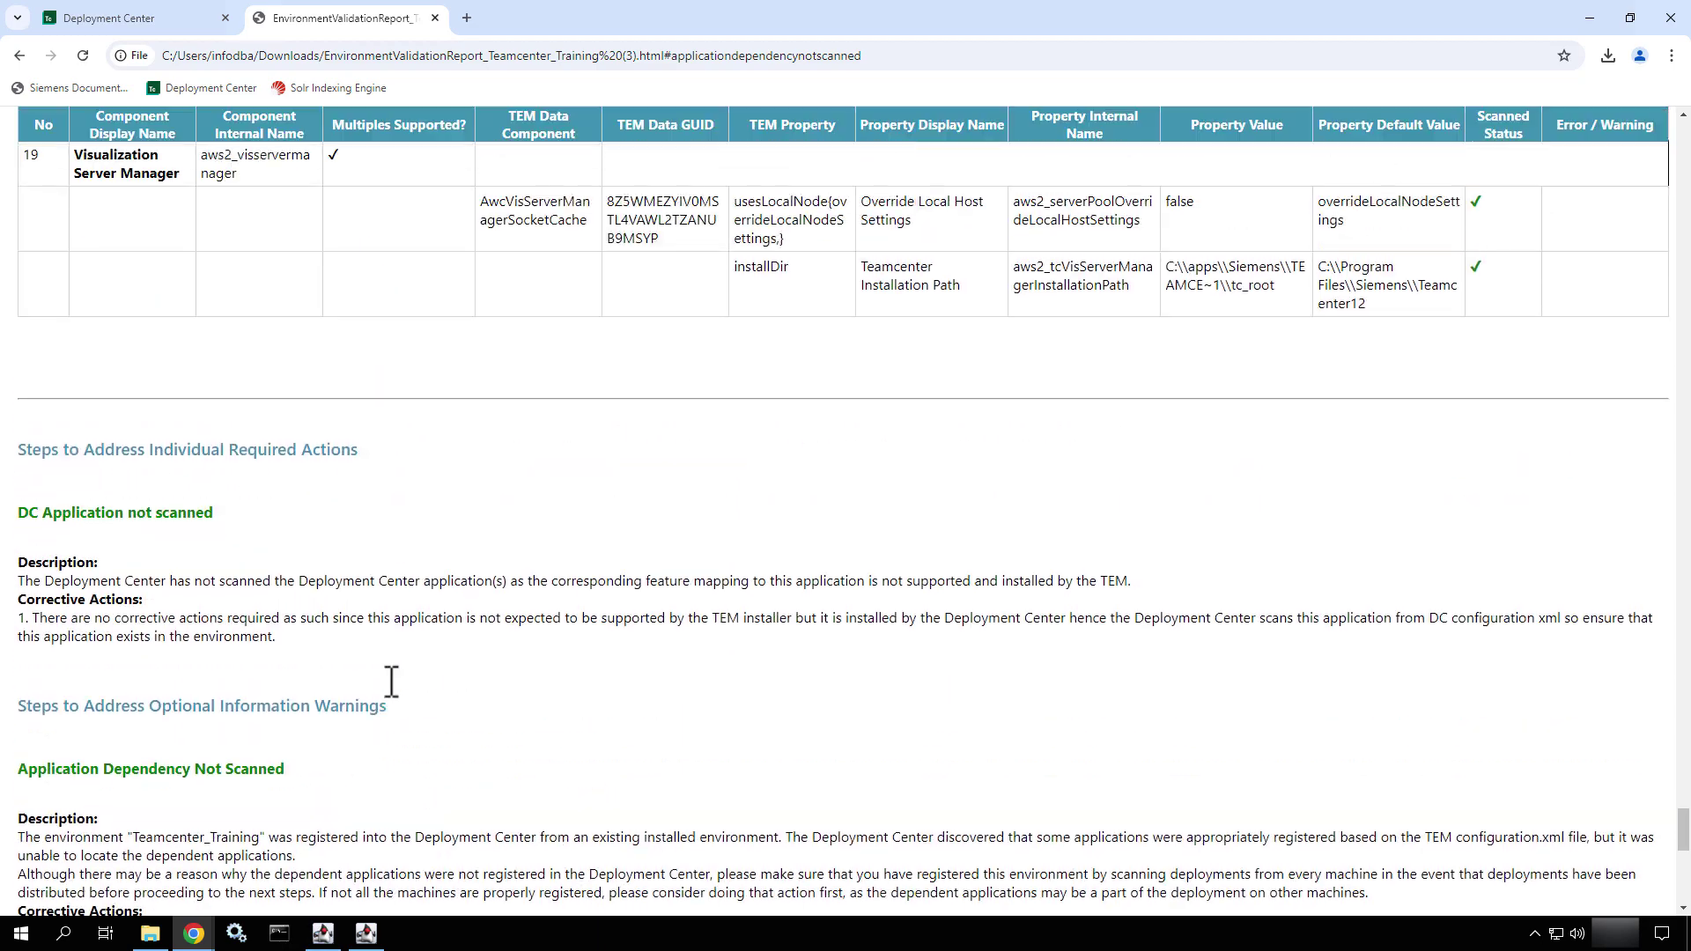
scroll(391, 680, "up", 12)
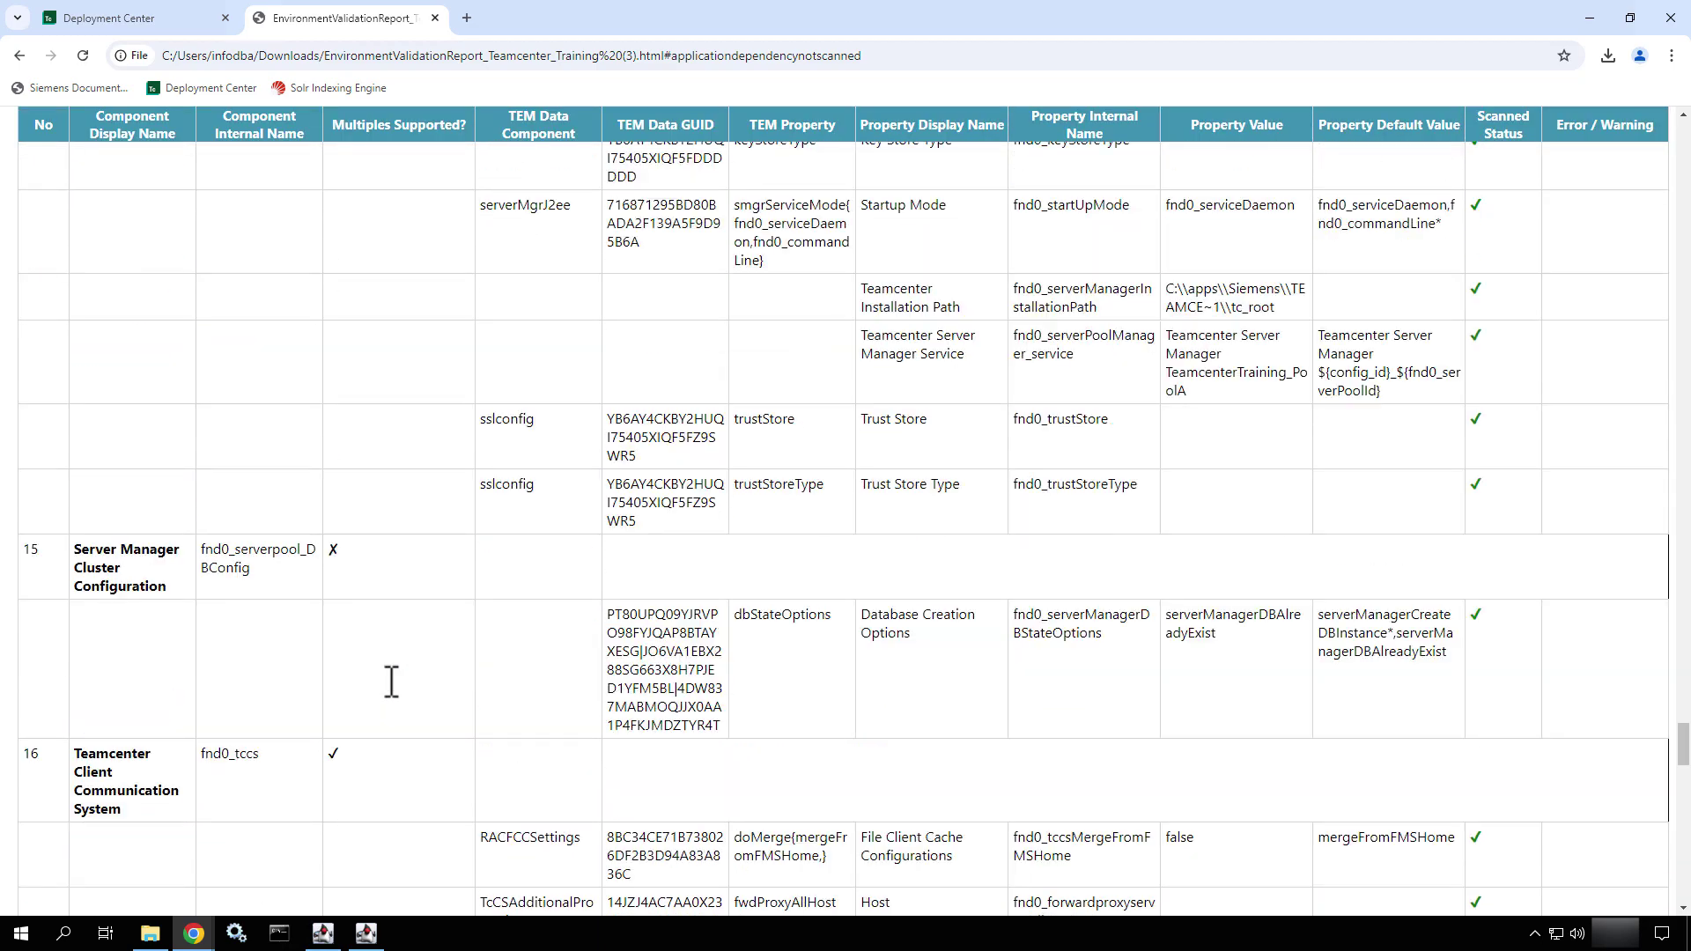
scroll(391, 679, "up", 15)
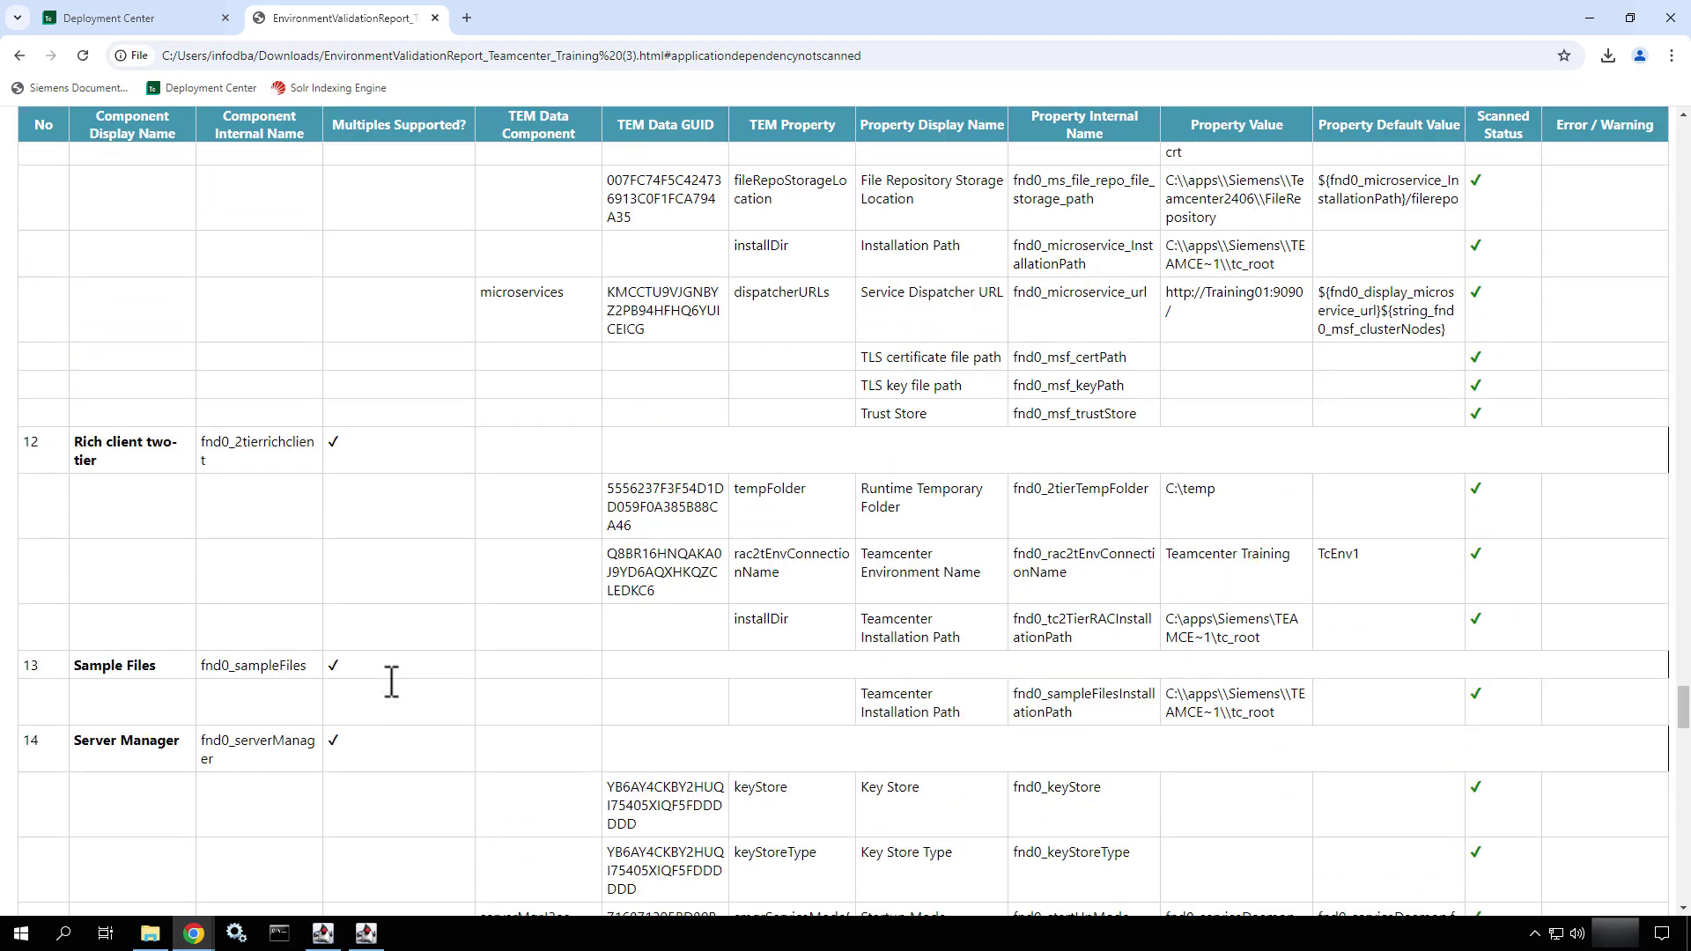
scroll(391, 680, "up", 15)
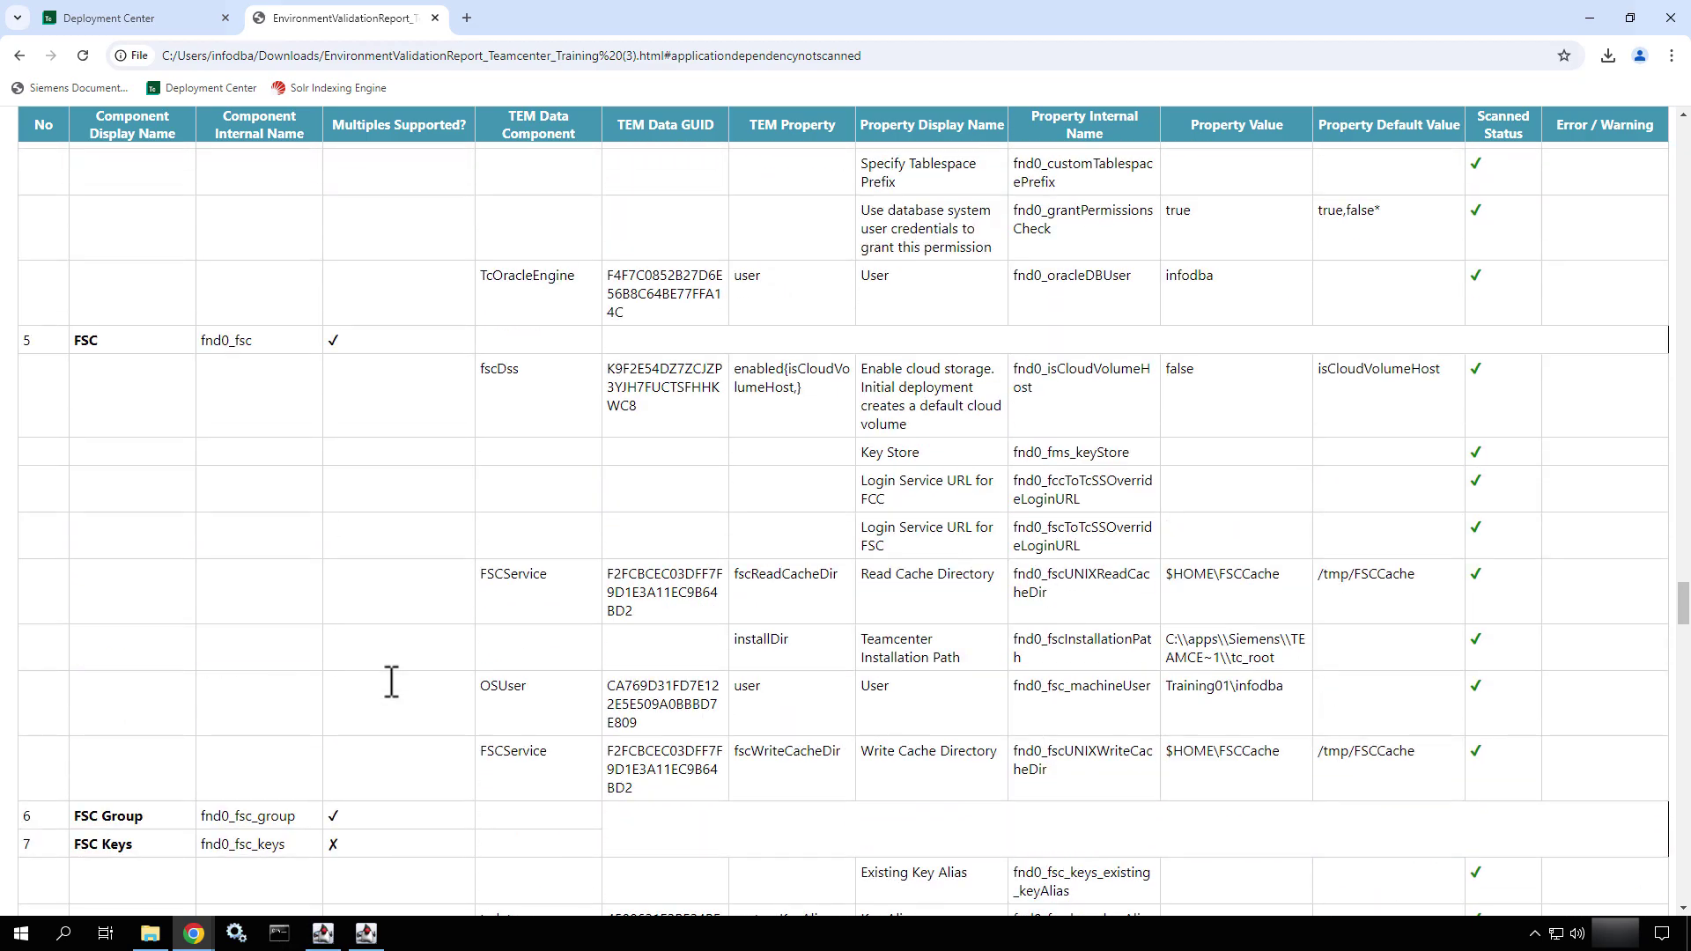
scroll(391, 680, "up", 3)
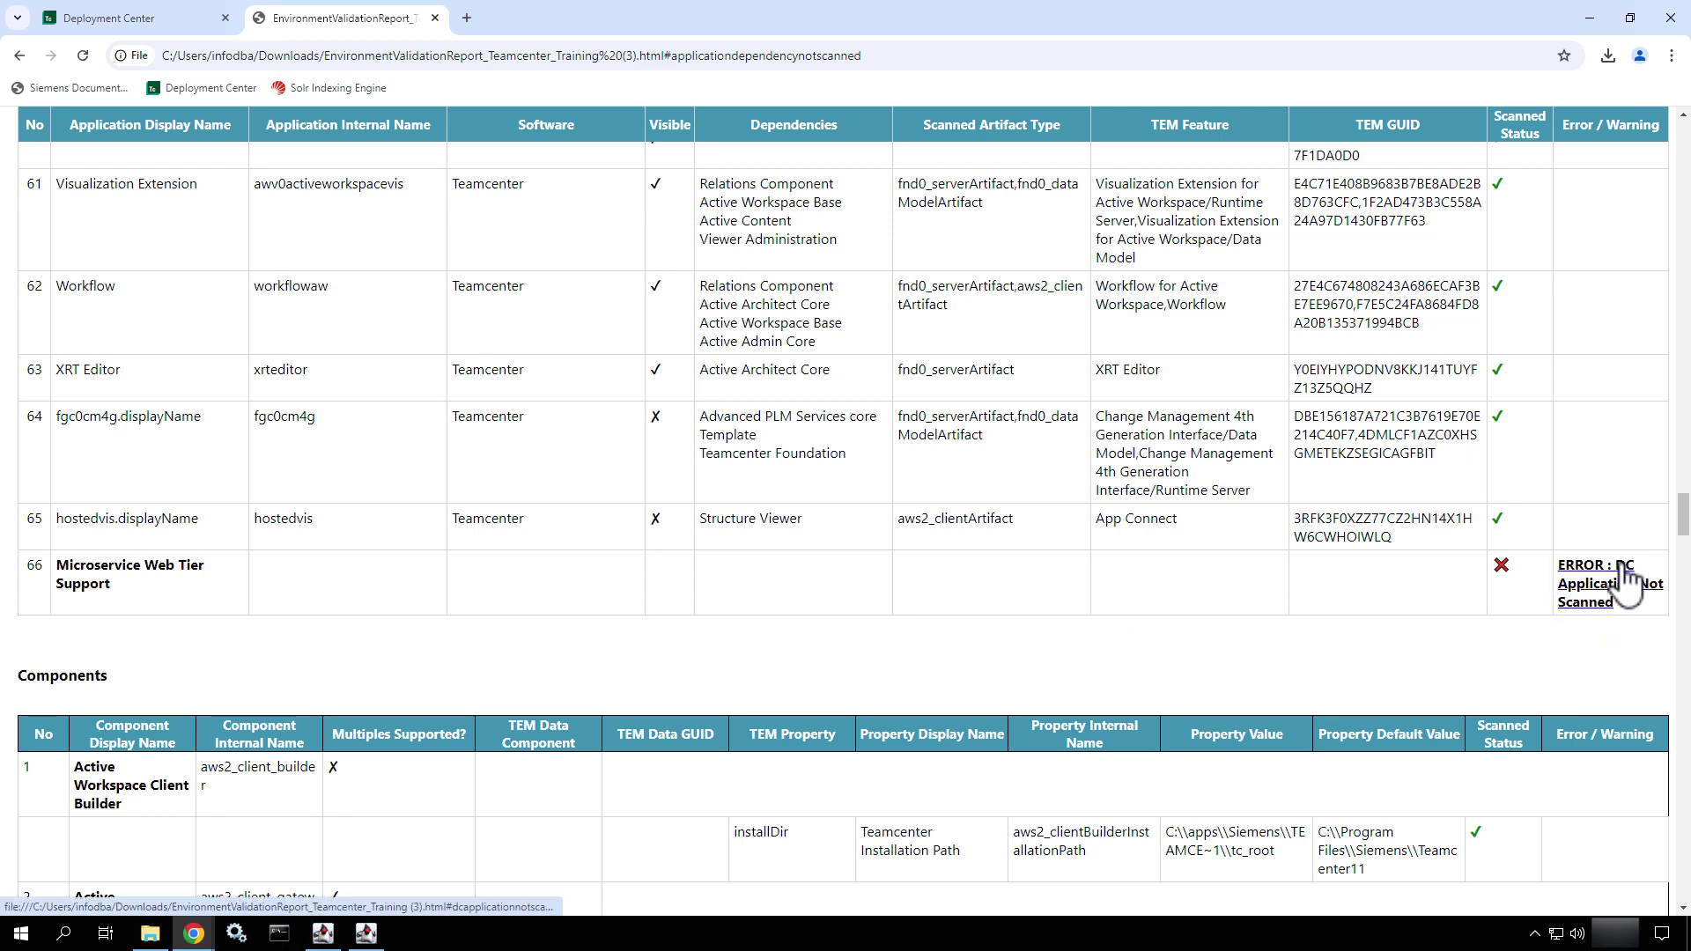
left_click(1634, 608)
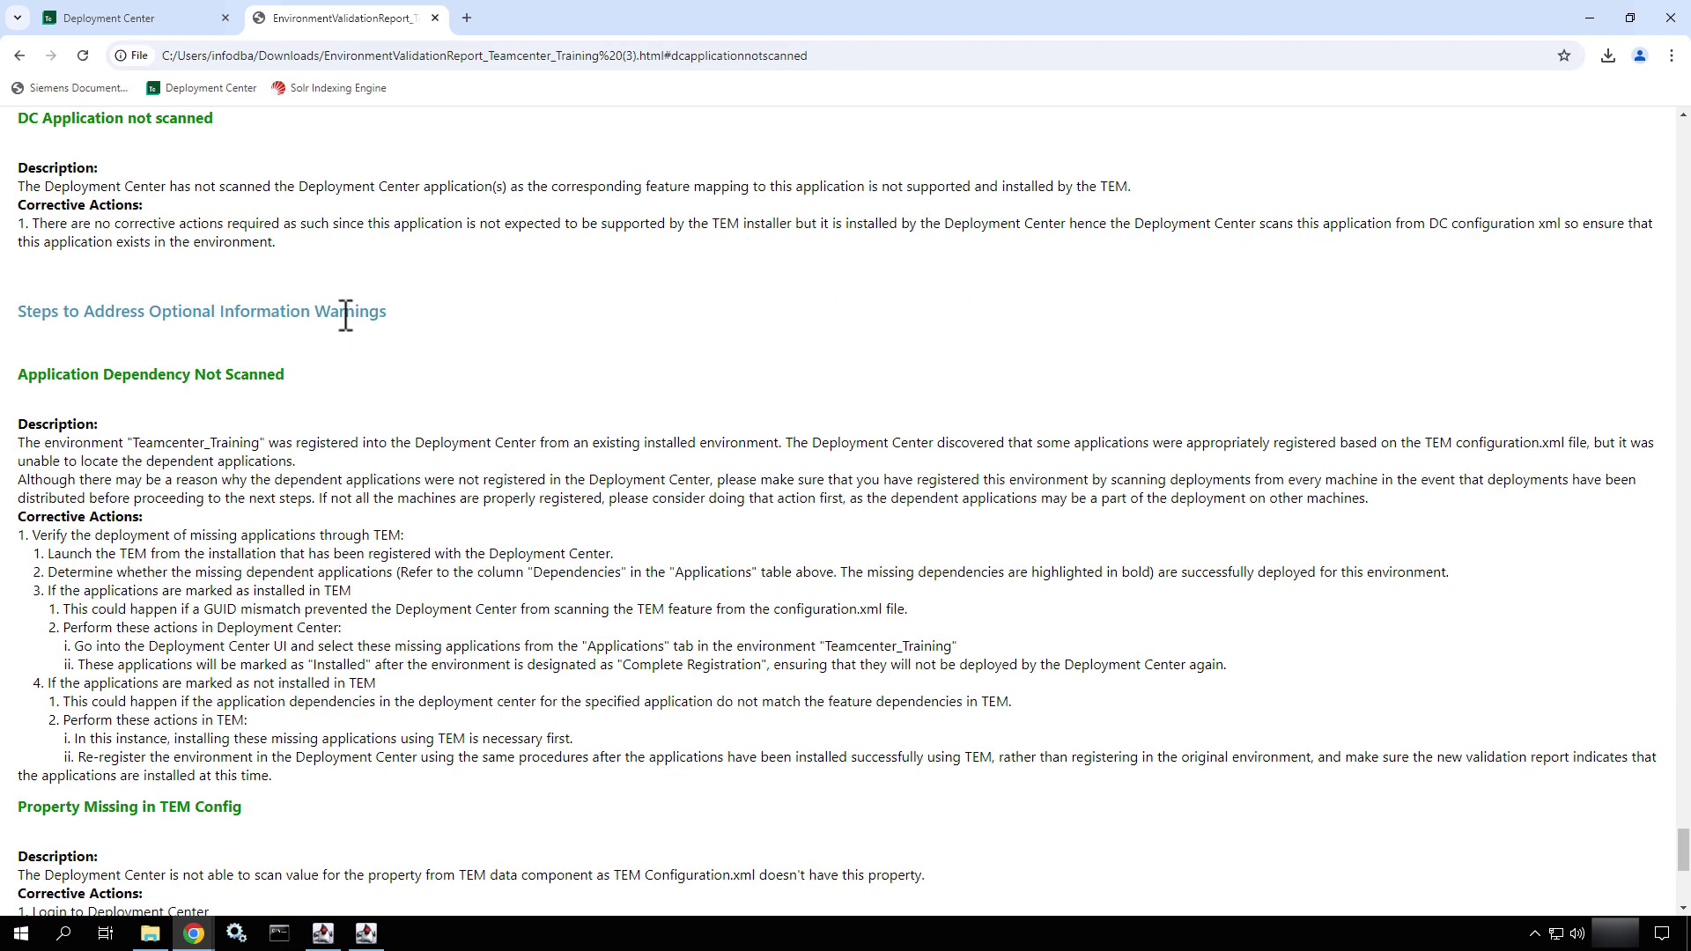
- Highlight the DC Application not scanned description and its corrective-action explanation
scroll(345, 314, "up", 3)
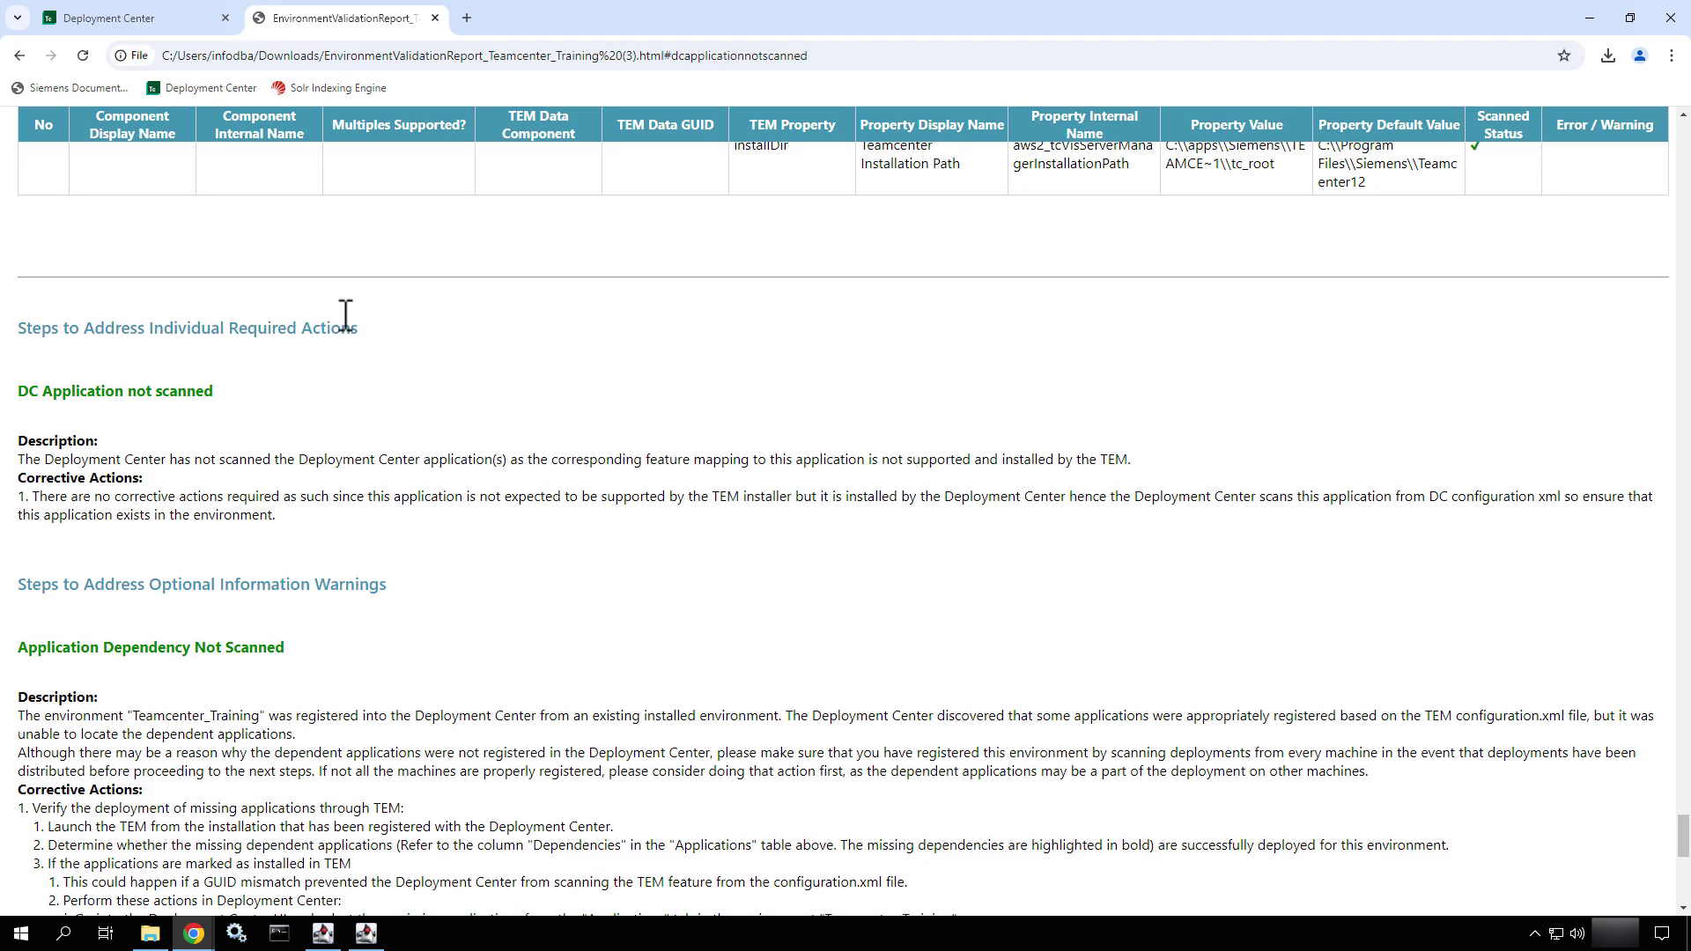
double_click(45, 459)
left_click_drag(401, 466, 805, 490)
left_click(674, 520)
left_click_drag(25, 491, 302, 517)
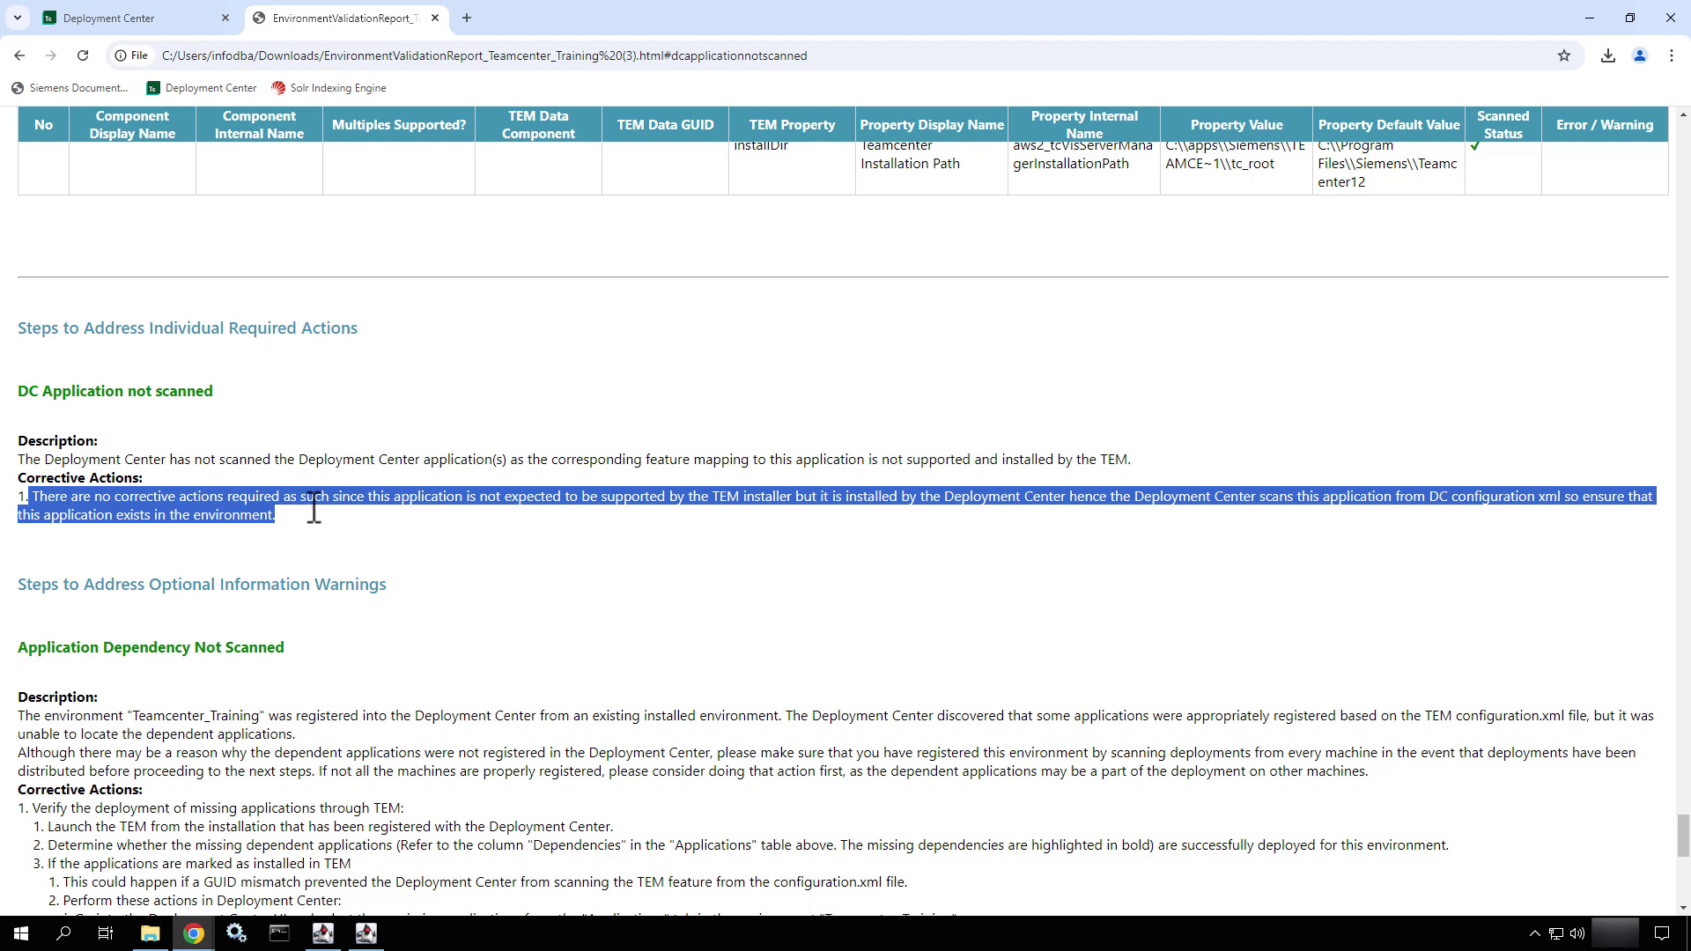
left_click(313, 524)
left_click_drag(466, 498, 960, 525)
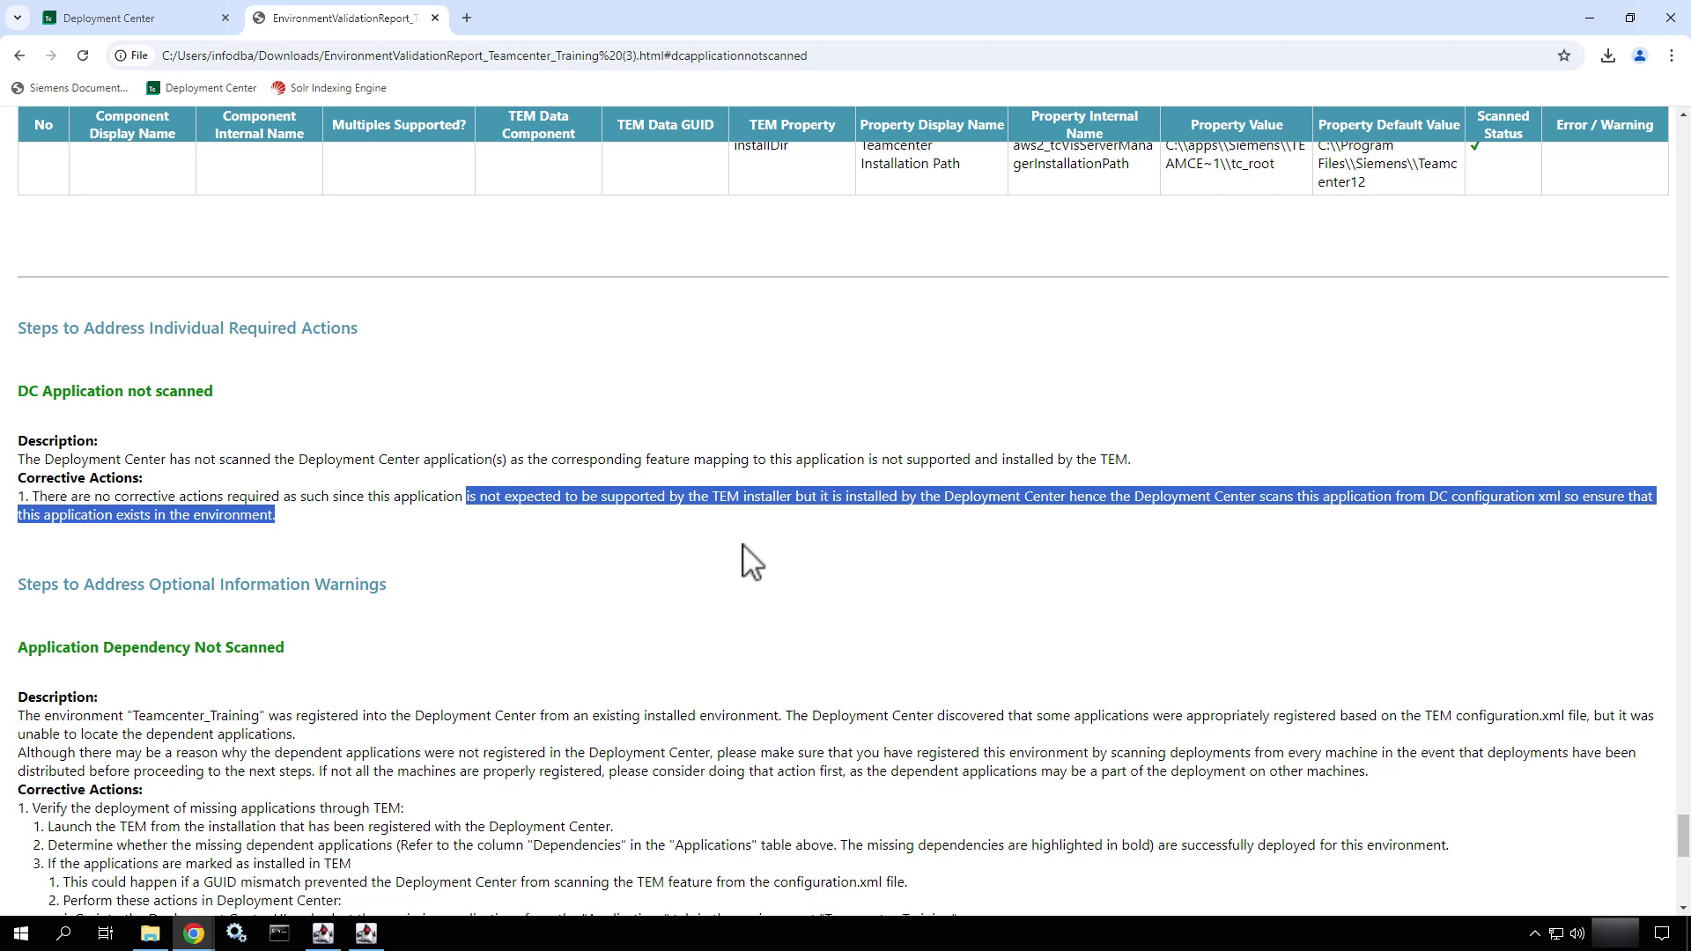
left_click(316, 526)
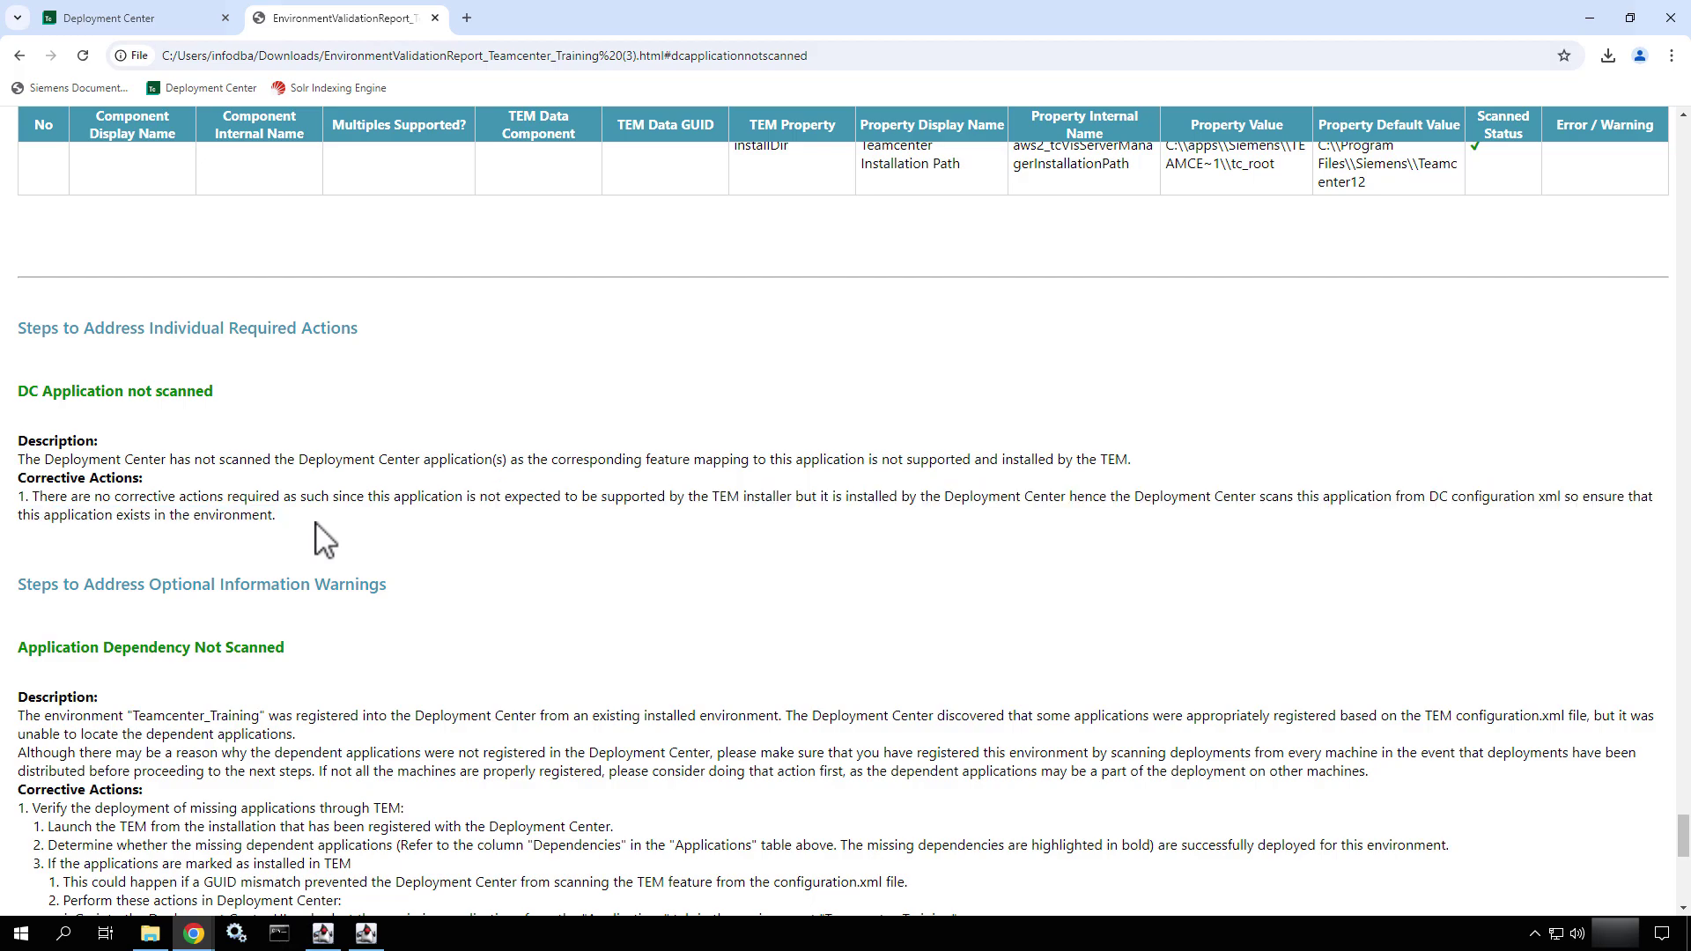
- Switch back to the Deployment Center browser tab
scroll(343, 599, "down", 3)
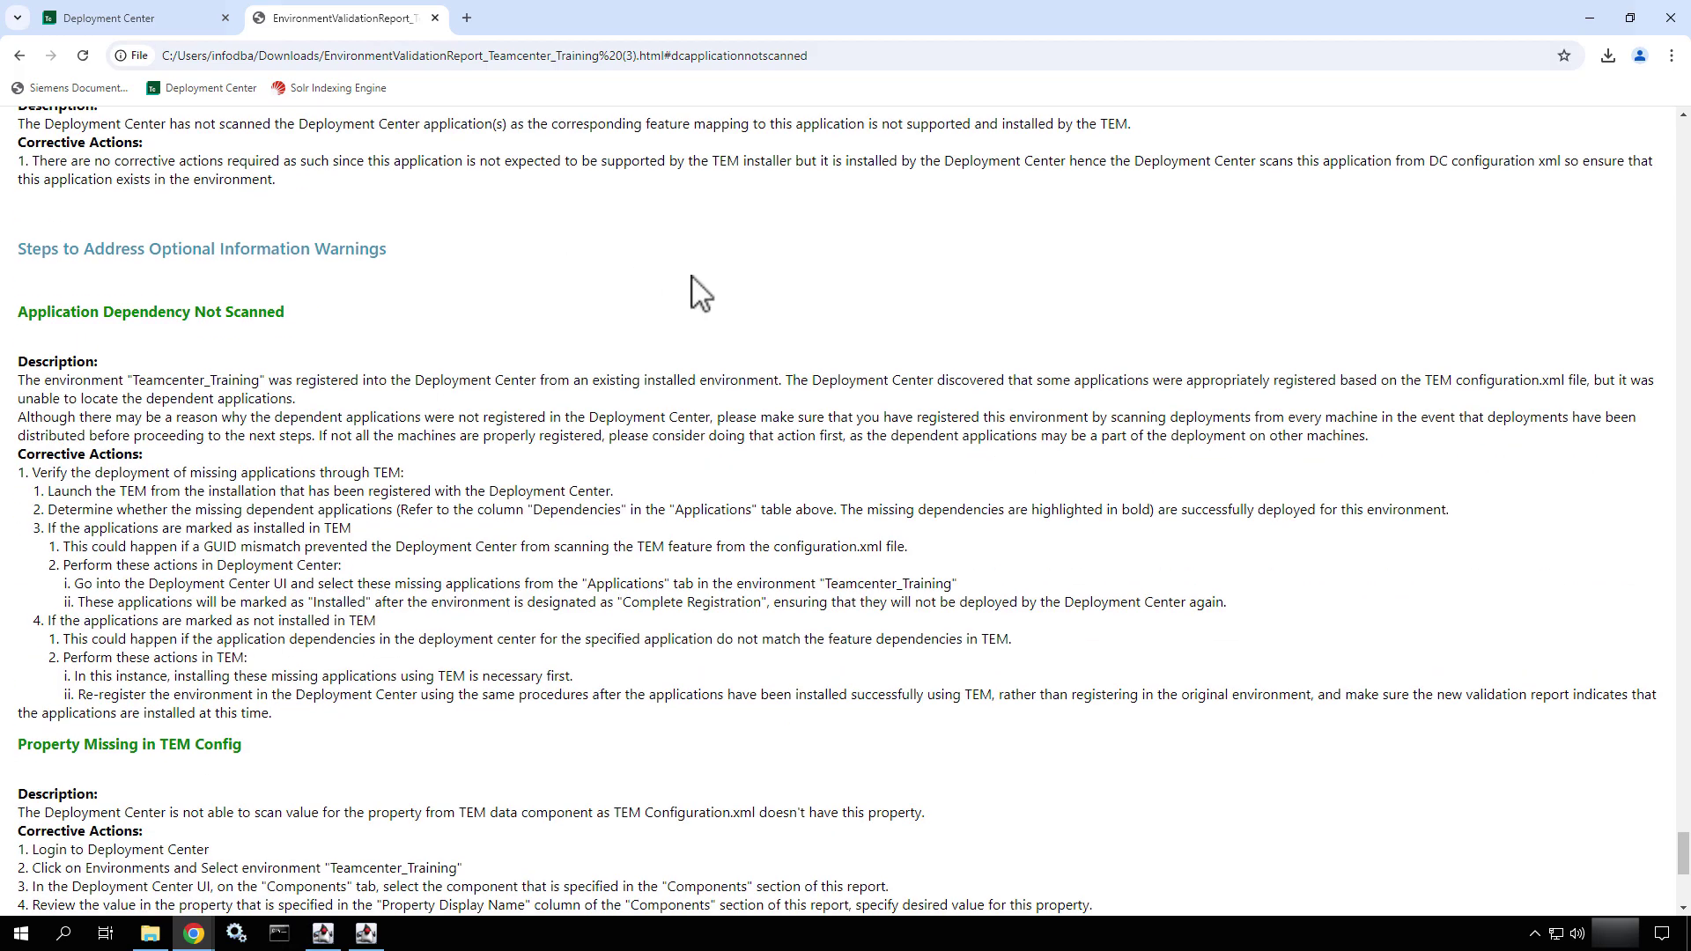
scroll(700, 291, "up", 20)
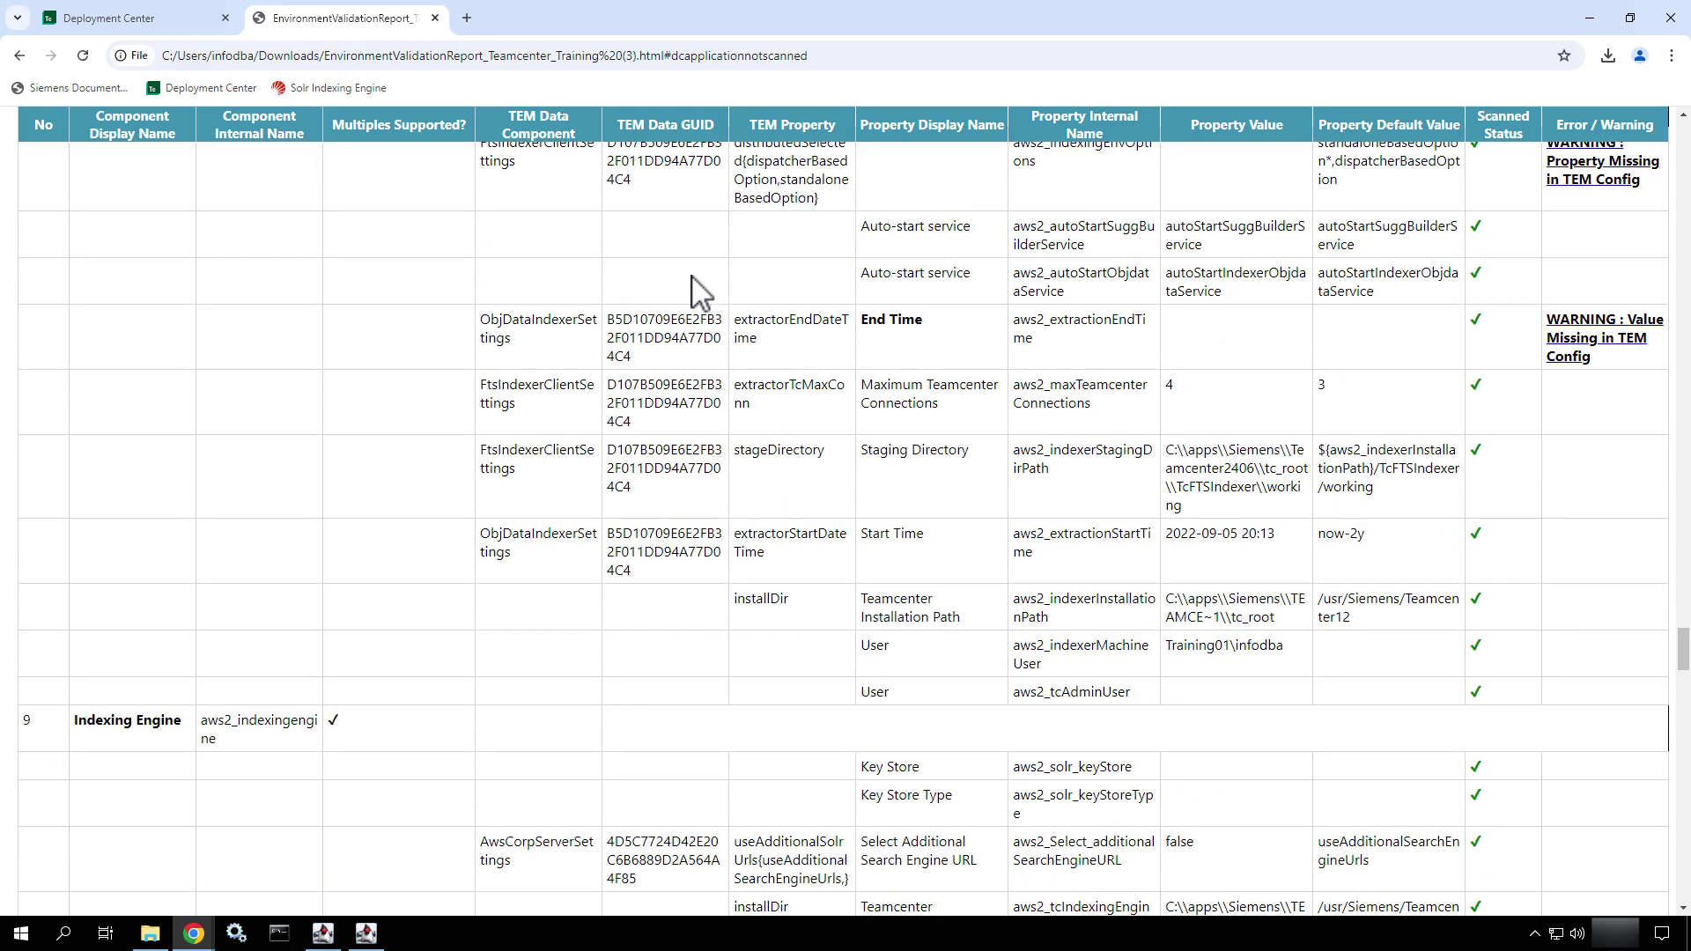
scroll(700, 290, "up", 5)
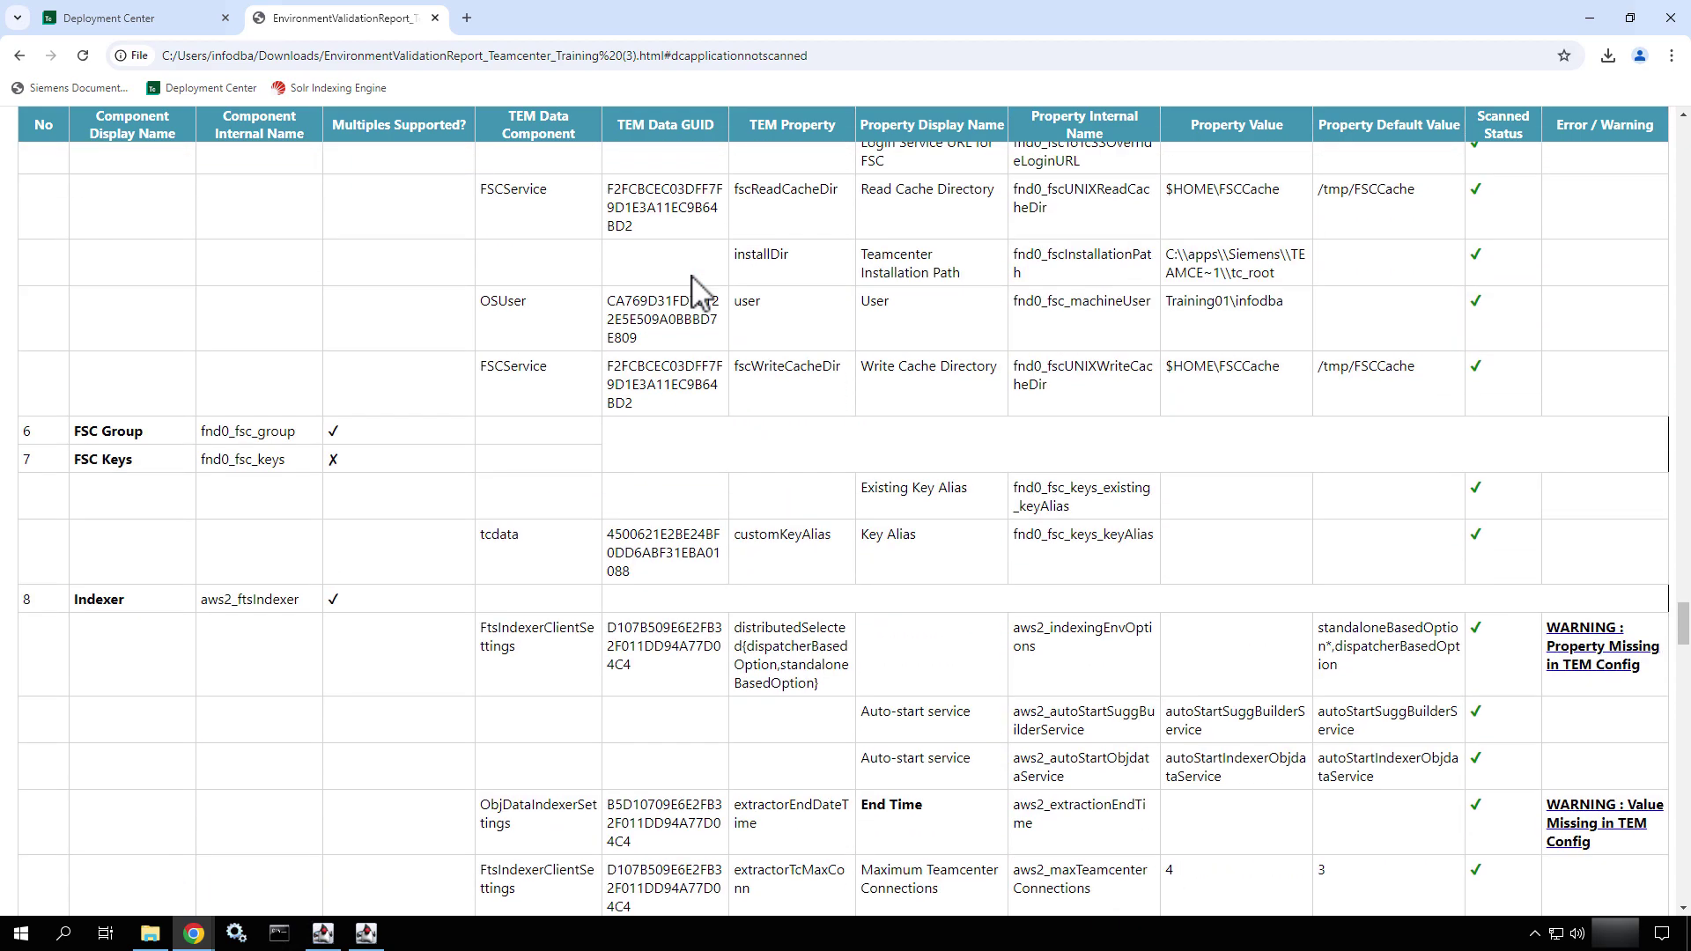
left_click(107, 18)
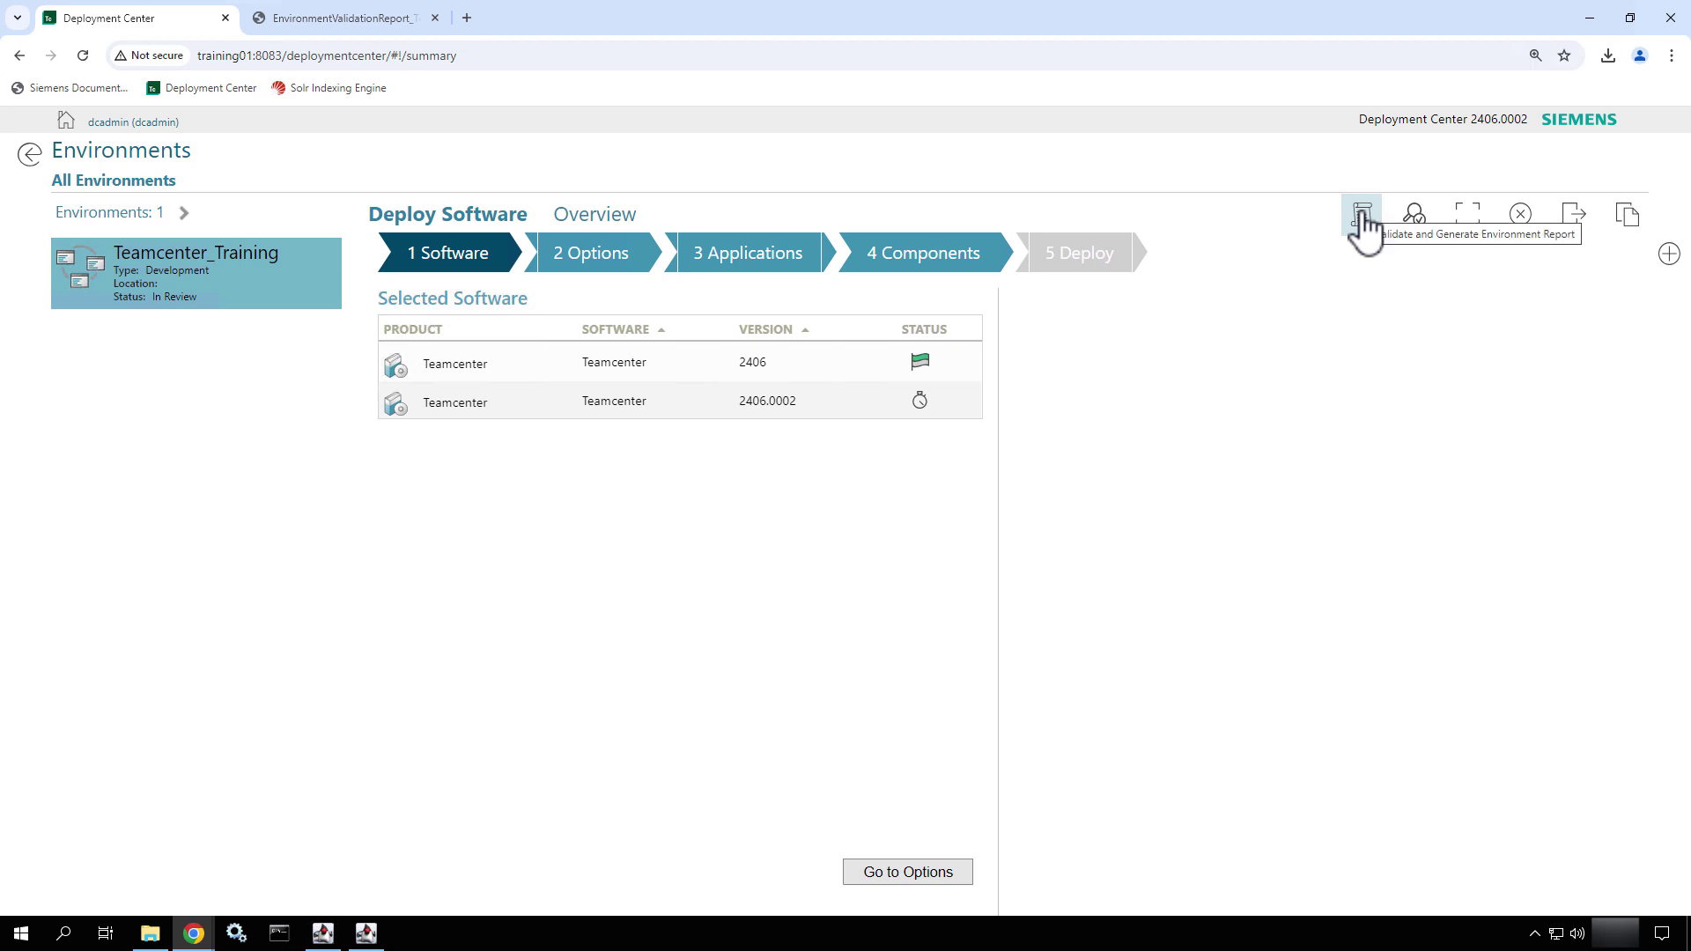
- Go to step 4 Components, scroll the list, and request Environment Registration Complete
left_click(883, 260)
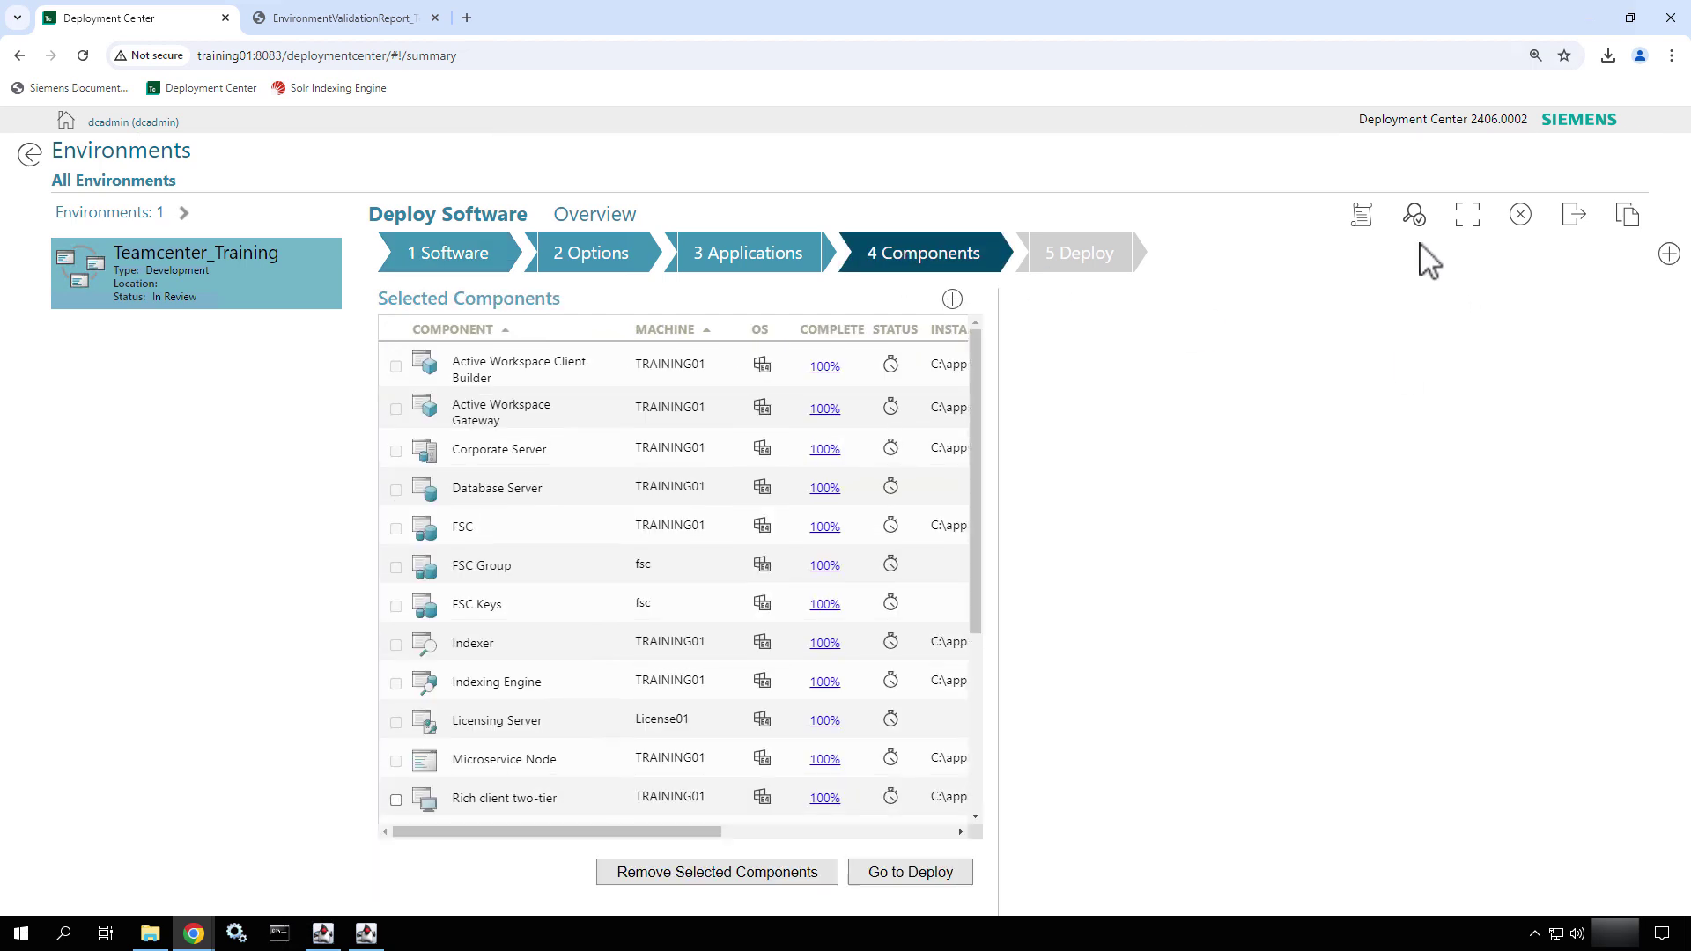
left_click(1414, 226)
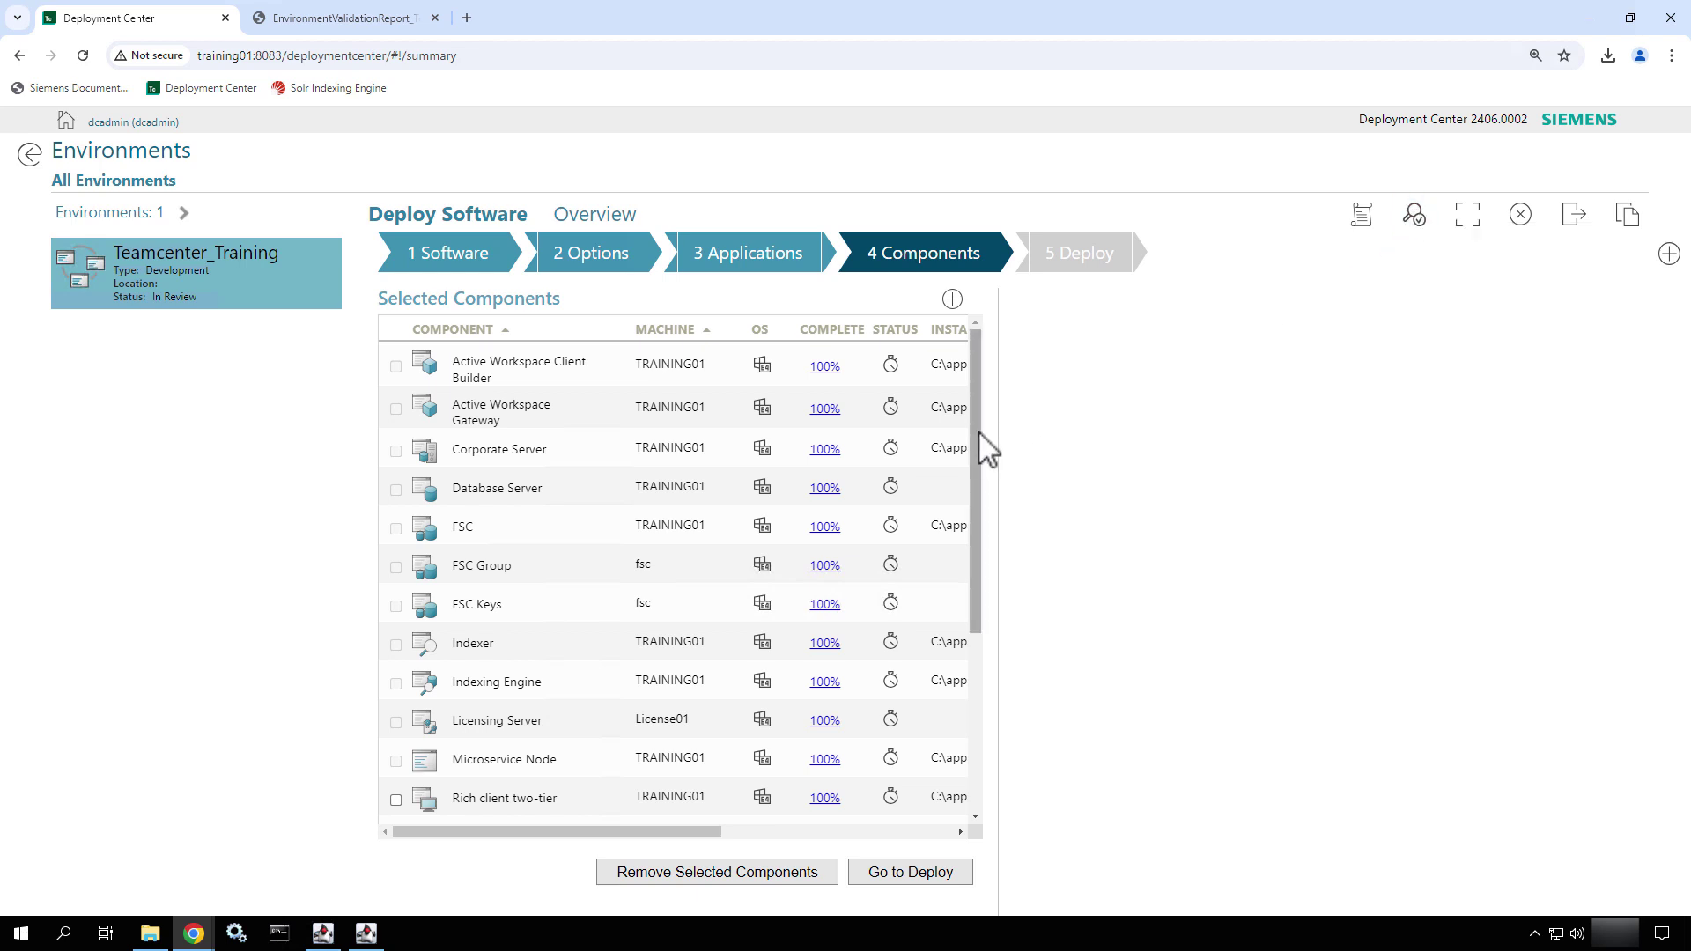
left_click_drag(976, 442, 1001, 645)
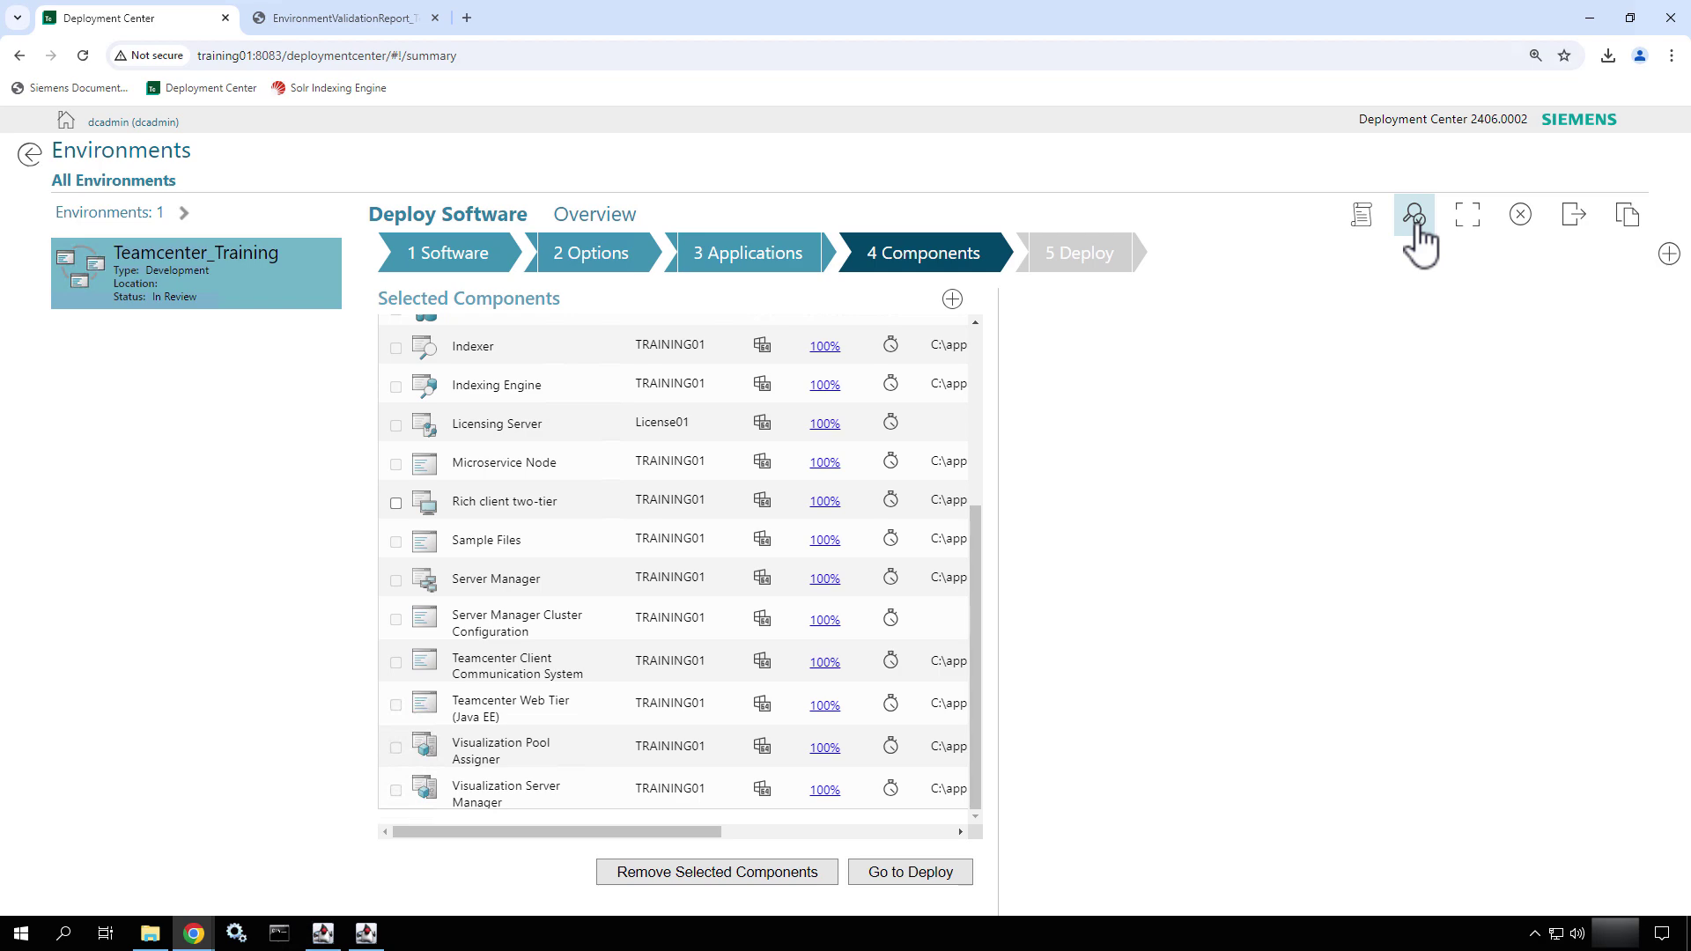
left_click(1415, 222)
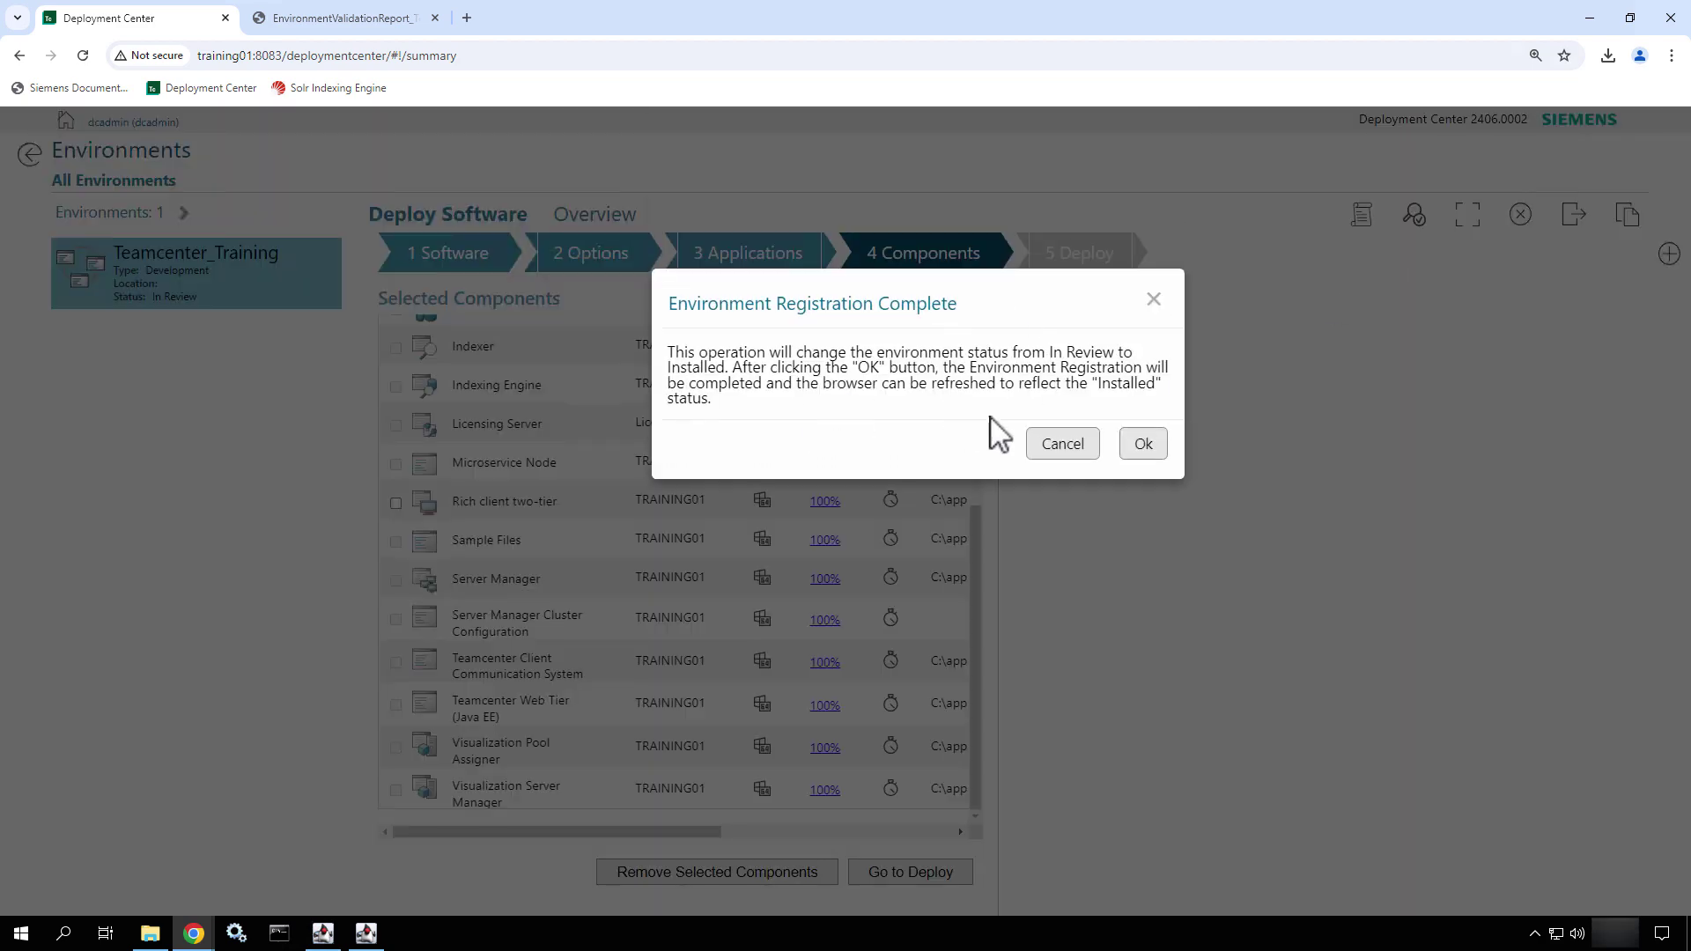
- Confirm registration completion, then dismiss the validation scanning-errors rejection banner
left_click(1143, 445)
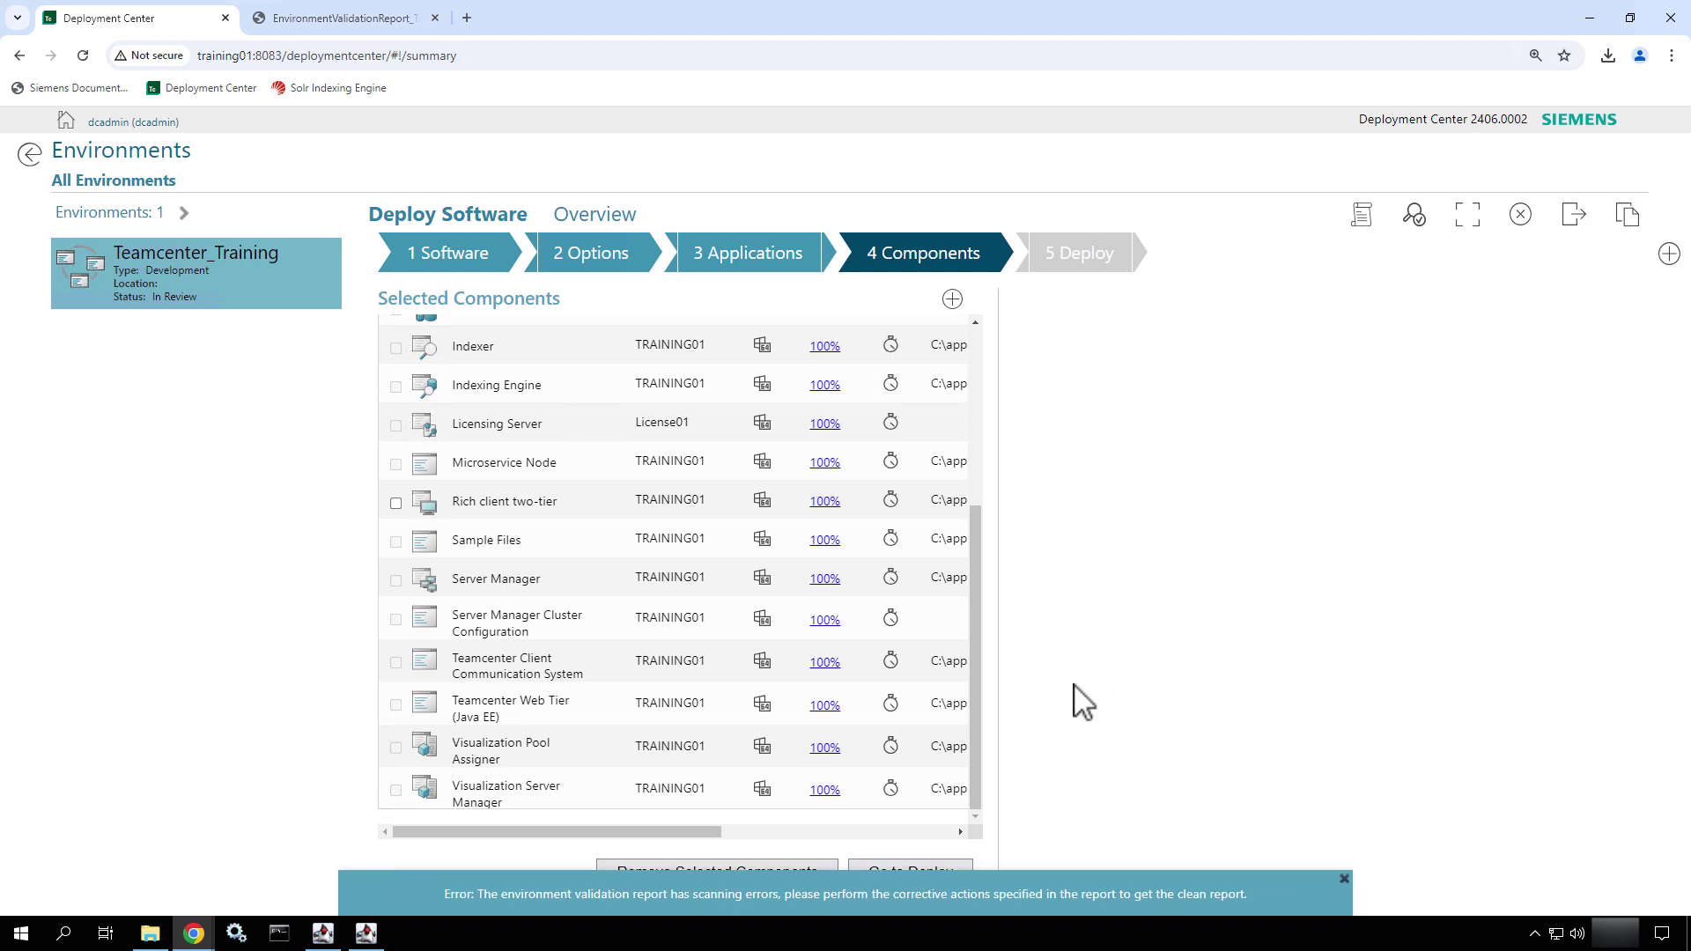
left_click_drag(722, 896, 811, 747)
key("Escape")
left_click(1340, 879)
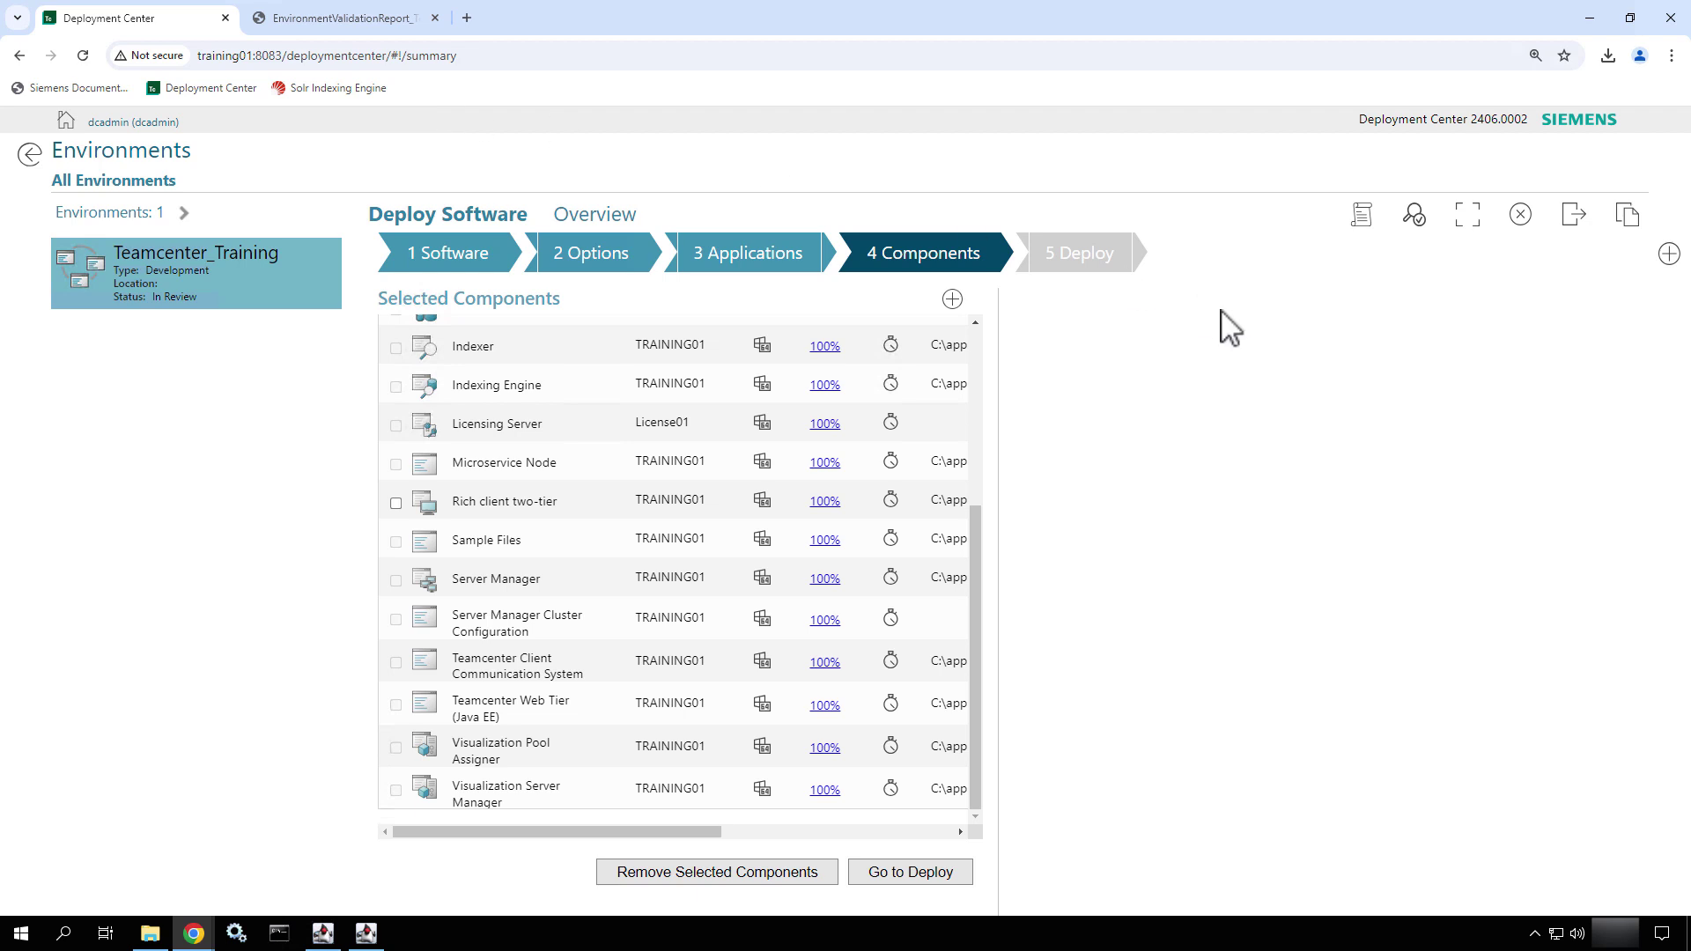
- Browse to C:\apps\Siemens\DeploymentCenter and look inside the webserver folder
left_click(160, 937)
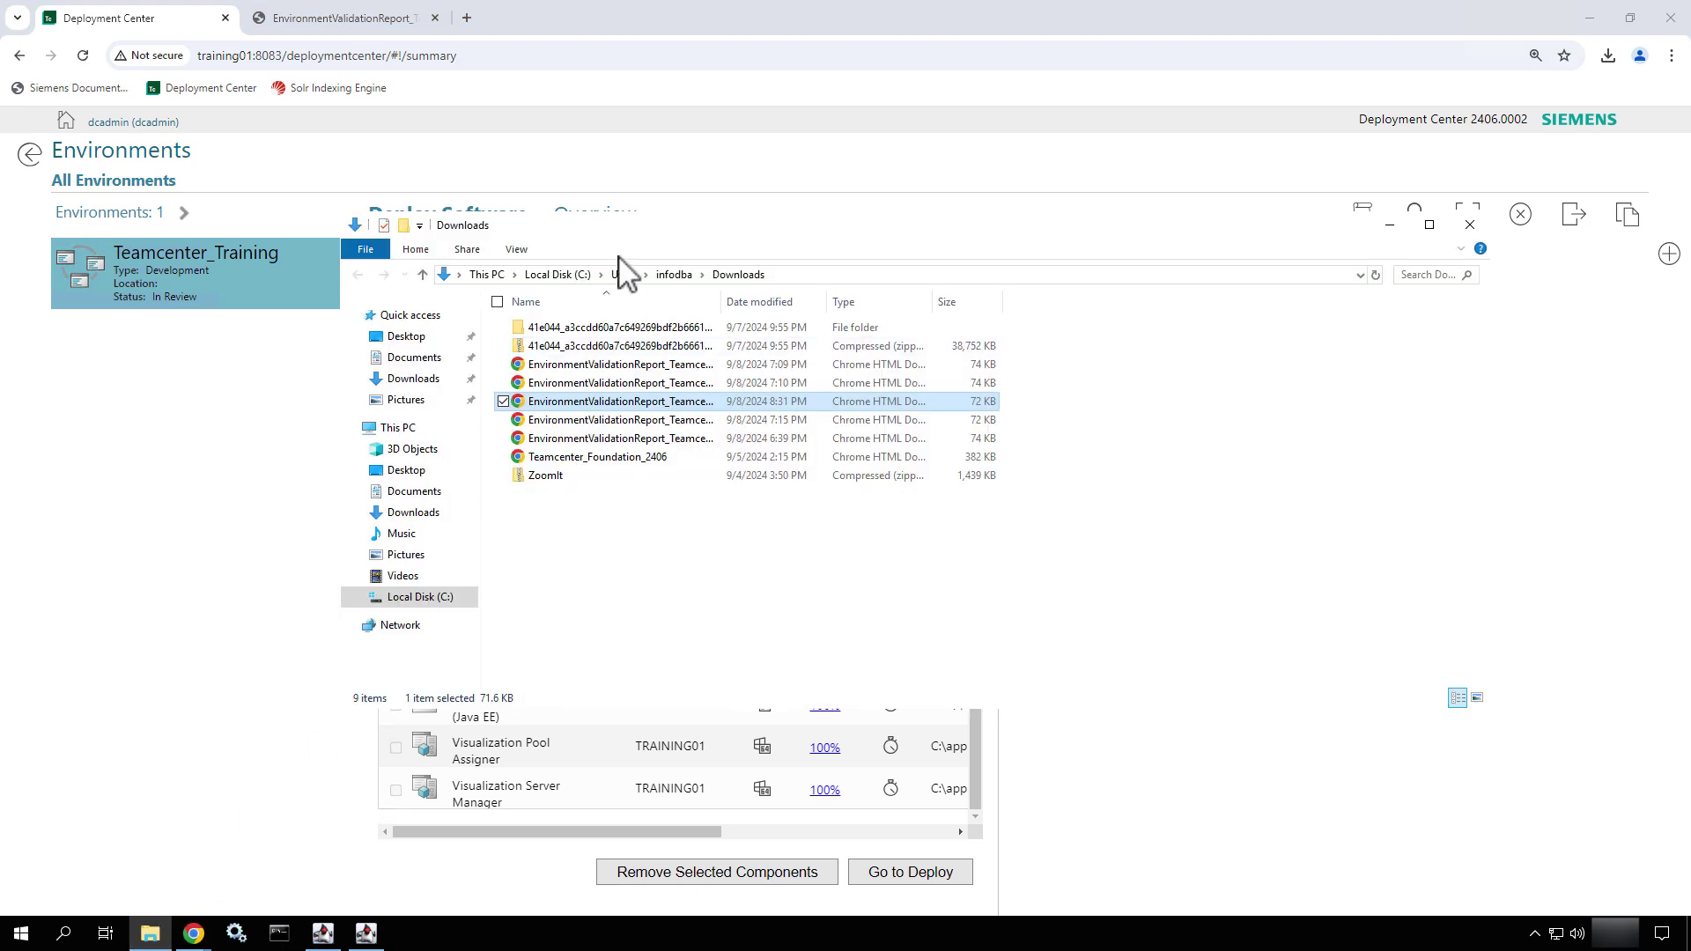
left_click(555, 275)
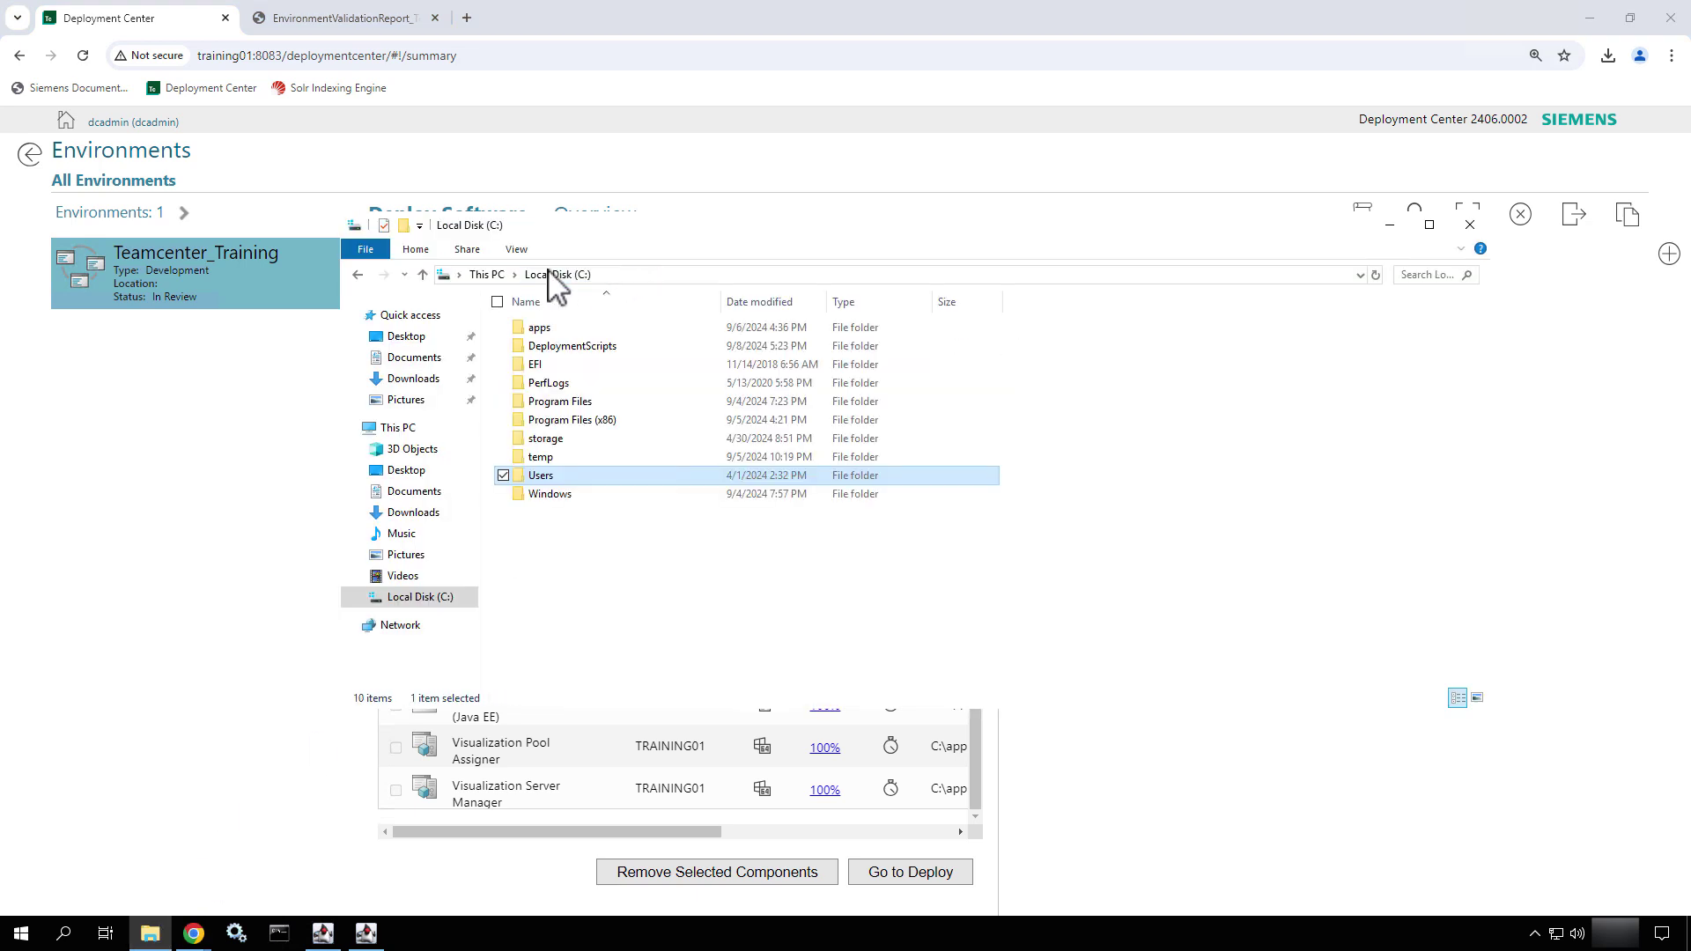
double_click(551, 328)
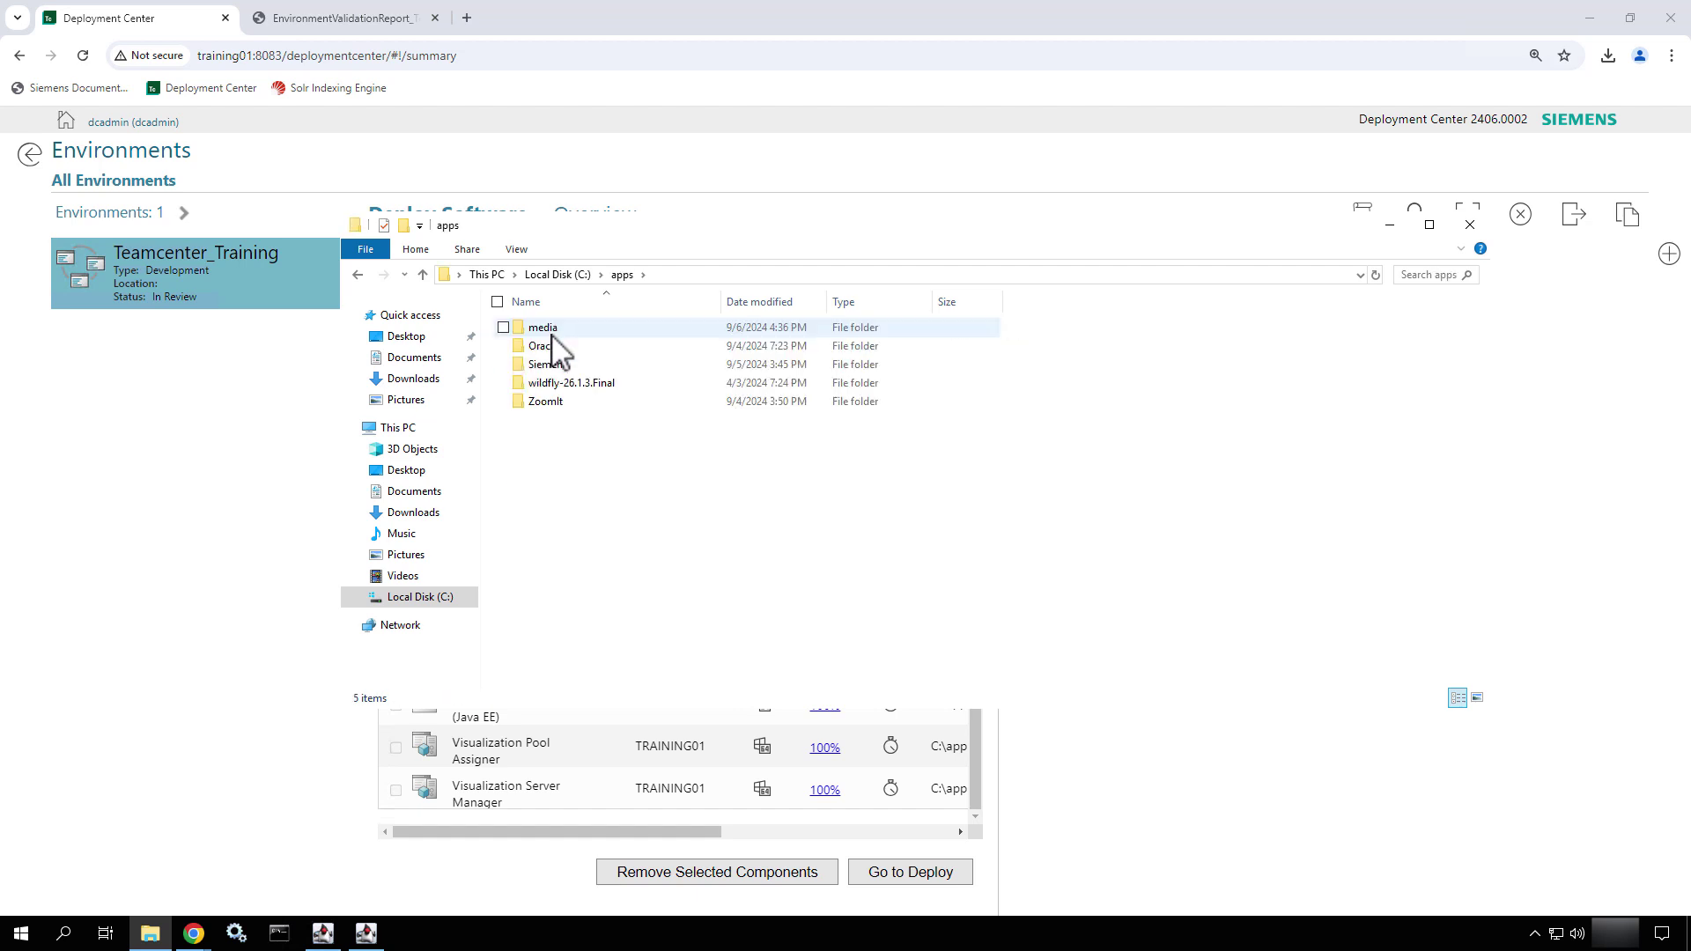
double_click(550, 365)
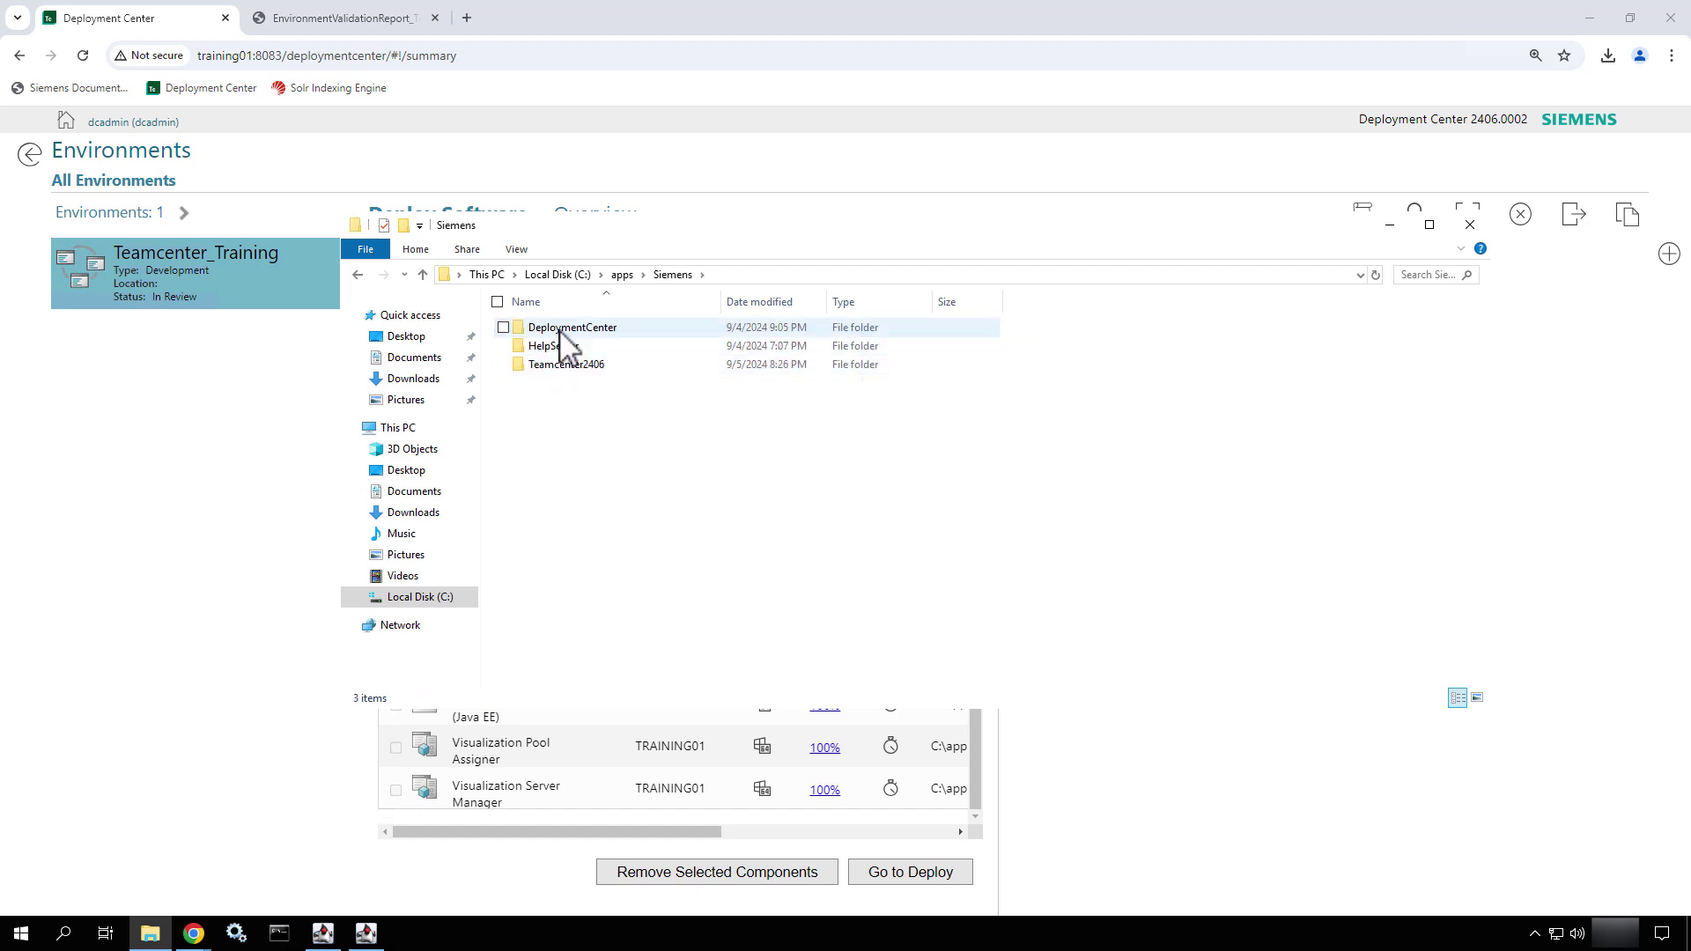
double_click(557, 330)
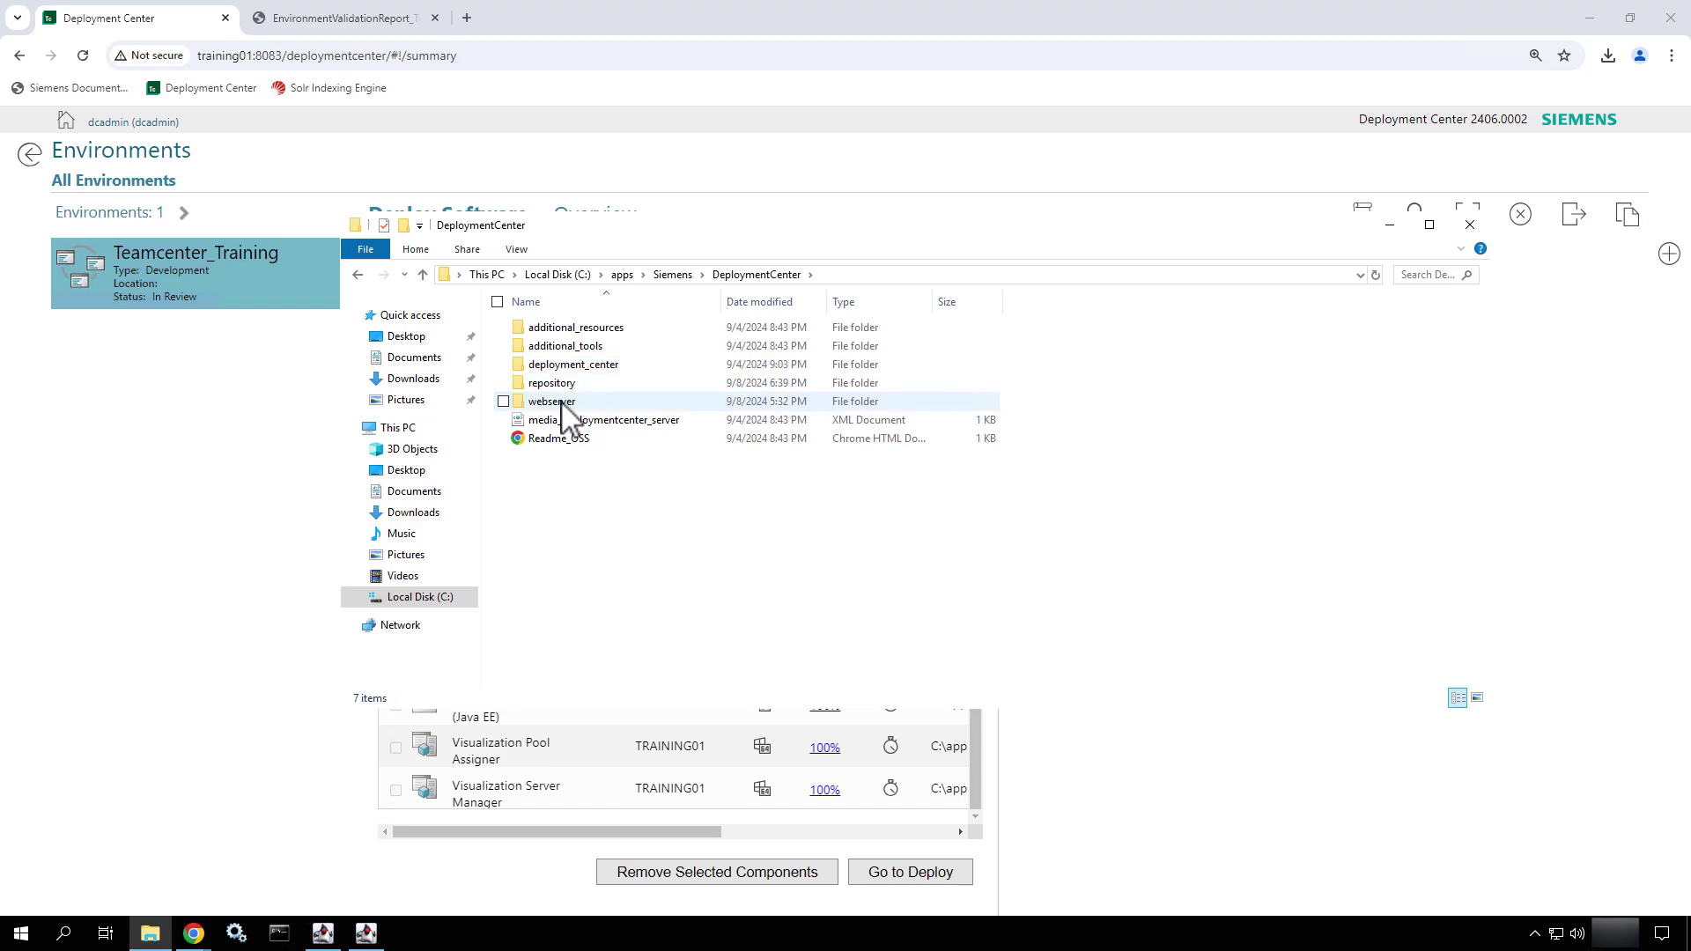
double_click(556, 402)
scroll(563, 414, "down", 4)
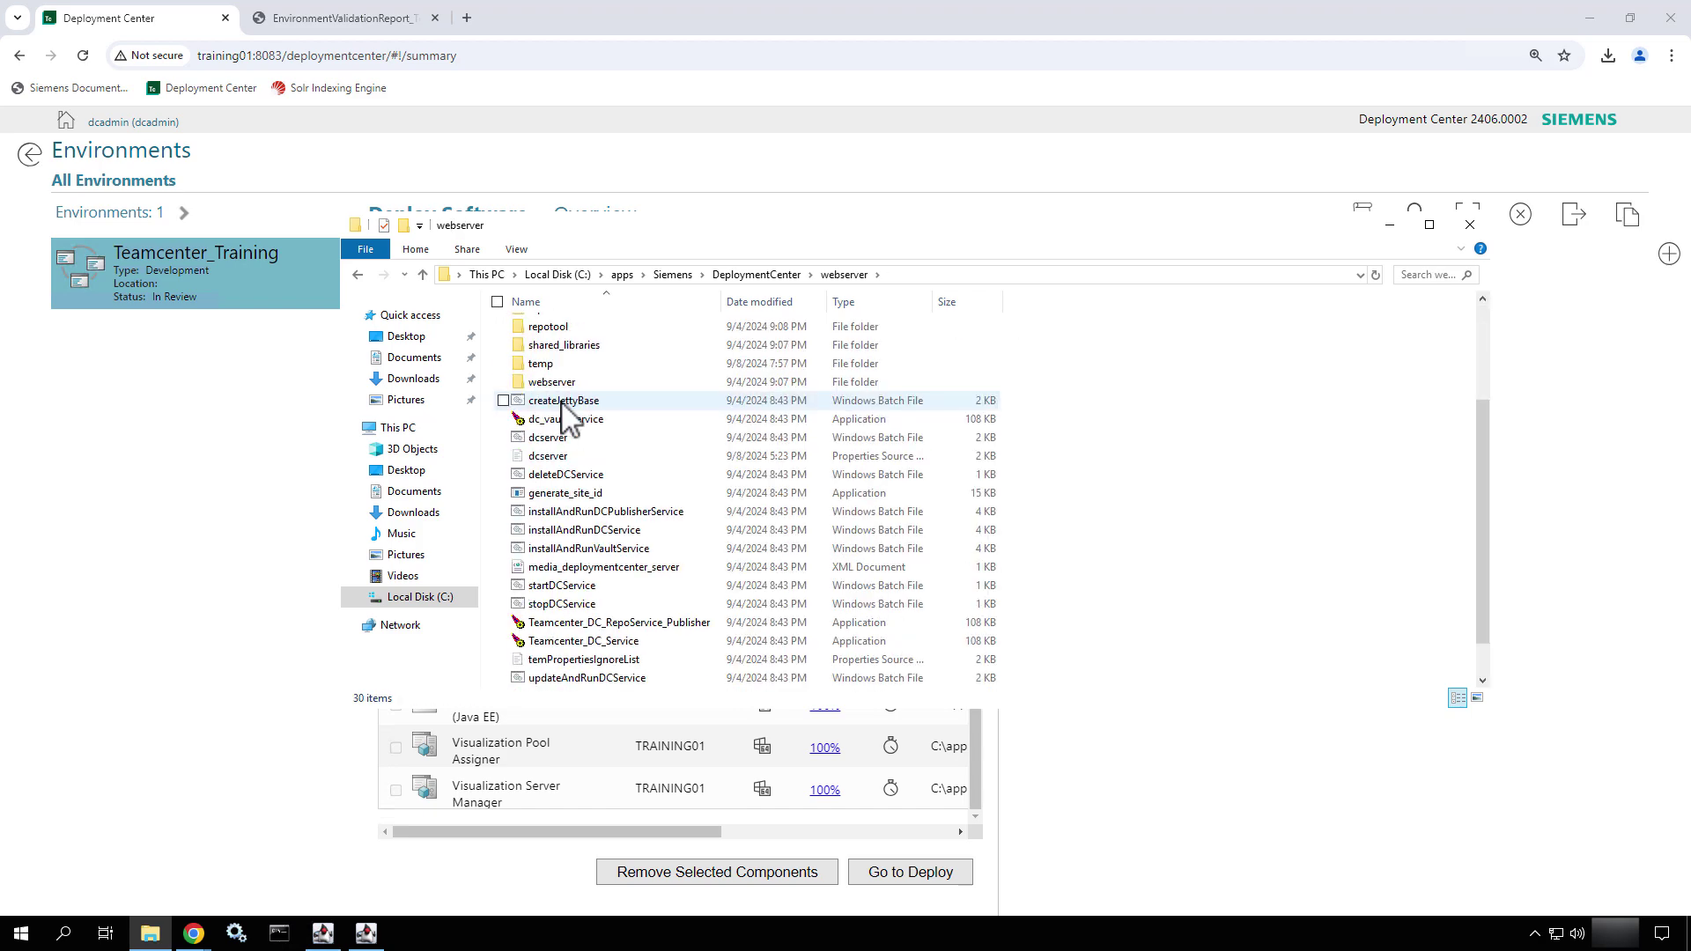
scroll(563, 414, "up", 4)
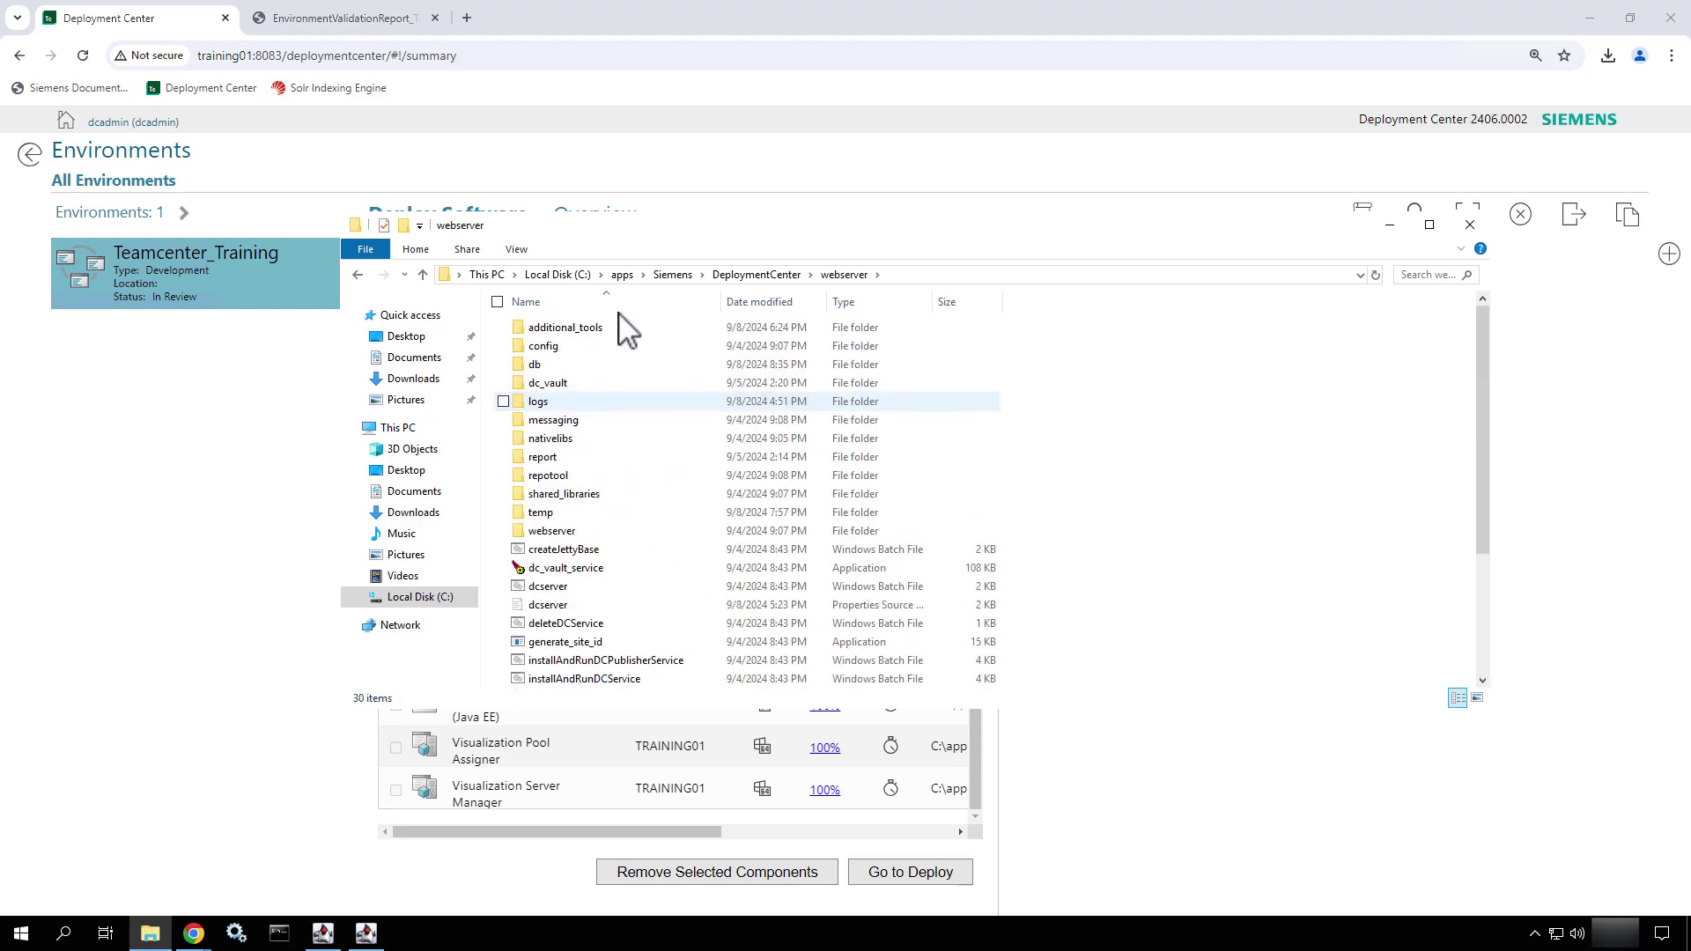
left_click(755, 274)
- Inspect deployment_center, additional_tools\Teamcenter\configuration and additional_resources, returning to DeploymentCenter
double_click(575, 364)
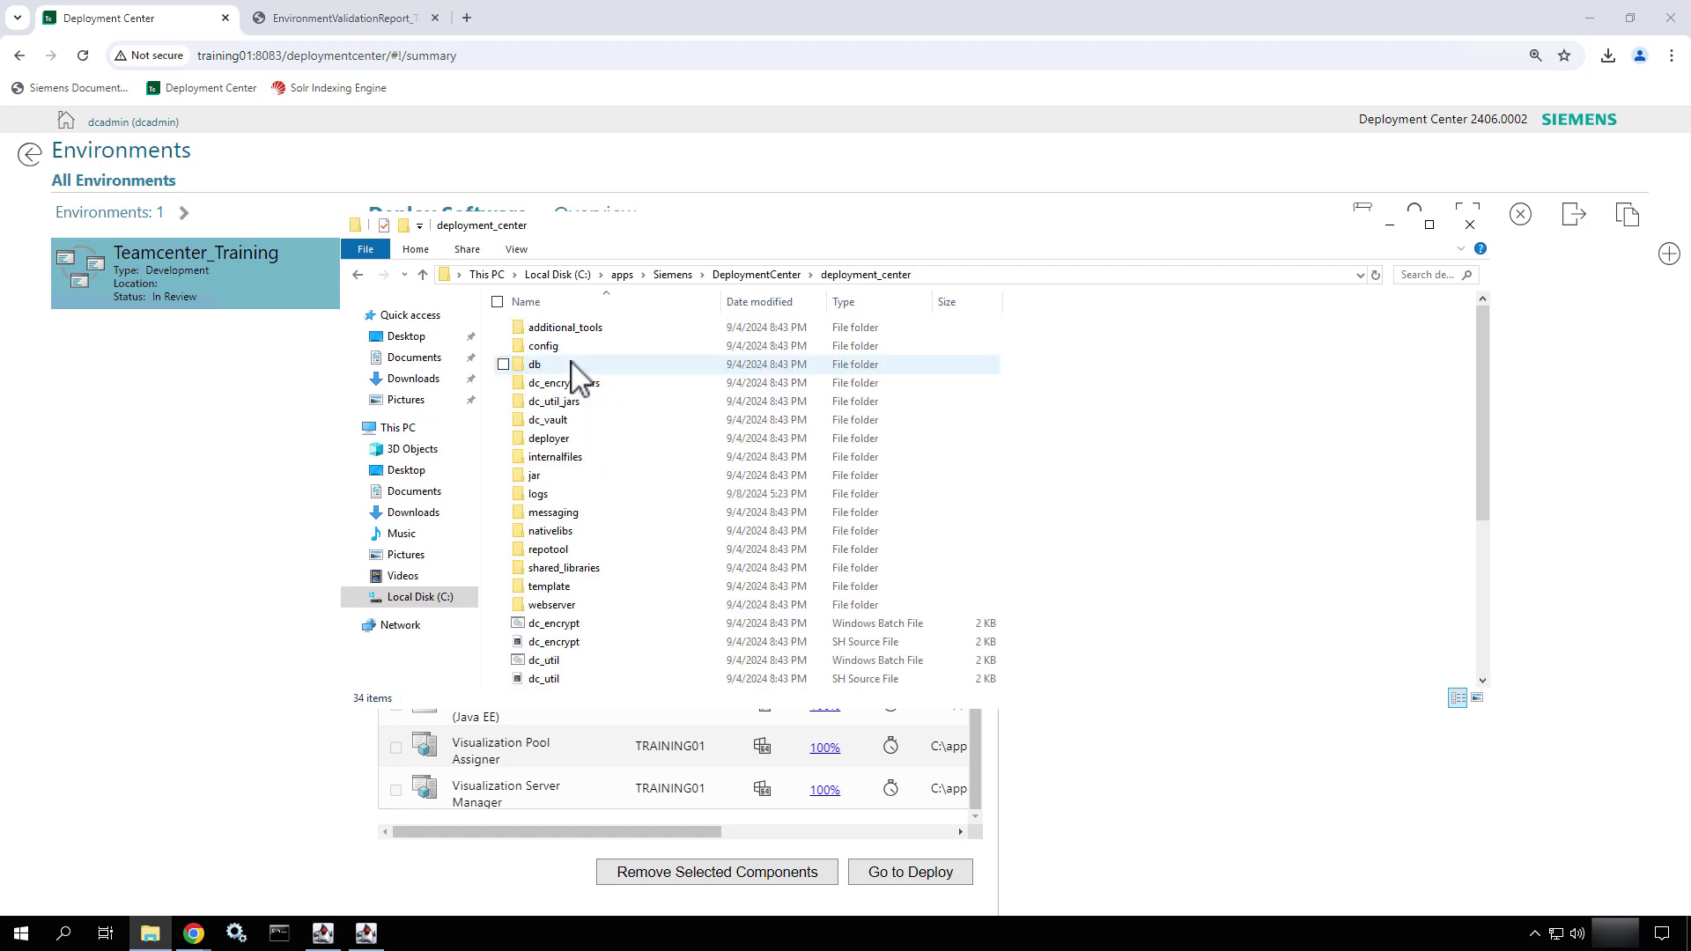
scroll(593, 528, "down", 5)
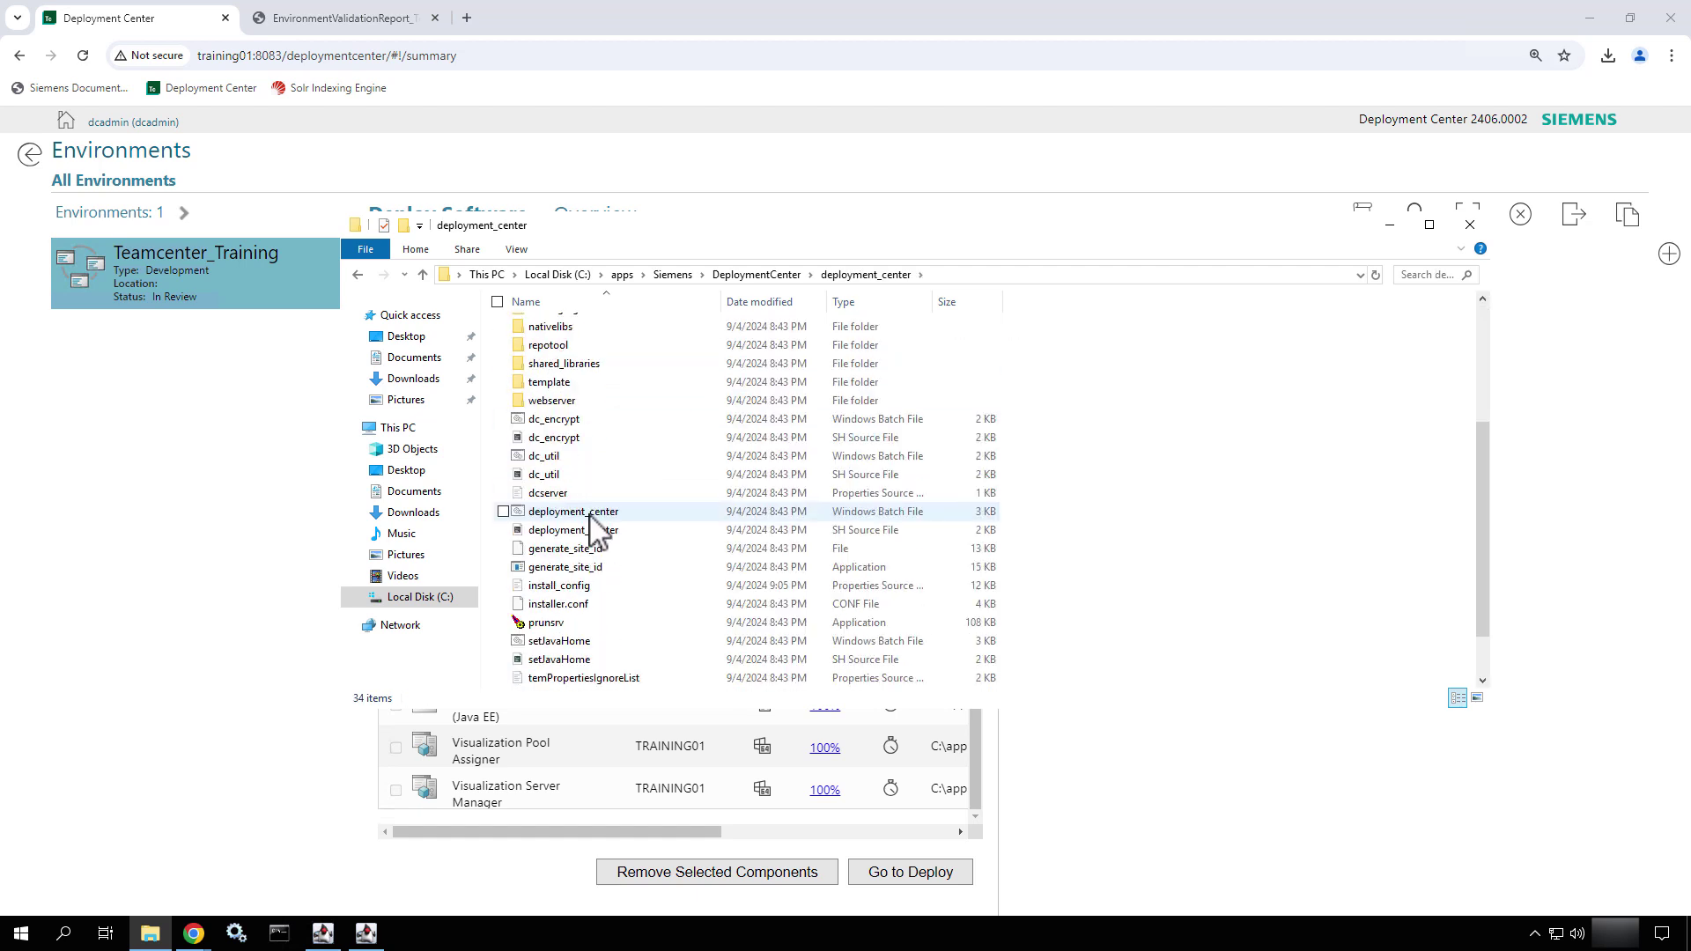
scroll(593, 528, "up", 4)
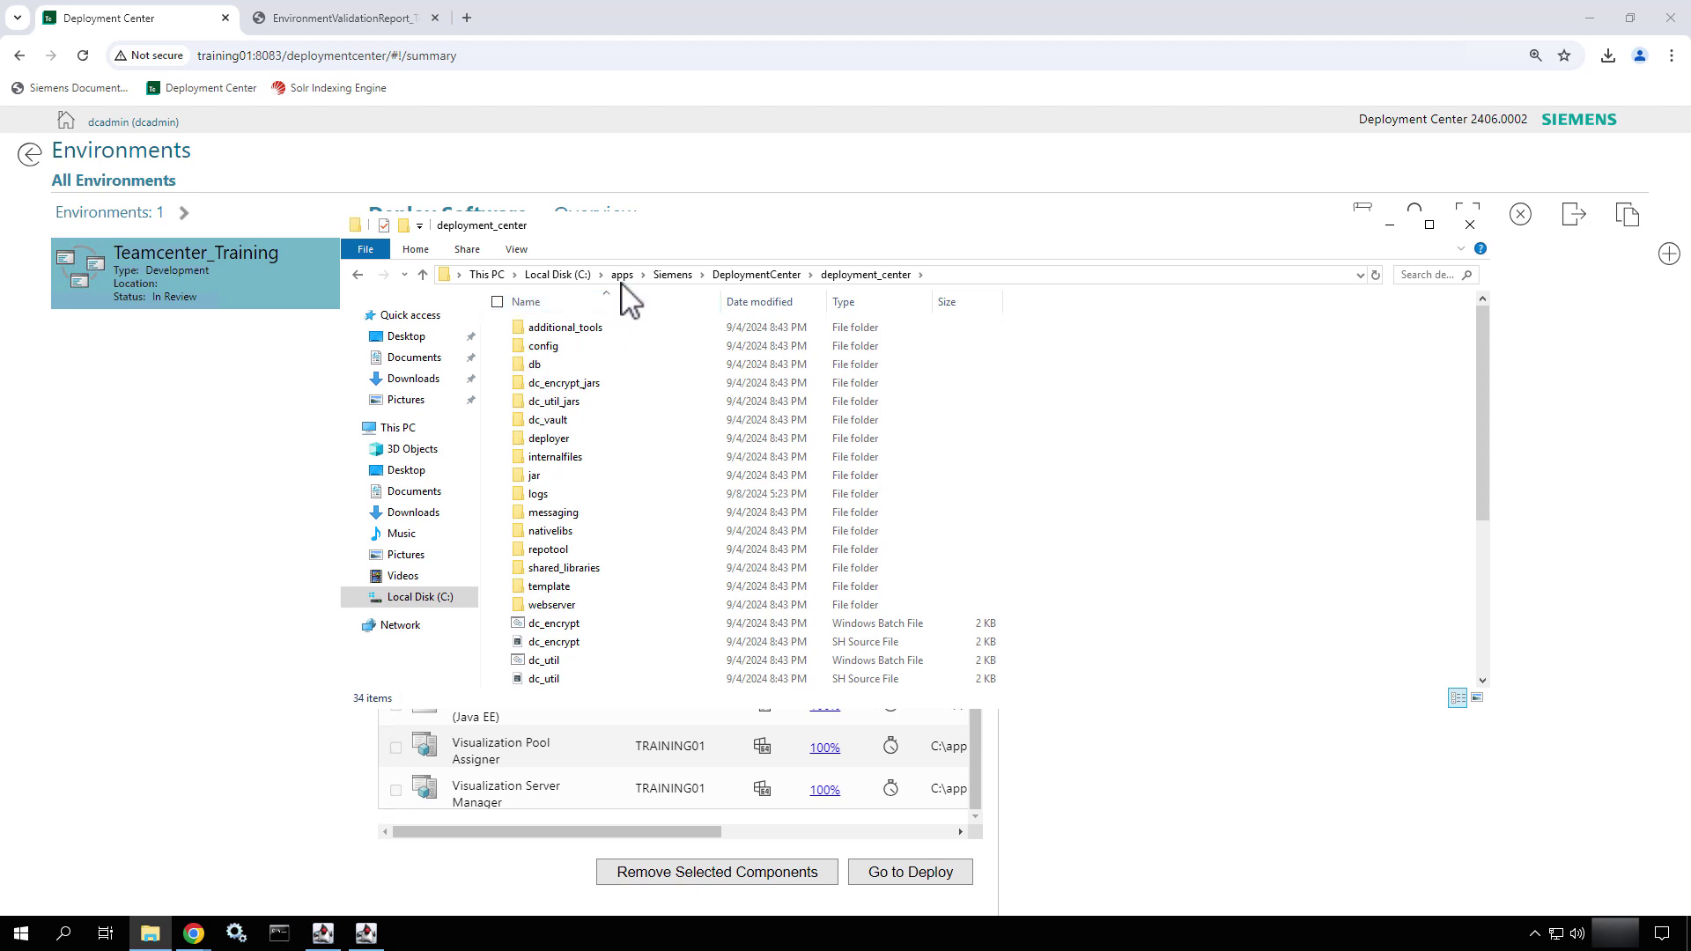
left_click(755, 276)
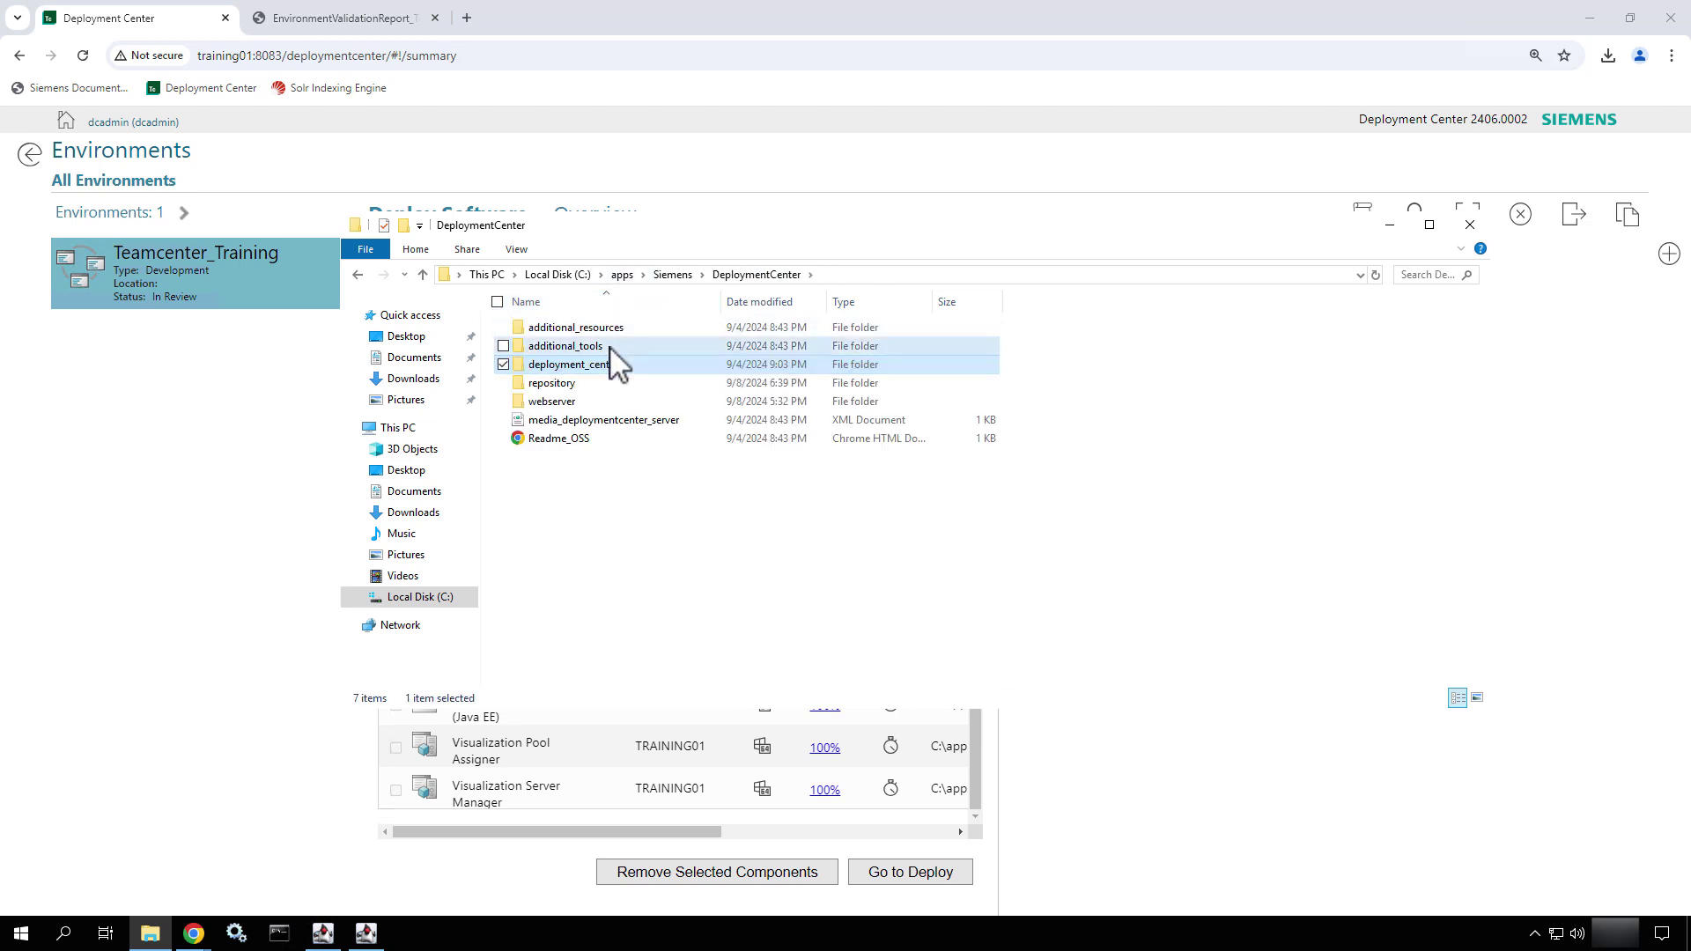
double_click(609, 347)
double_click(546, 347)
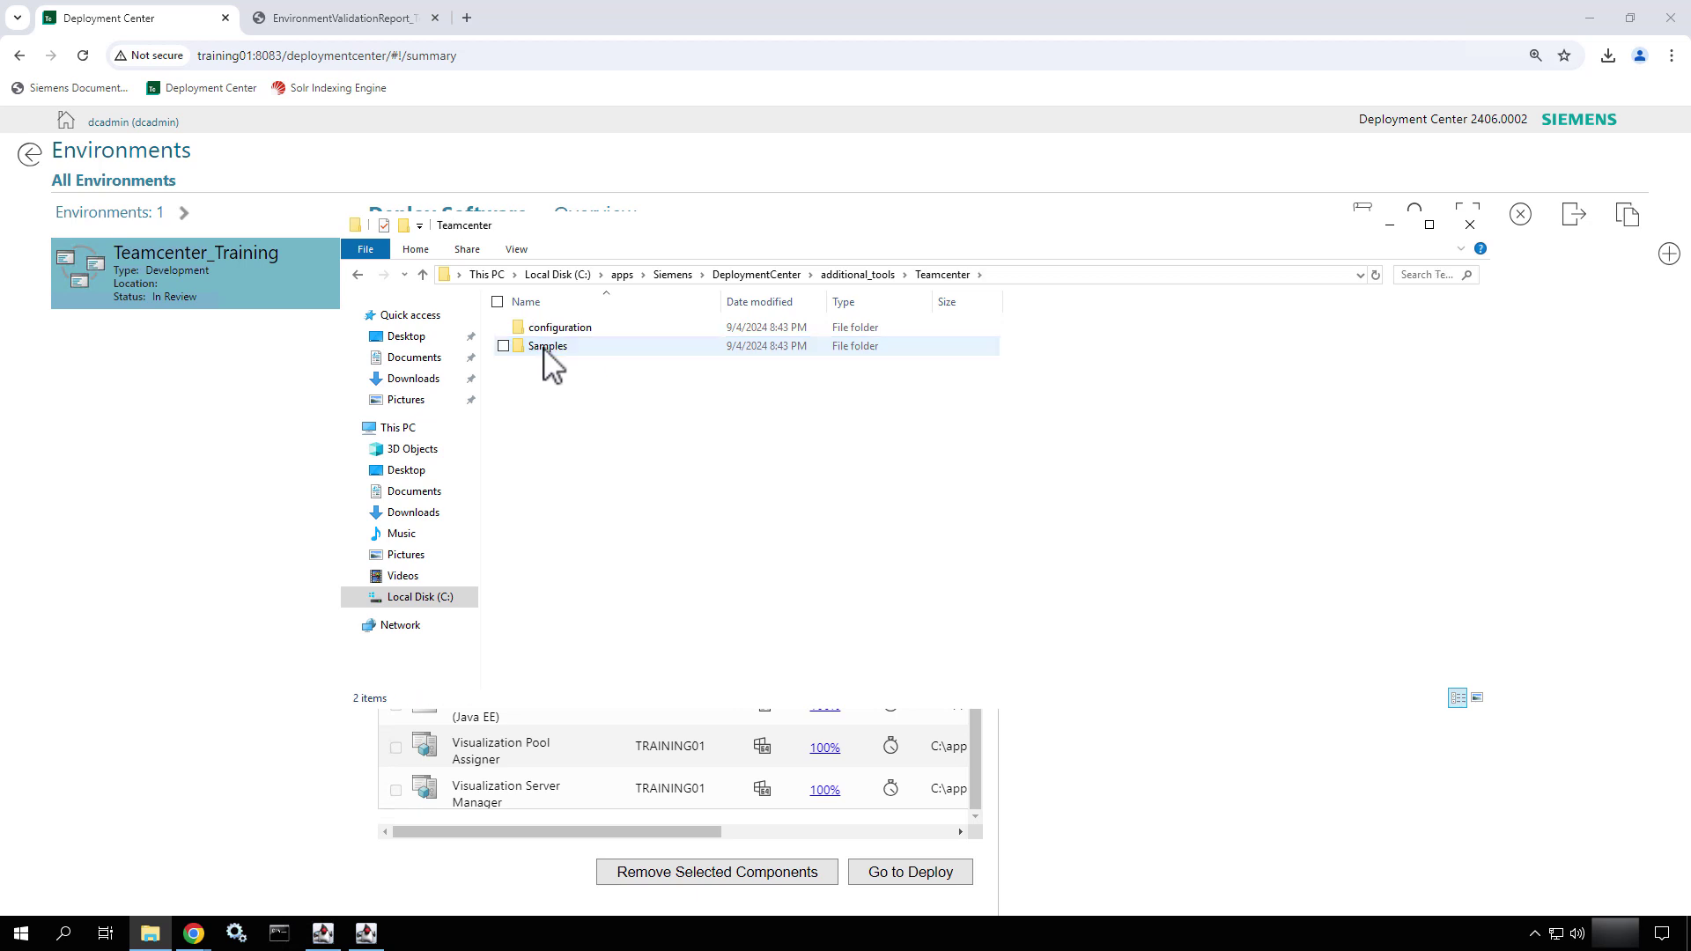
double_click(547, 331)
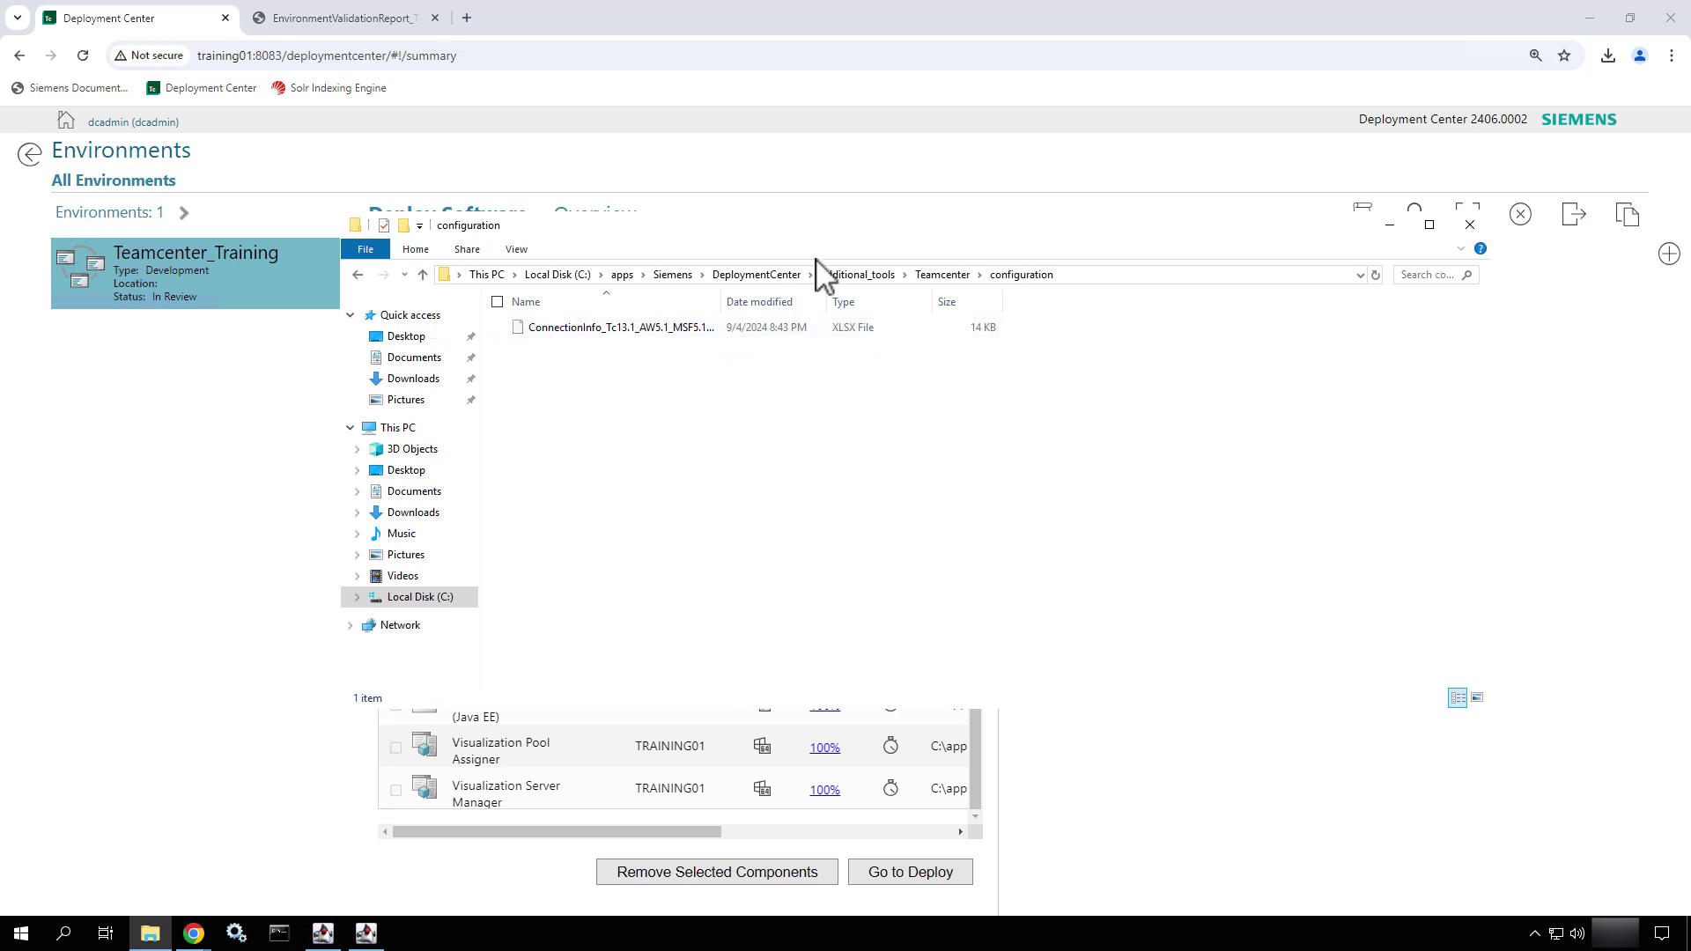
left_click(843, 276)
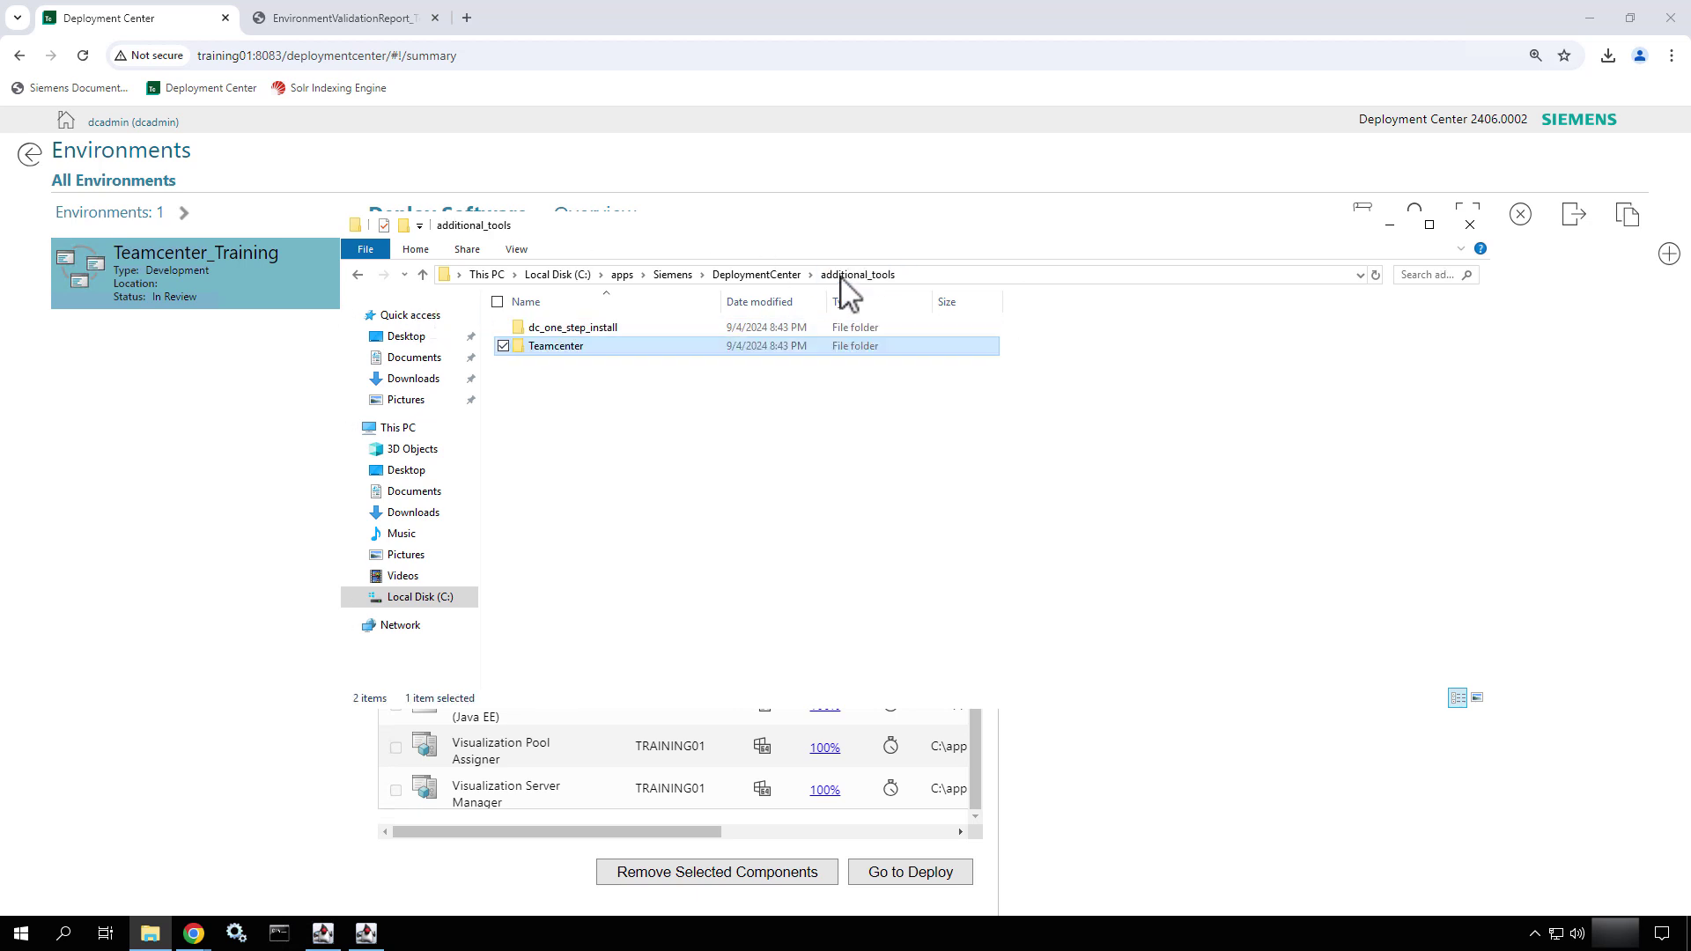
left_click(764, 274)
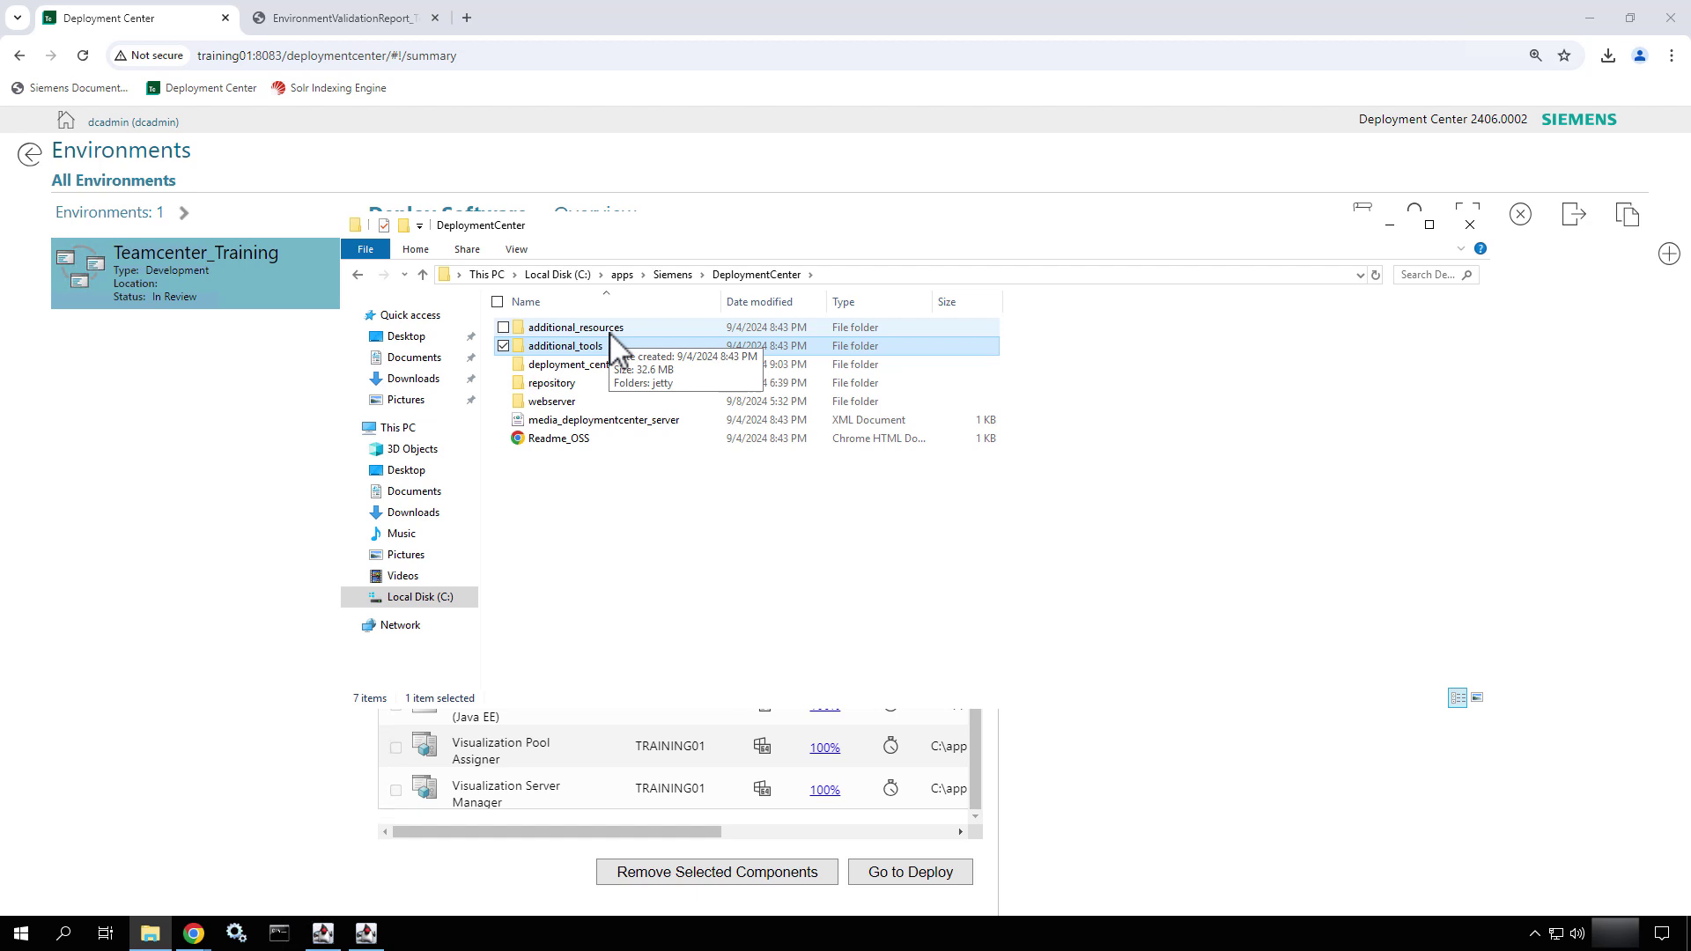
double_click(609, 331)
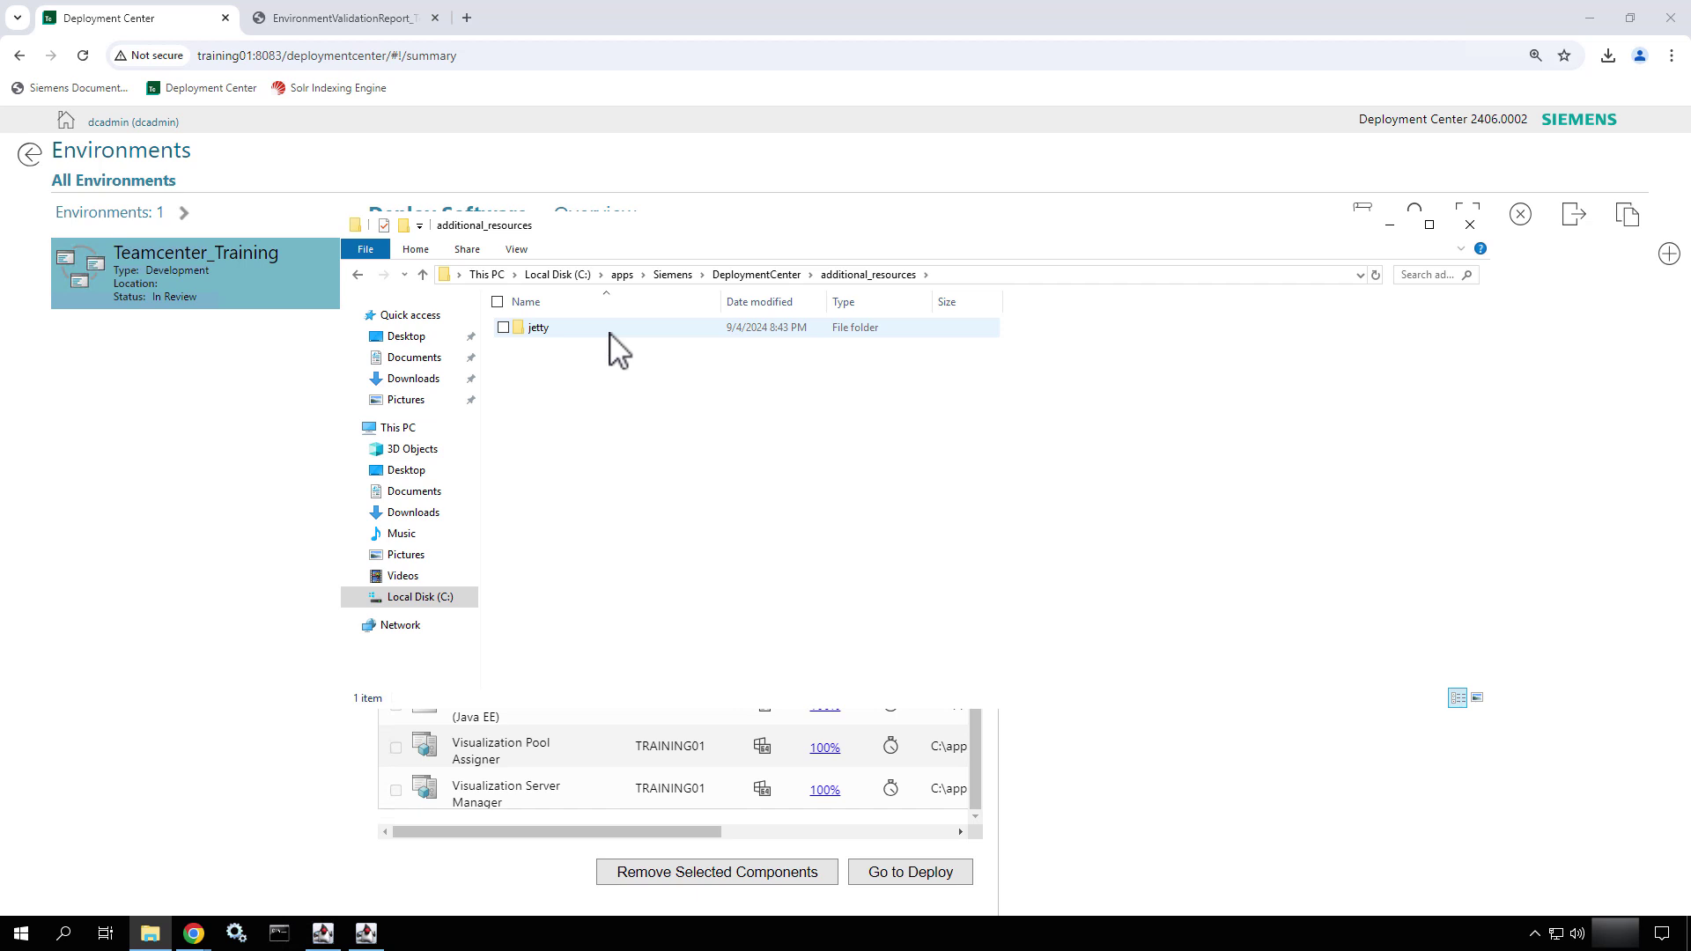
left_click(755, 274)
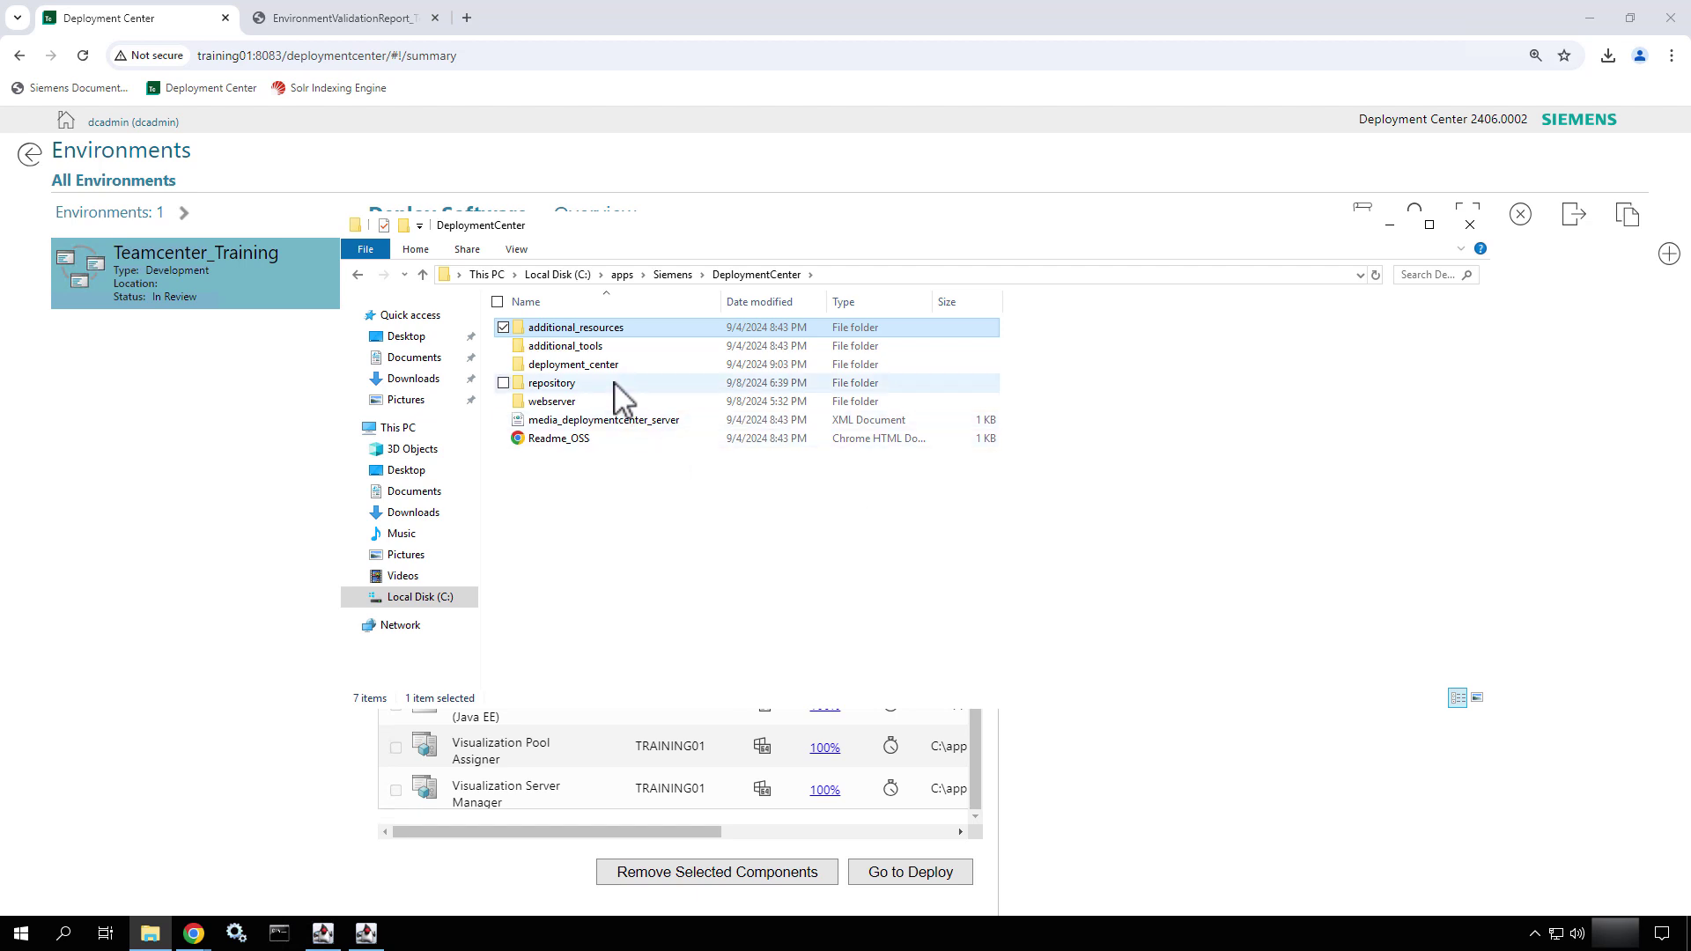
- Peek into repository, then open webserver's additional_tools folder
key("r")
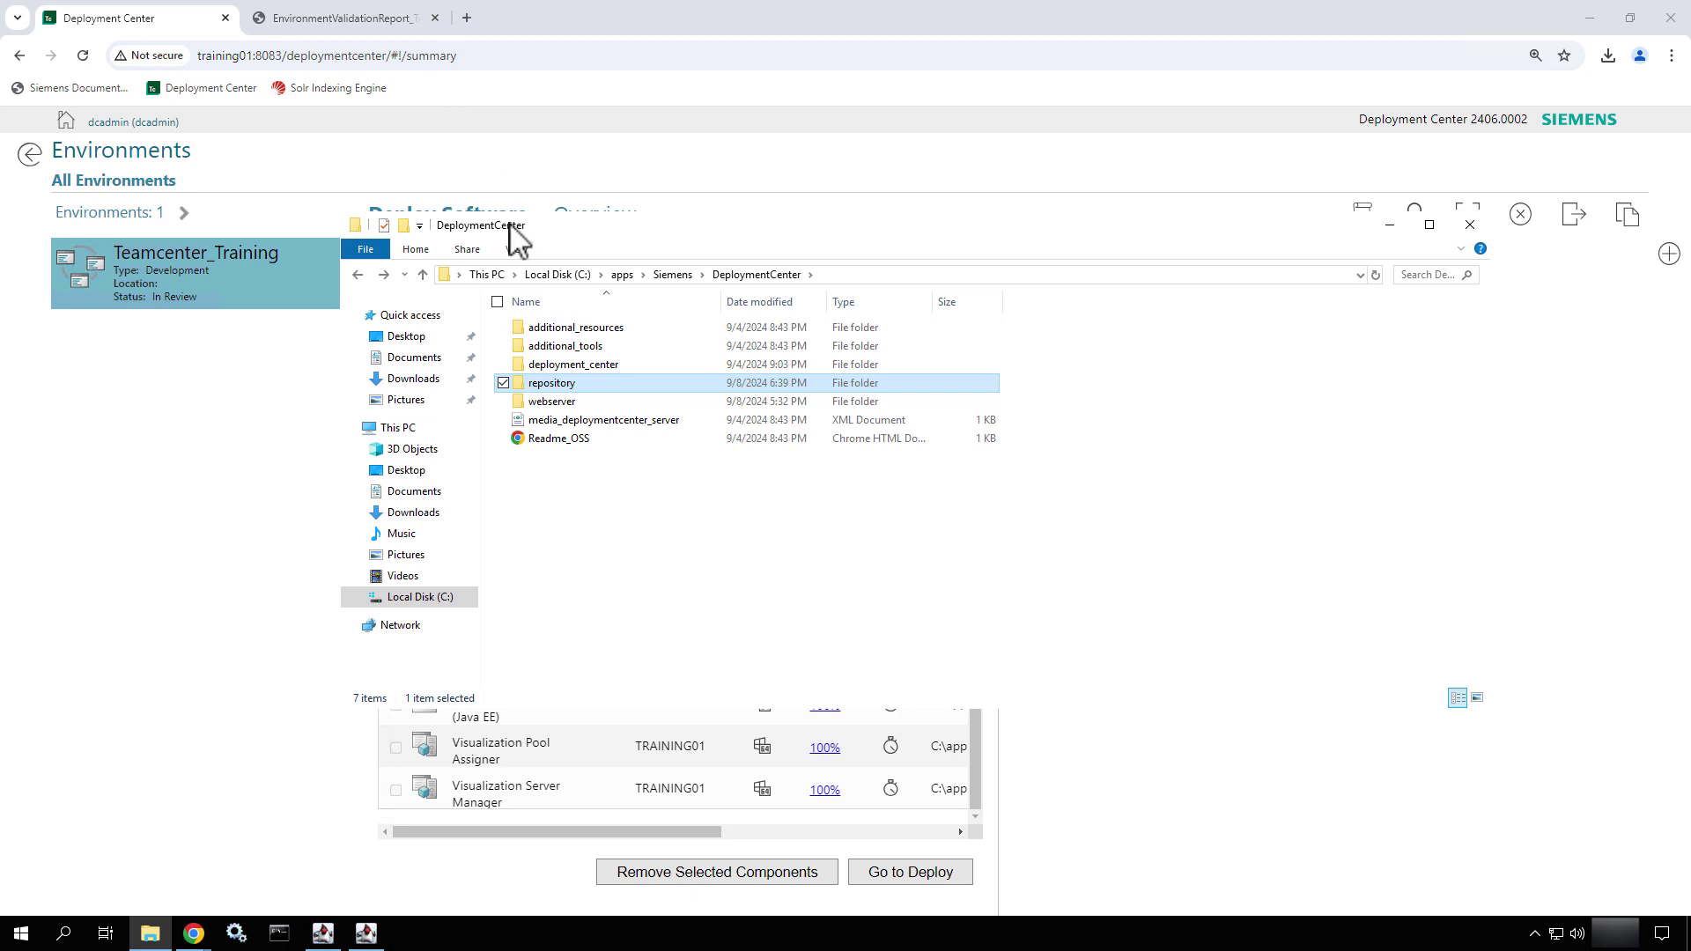
key("Return")
left_click(761, 273)
double_click(547, 404)
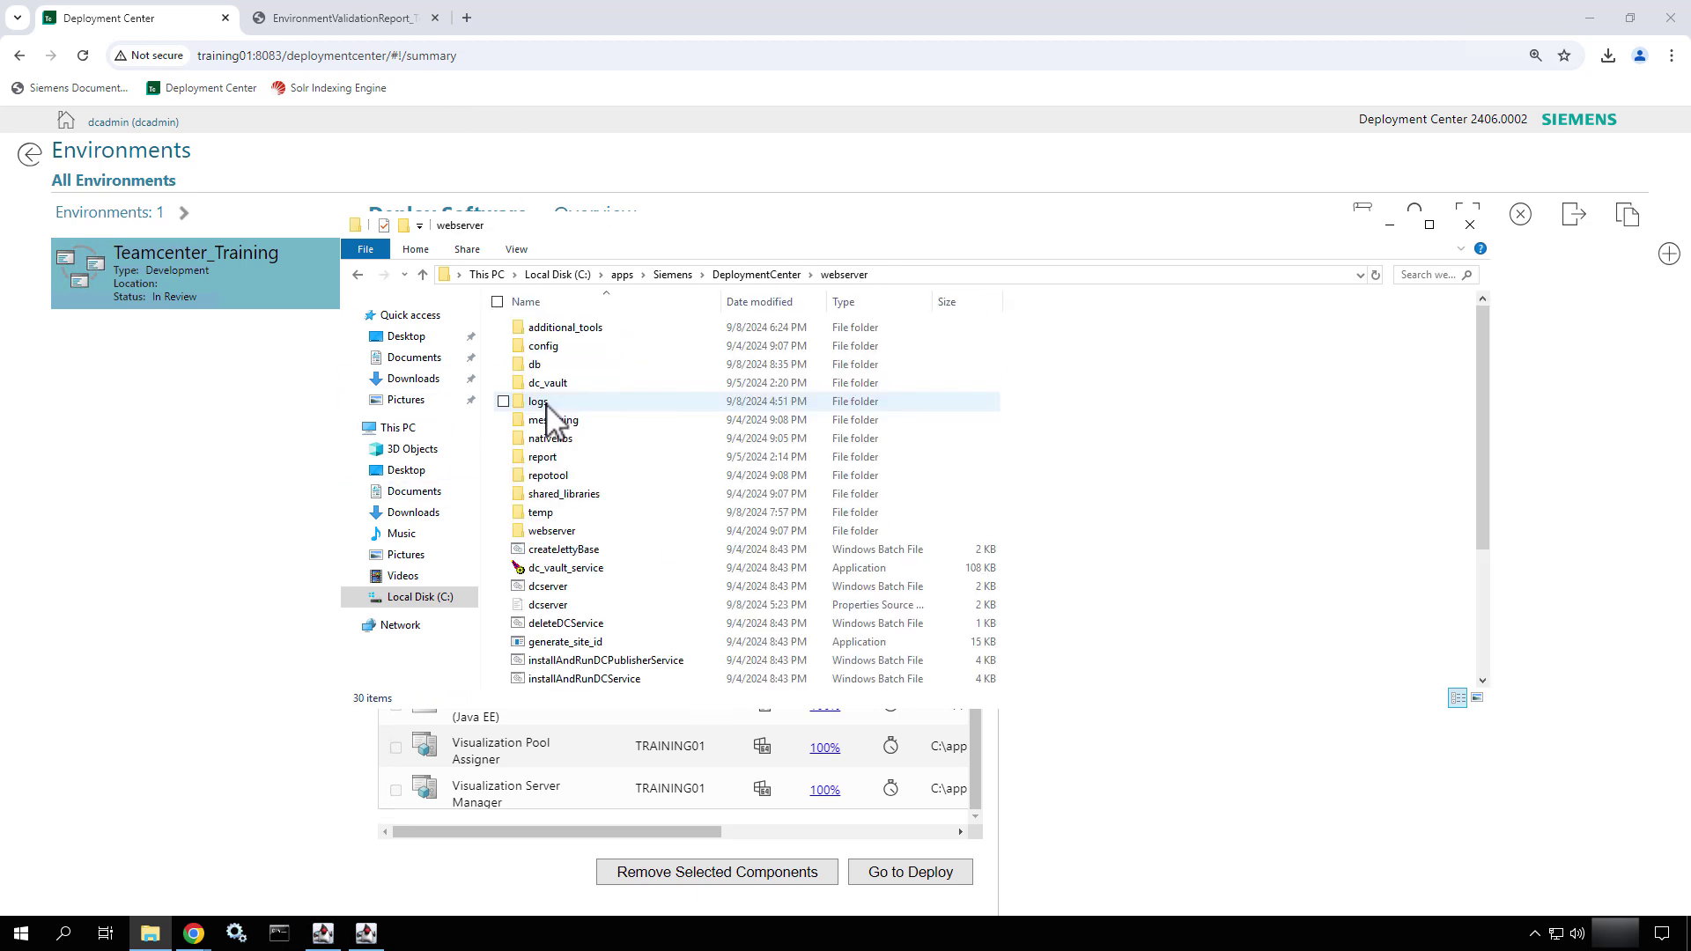
double_click(576, 328)
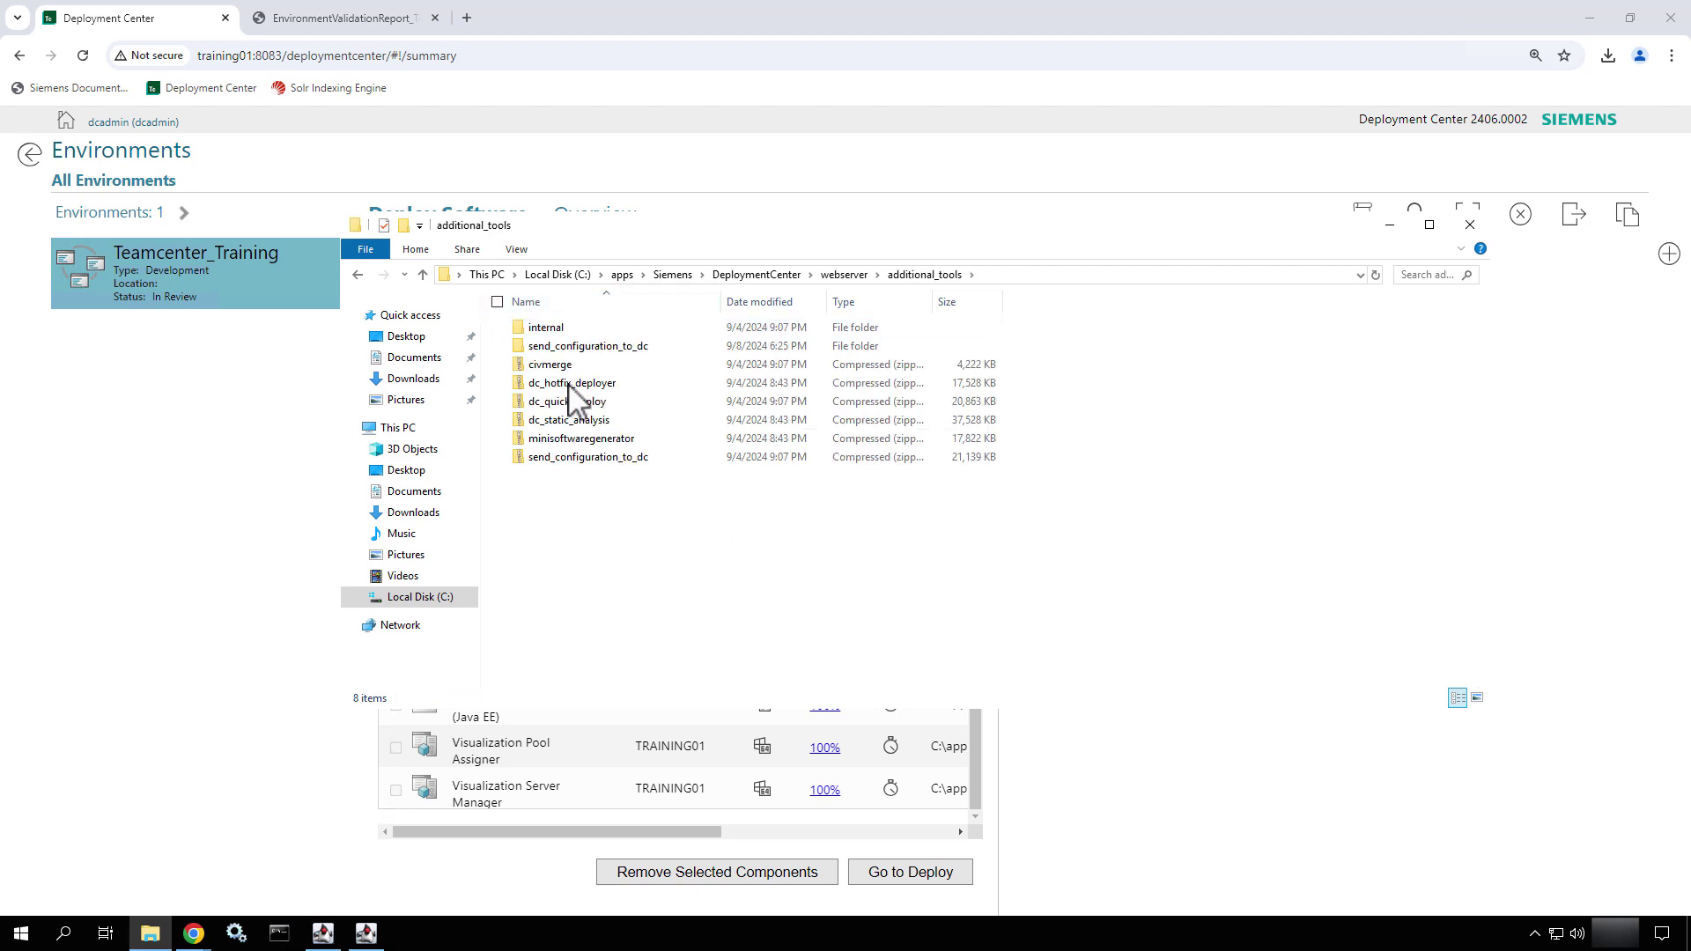
- Extract dc_quick_deploy.zip and copy the extracted dc_quick_deploy folder's path
left_click(581, 404)
right_click(581, 403)
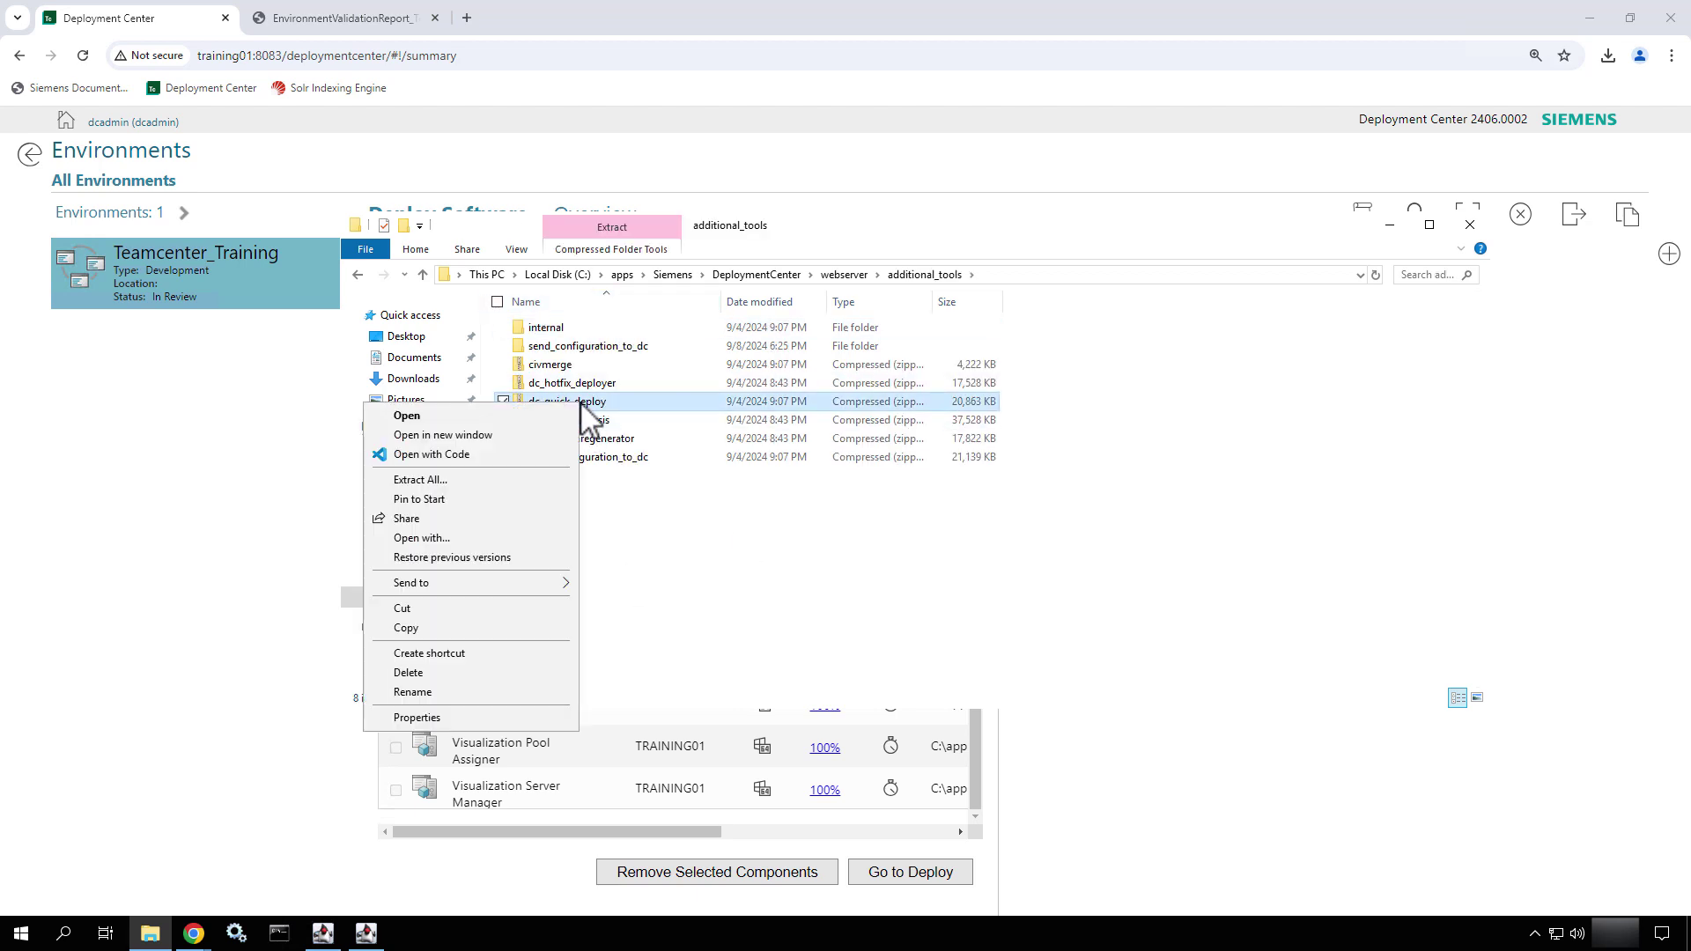
left_click(522, 483)
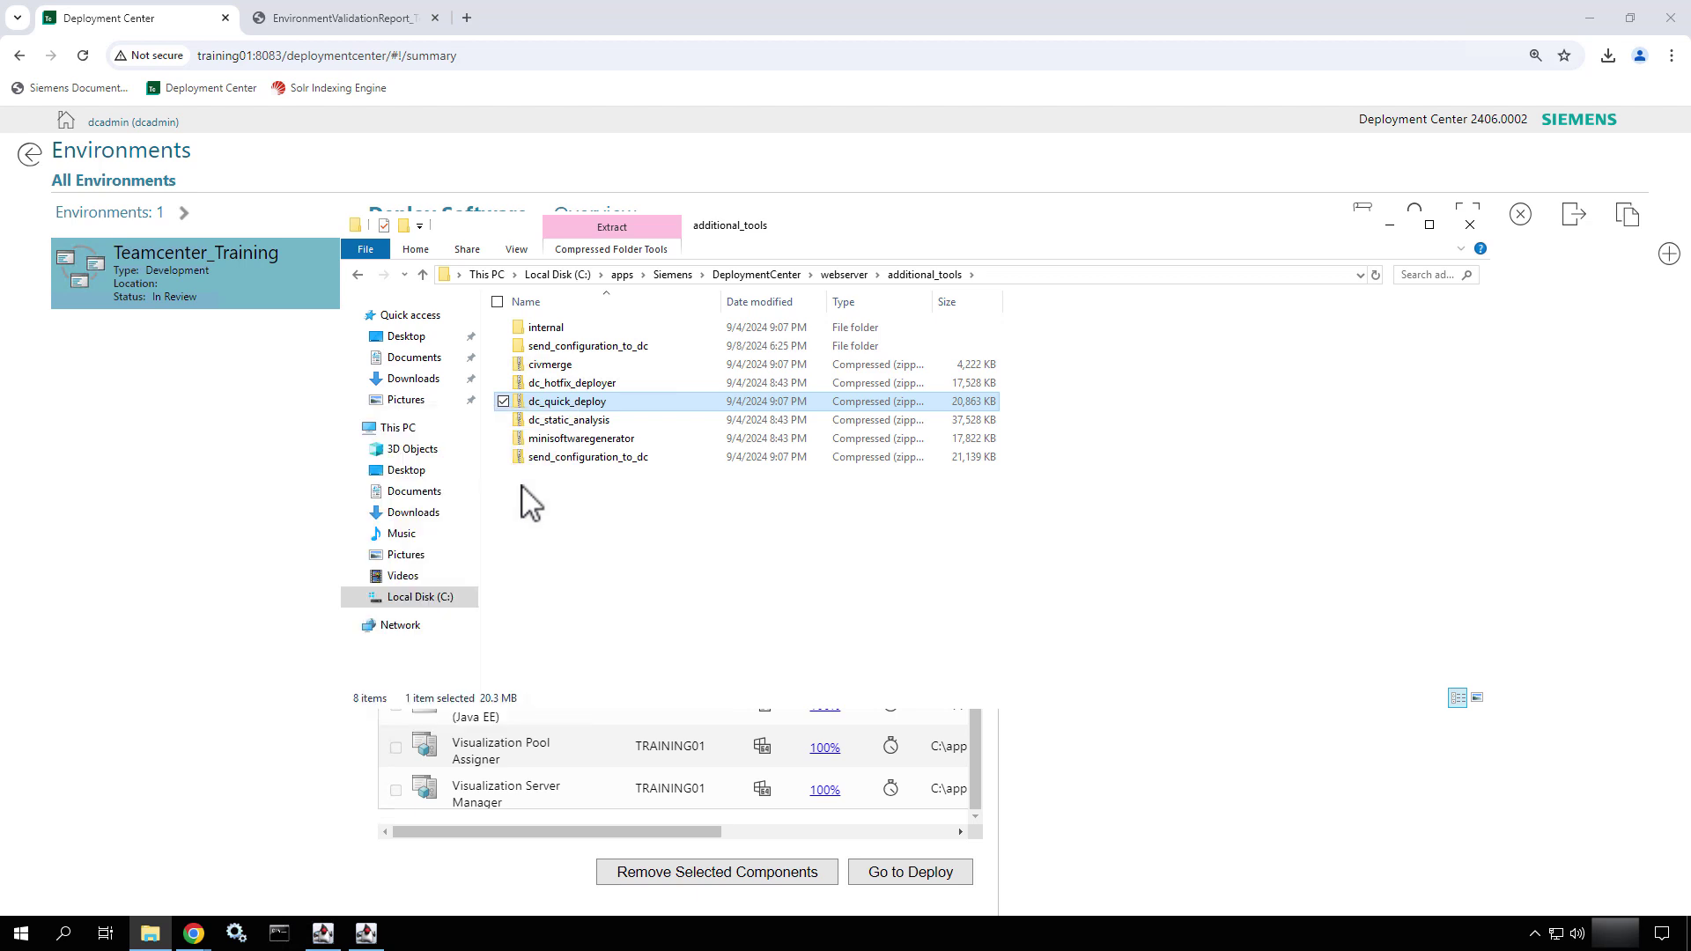
left_click(1006, 640)
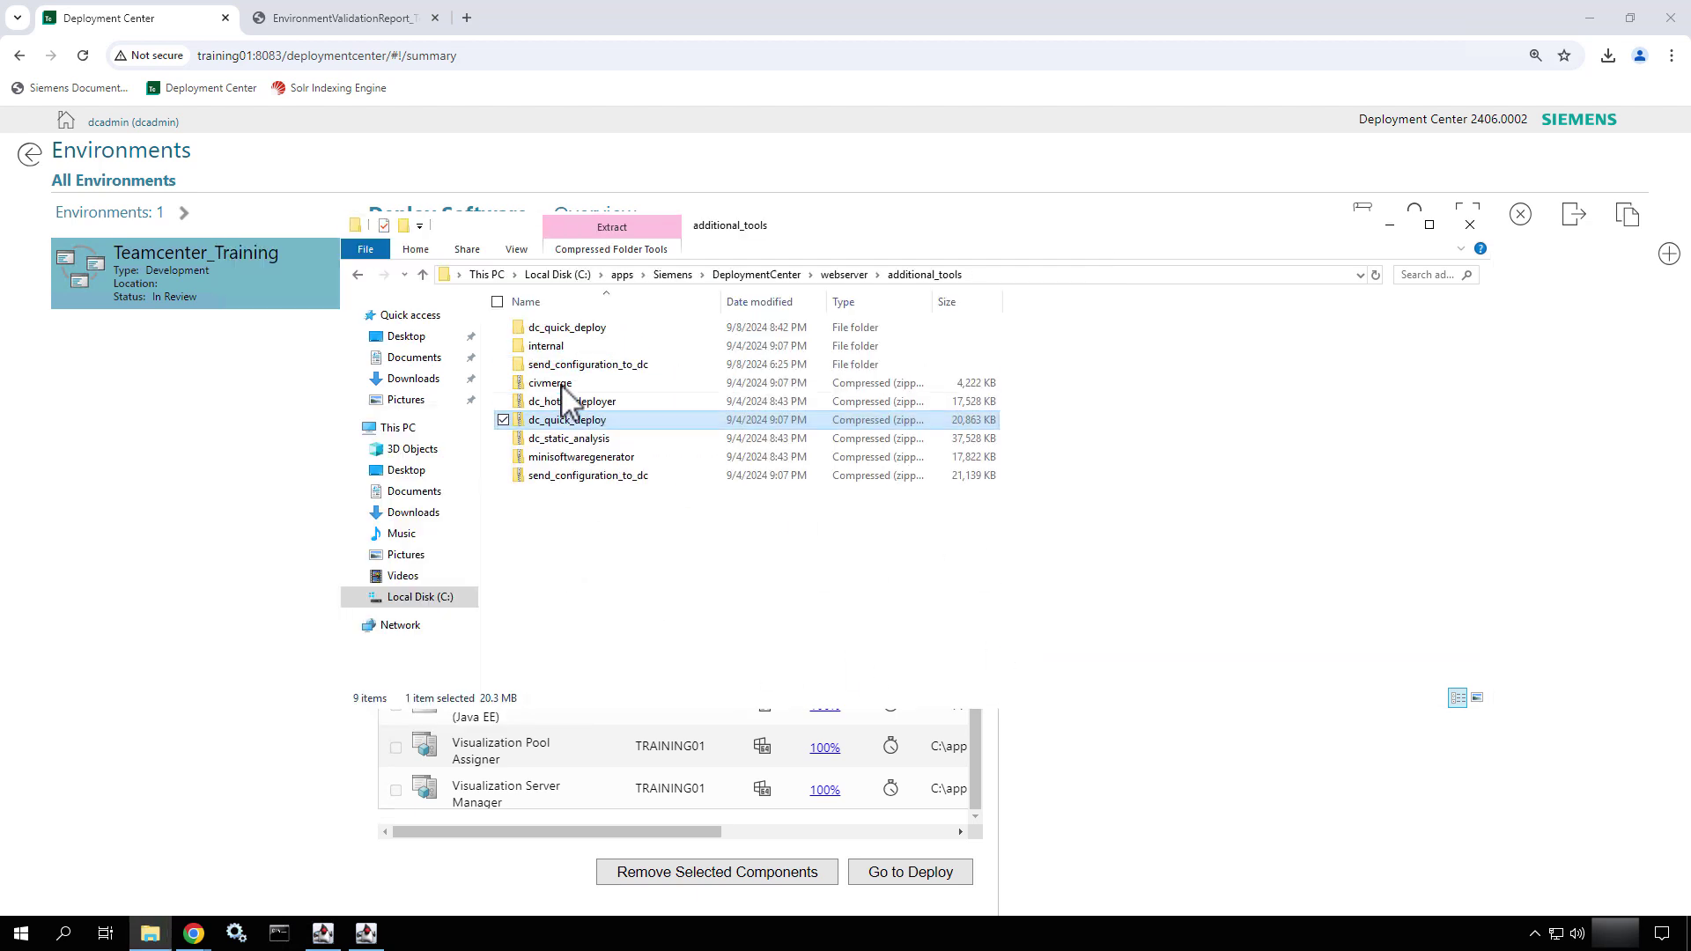
double_click(597, 330)
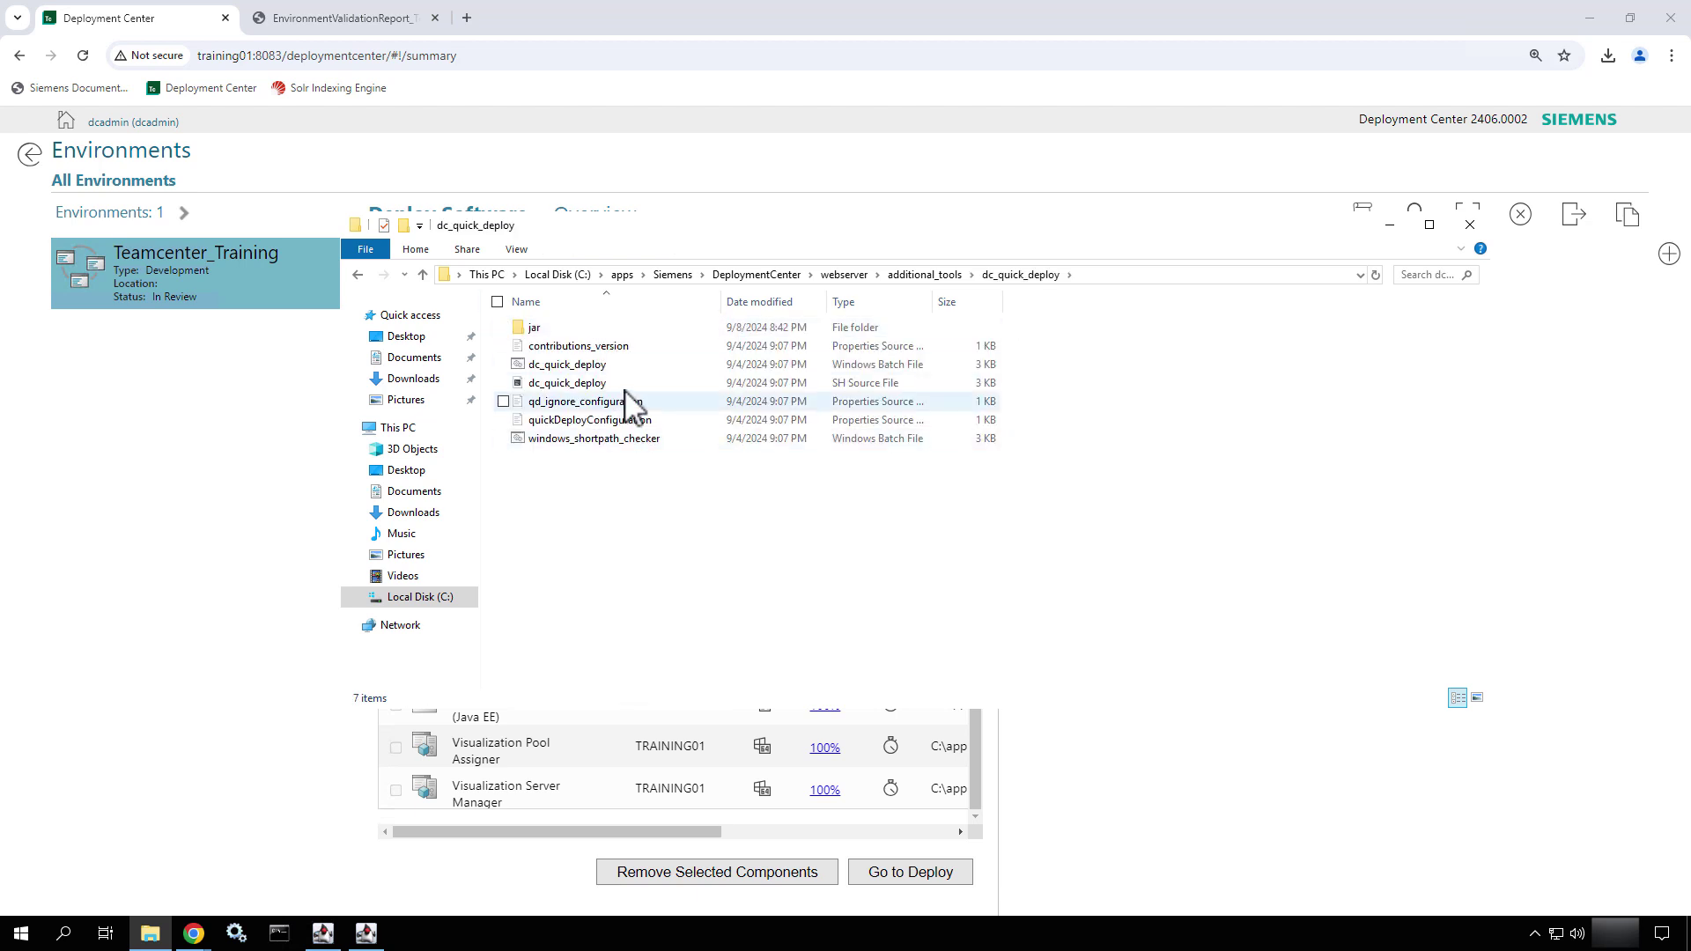
left_click(636, 365)
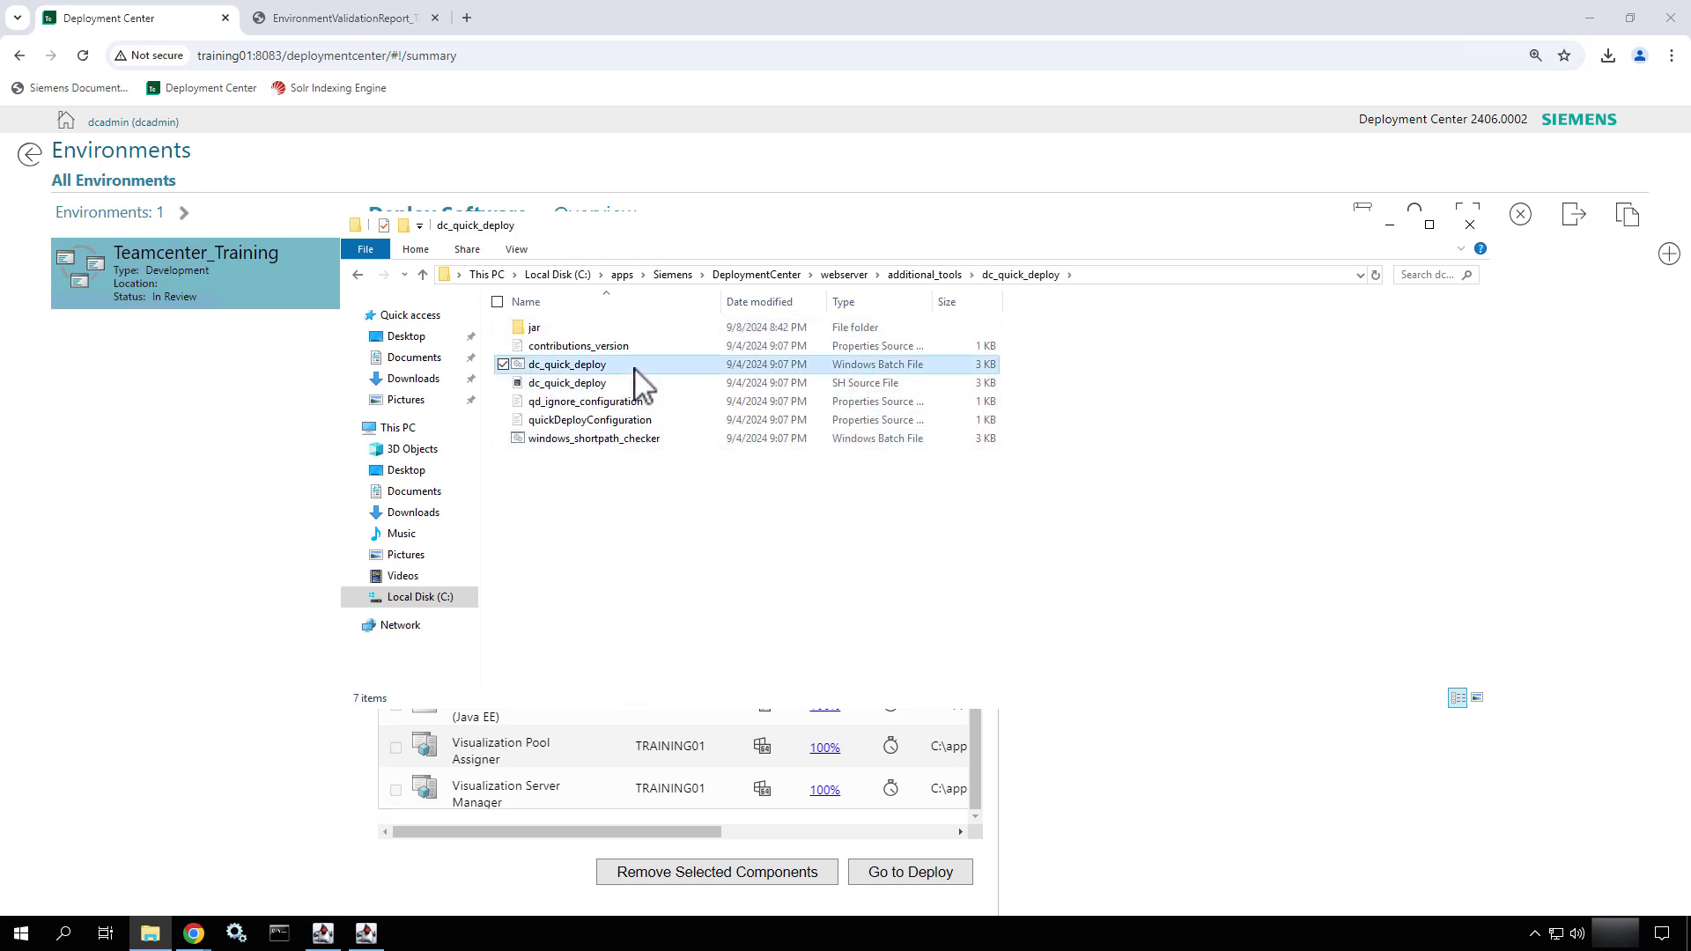
left_click(1110, 276)
key("ctrl+c")
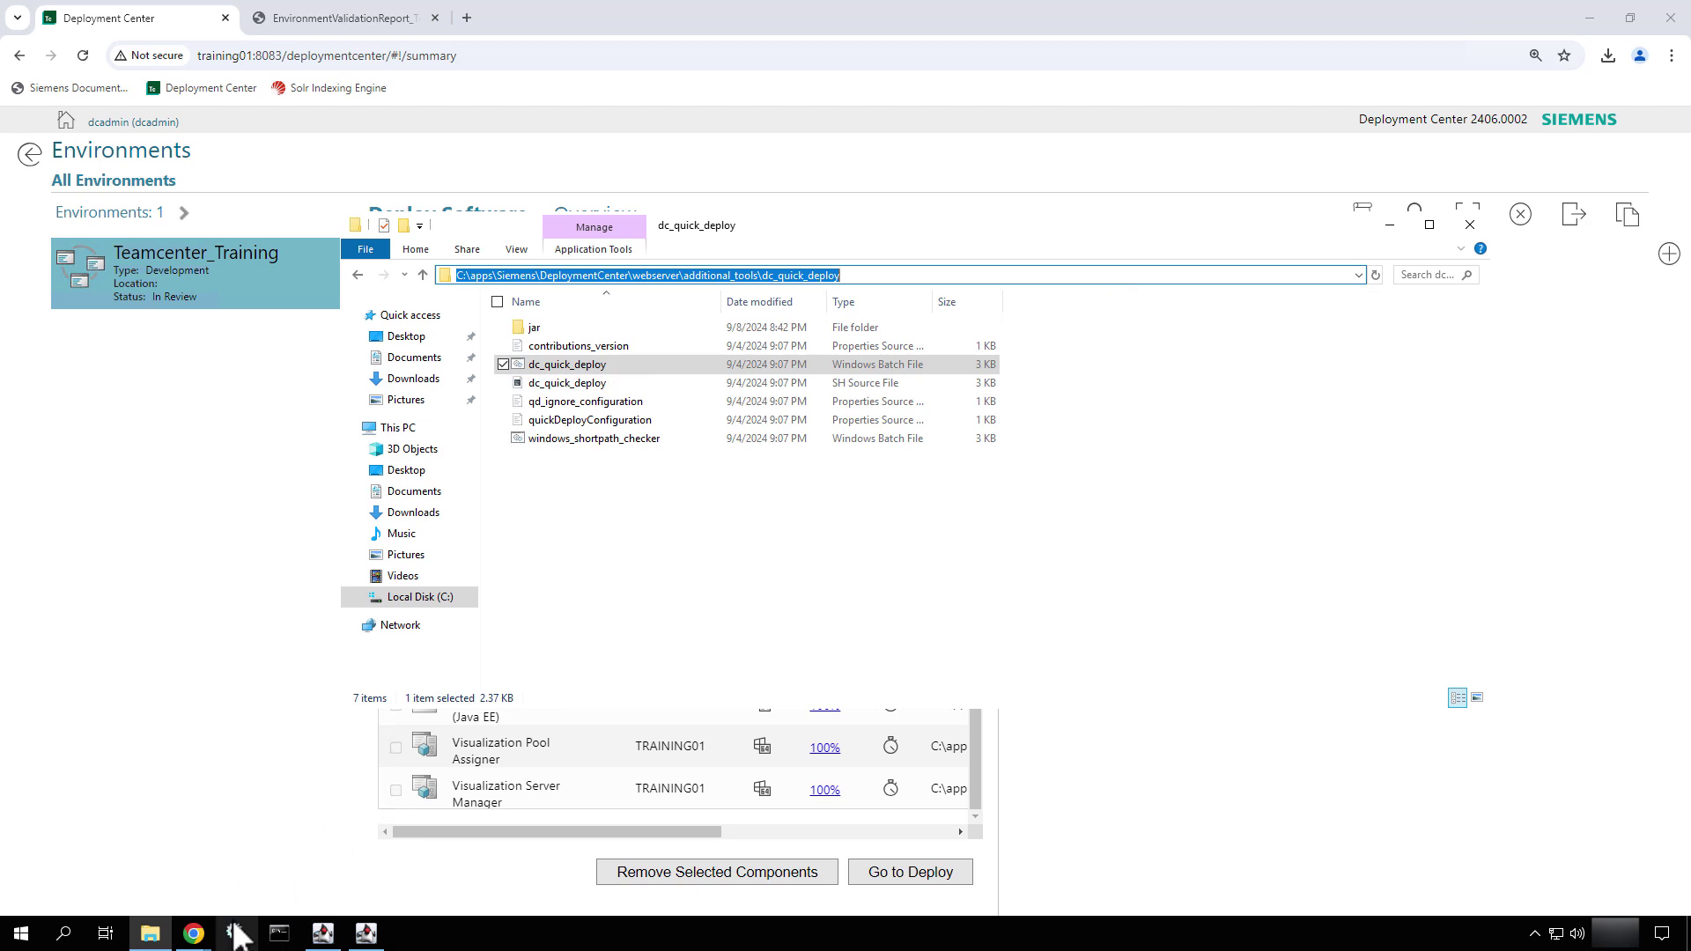
- In an administrator Command Prompt, cd to that folder and run dc_quick_deploy.bat -h
left_click(278, 933)
type("c")
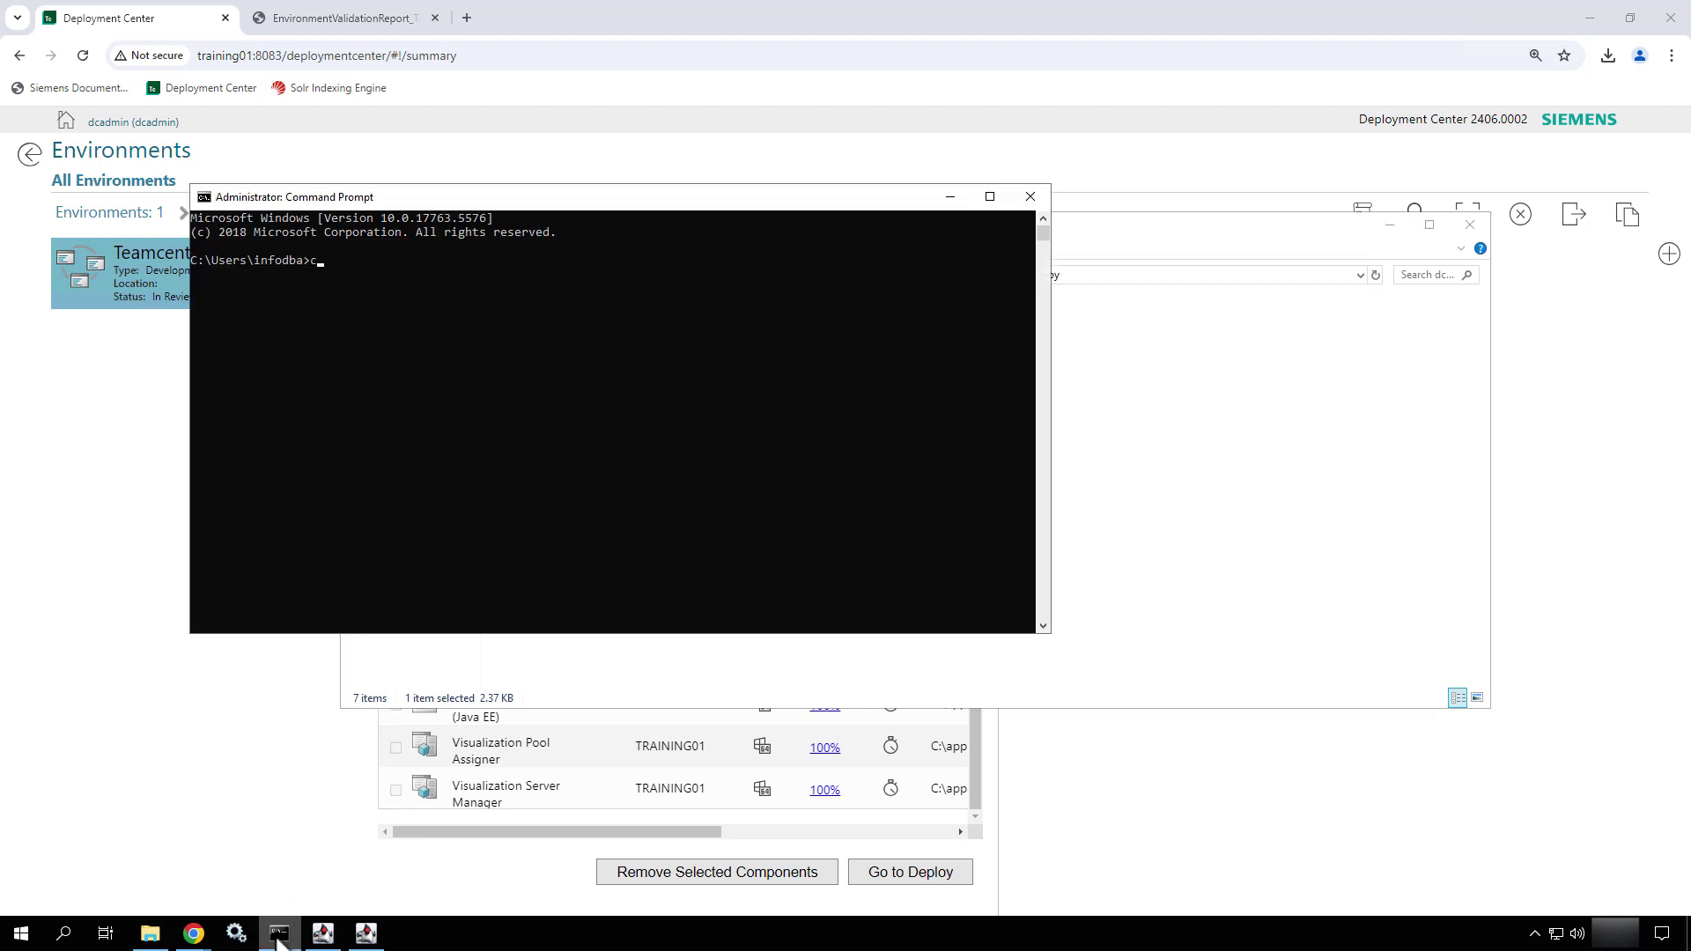
type("d")
key("ctrl+v")
key("Return")
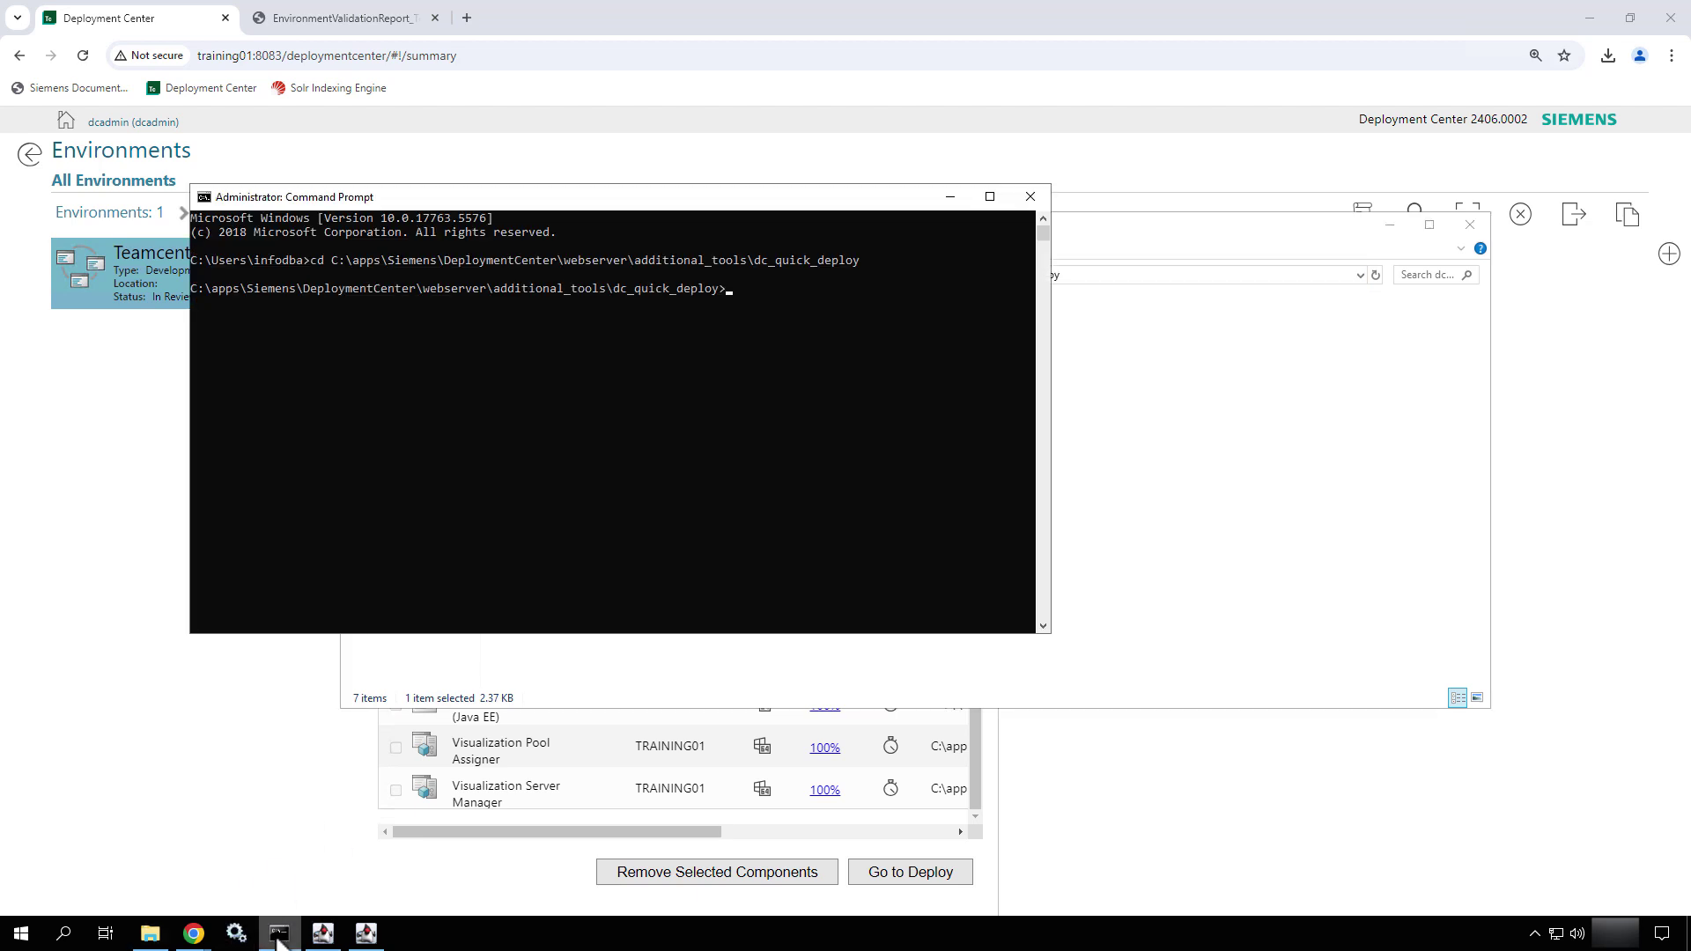
type("dc")
key("Tab")
type("-h")
key("Return")
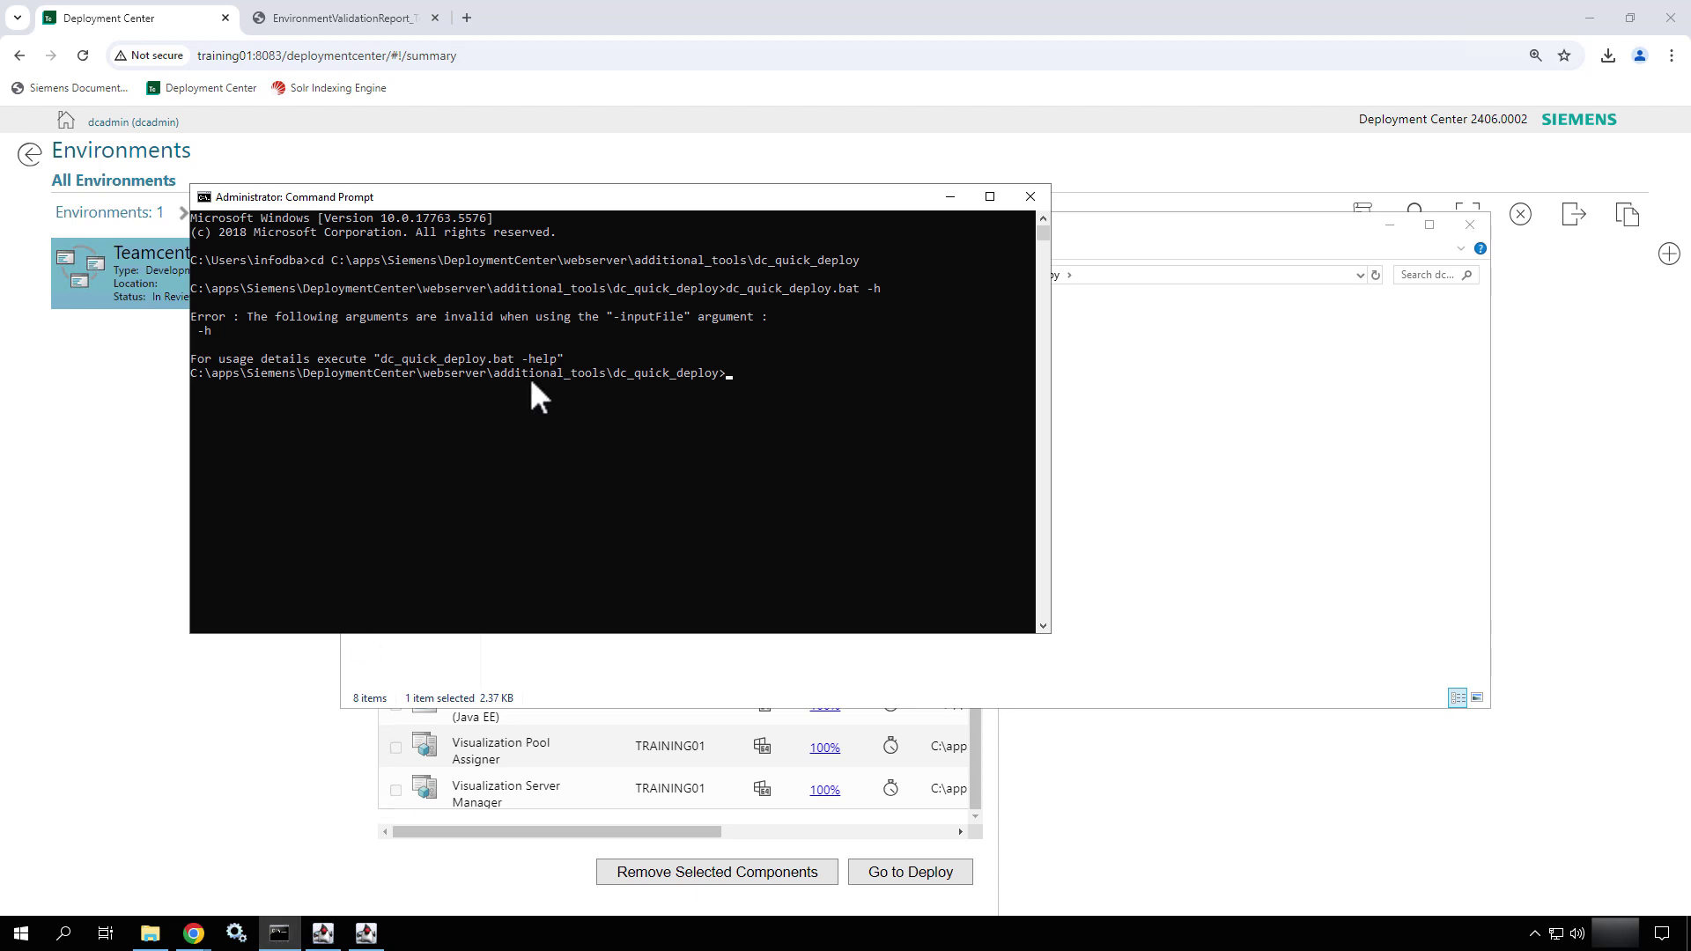
- Rerun the command as dc_quick_deploy.bat -help
key("Up")
type("elp")
key("Return")
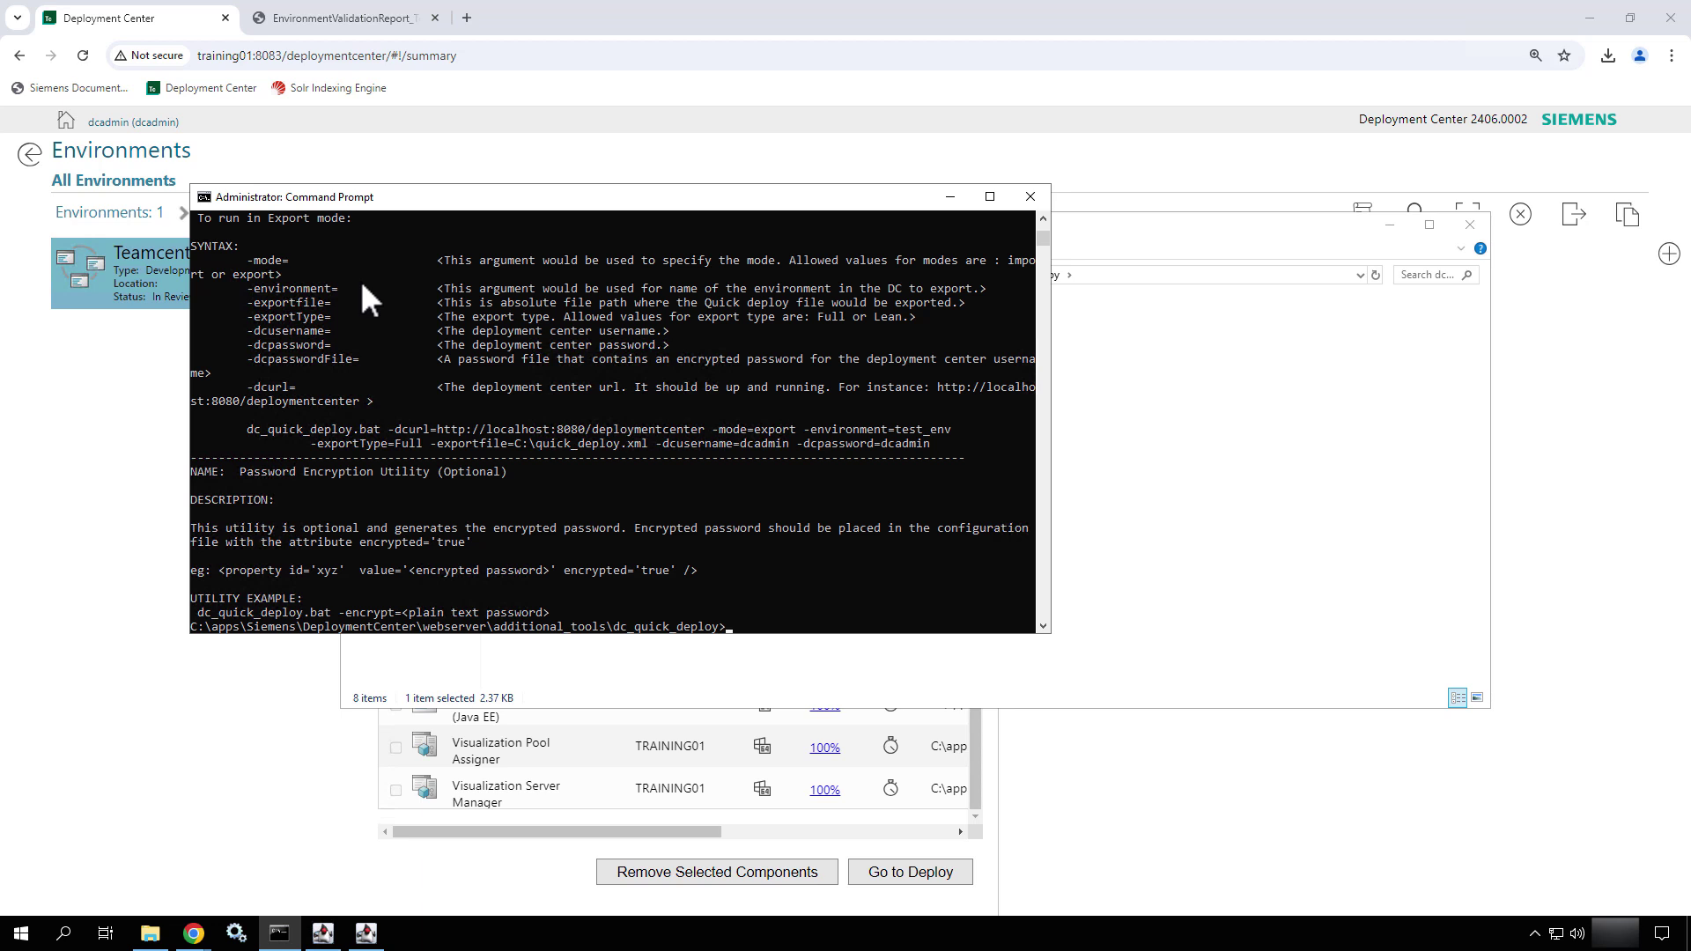
- Scroll the help output to the -create_snapshot, -delete_snapshot, -list_snapshot and -apply_snapshot descriptions
scroll(361, 280, "up", 5)
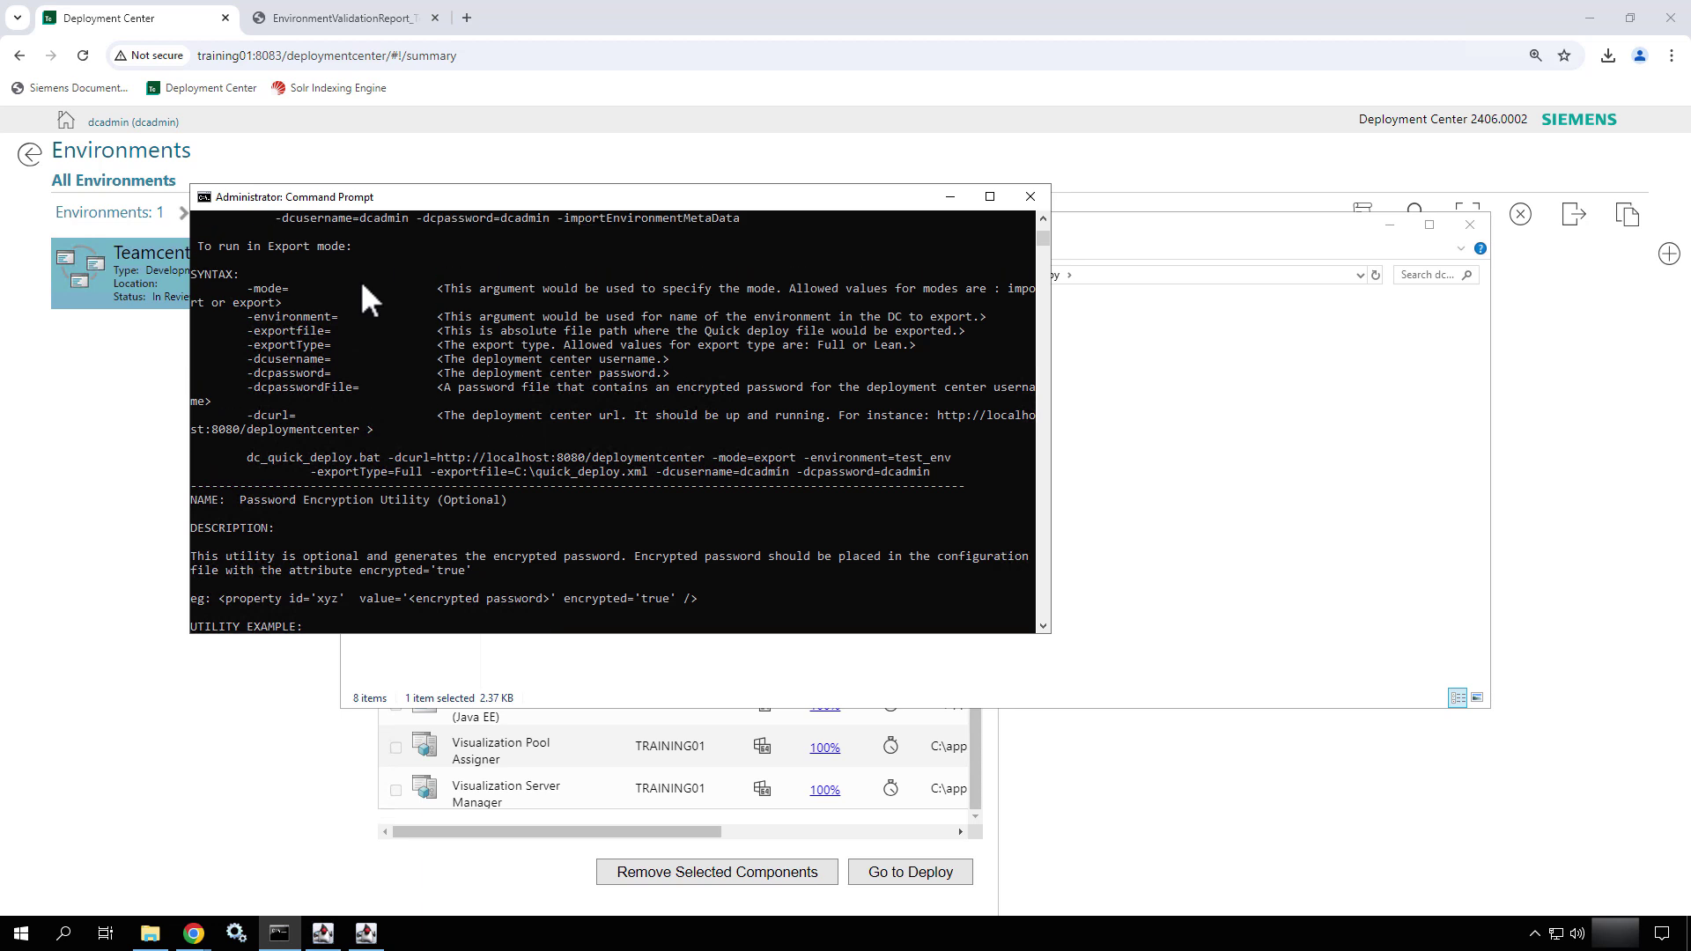
scroll(361, 280, "up", 3)
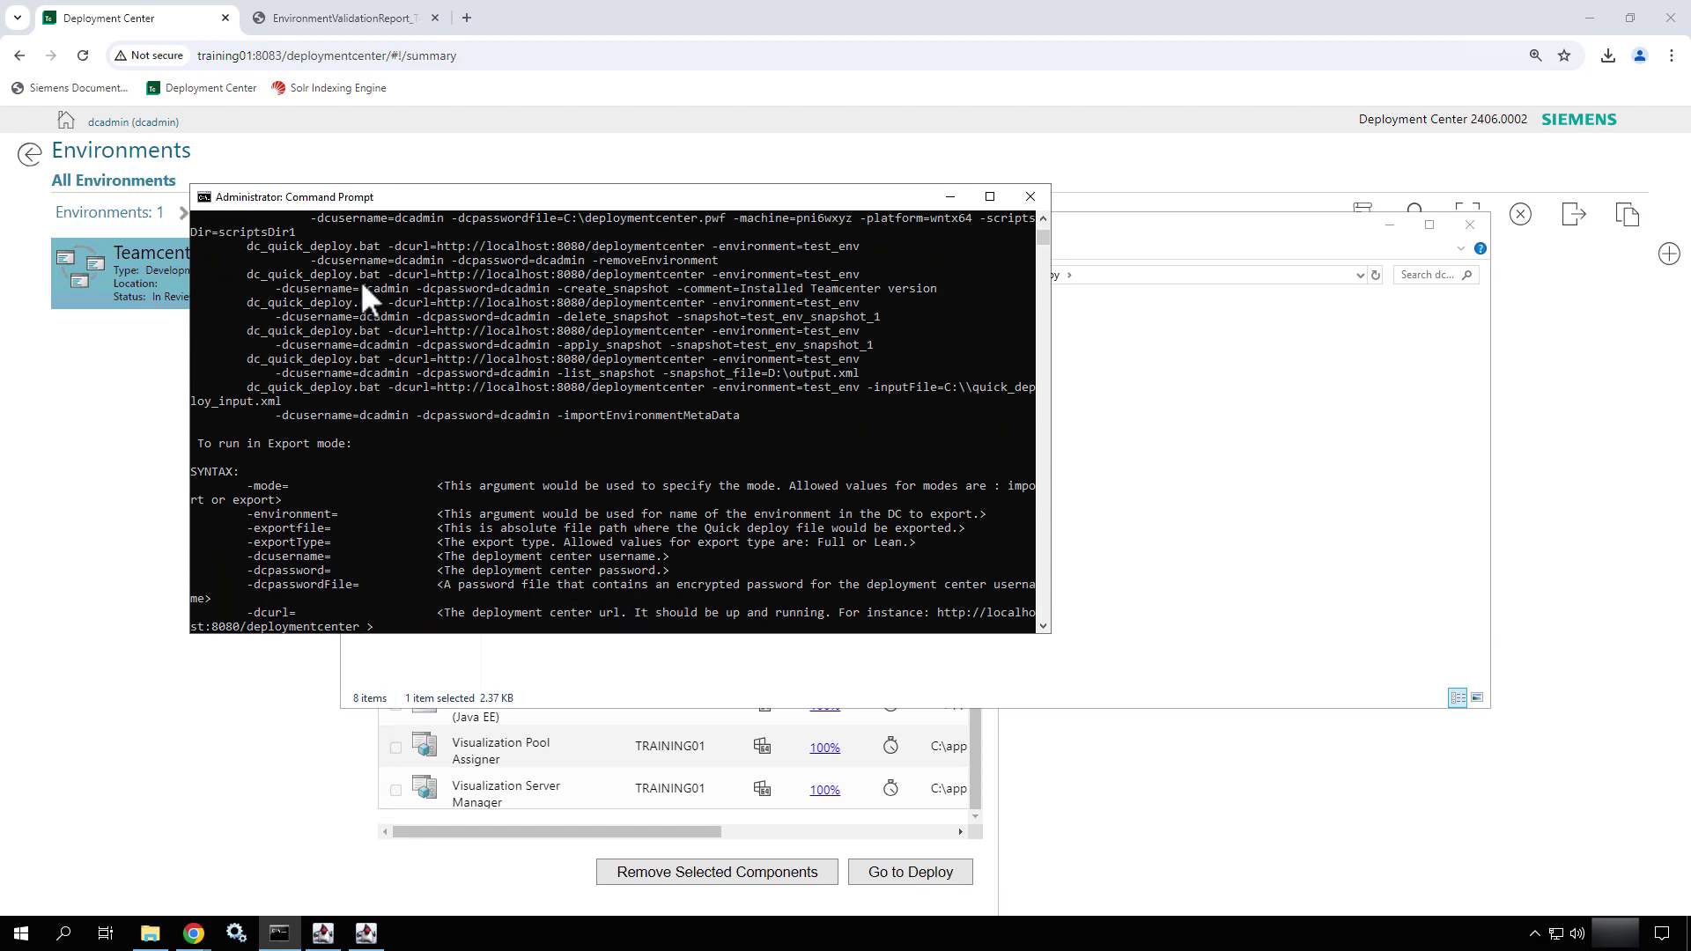
scroll(361, 280, "up", 1)
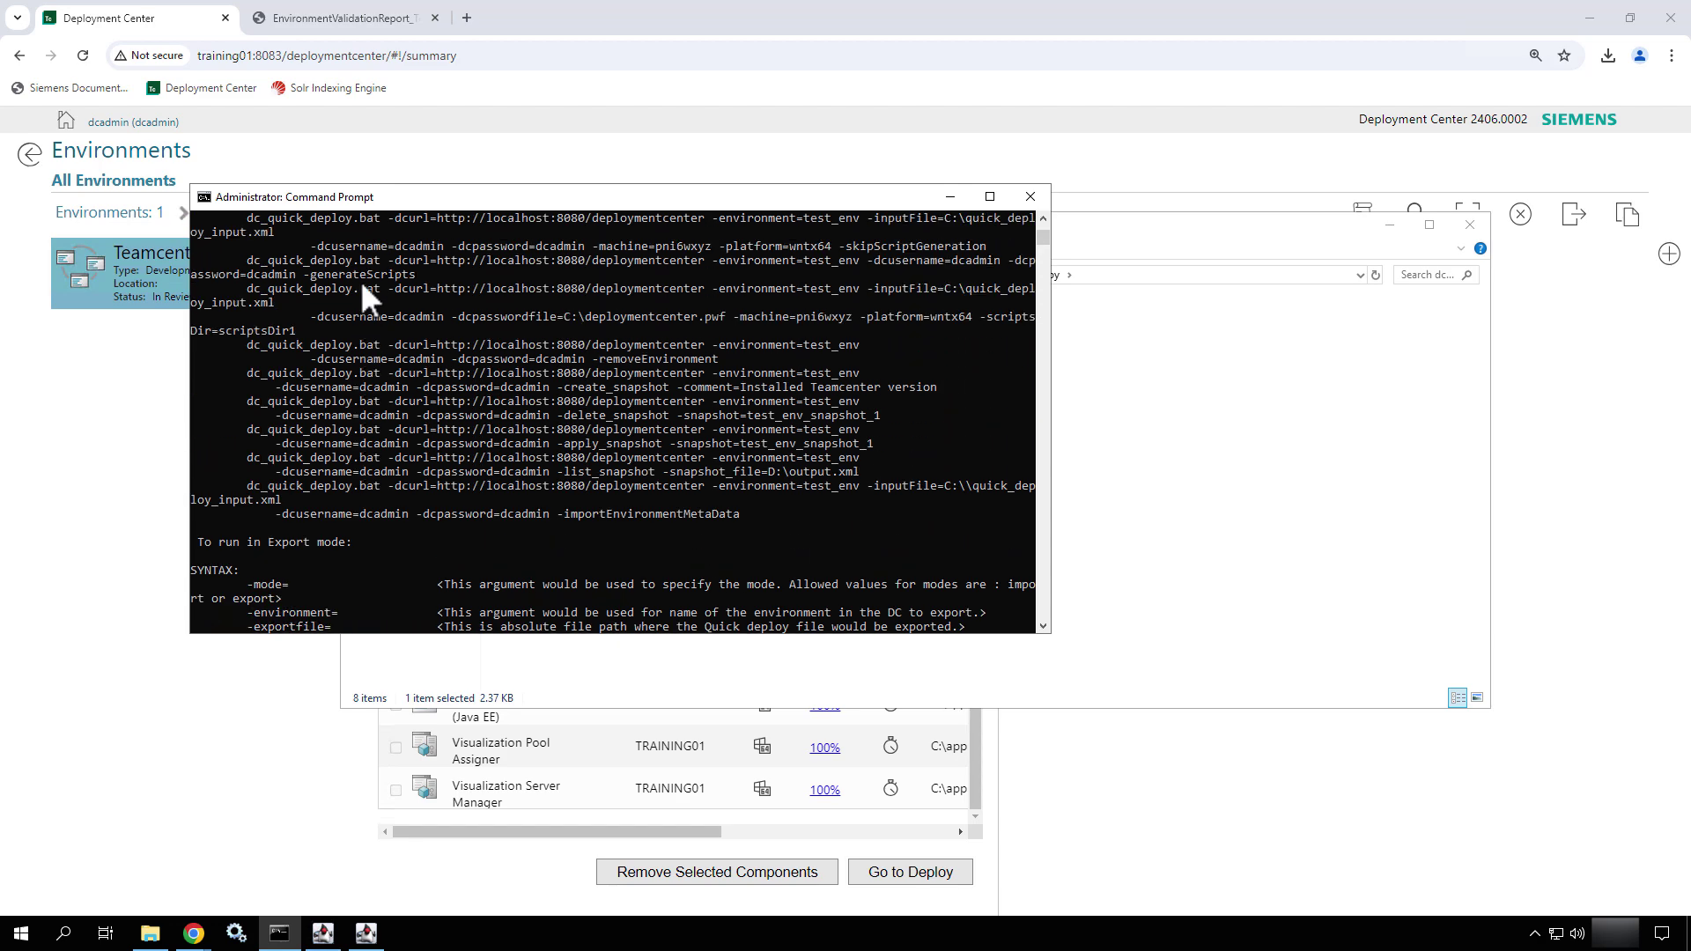
scroll(361, 280, "up", 4)
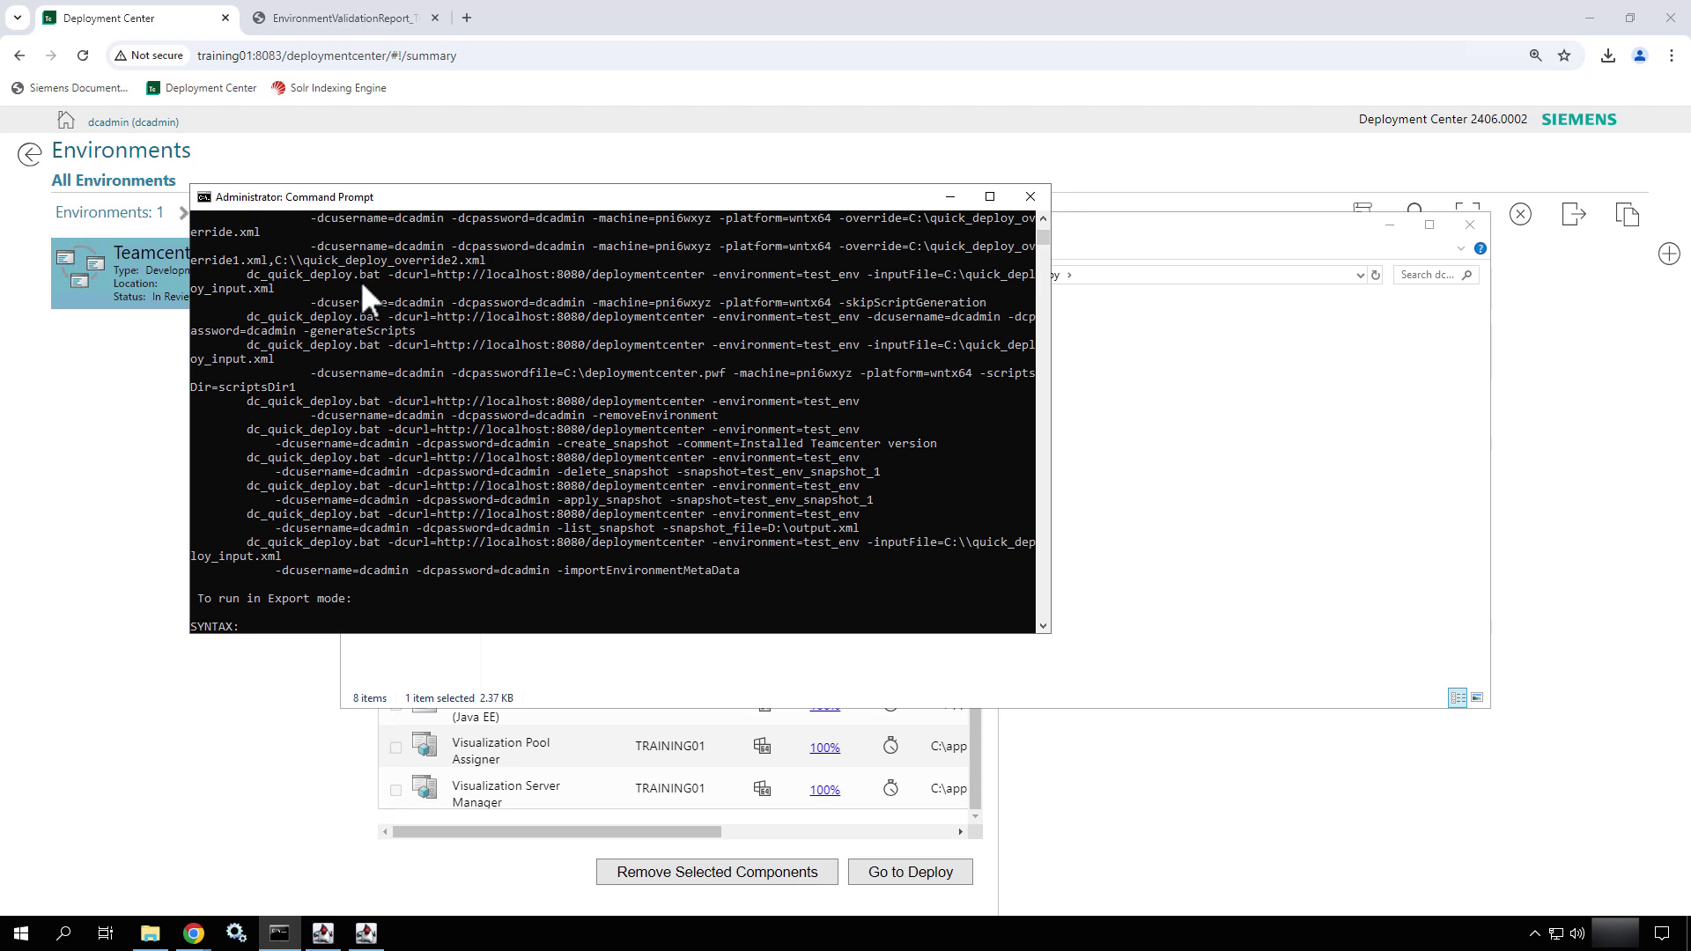
scroll(361, 280, "up", 2)
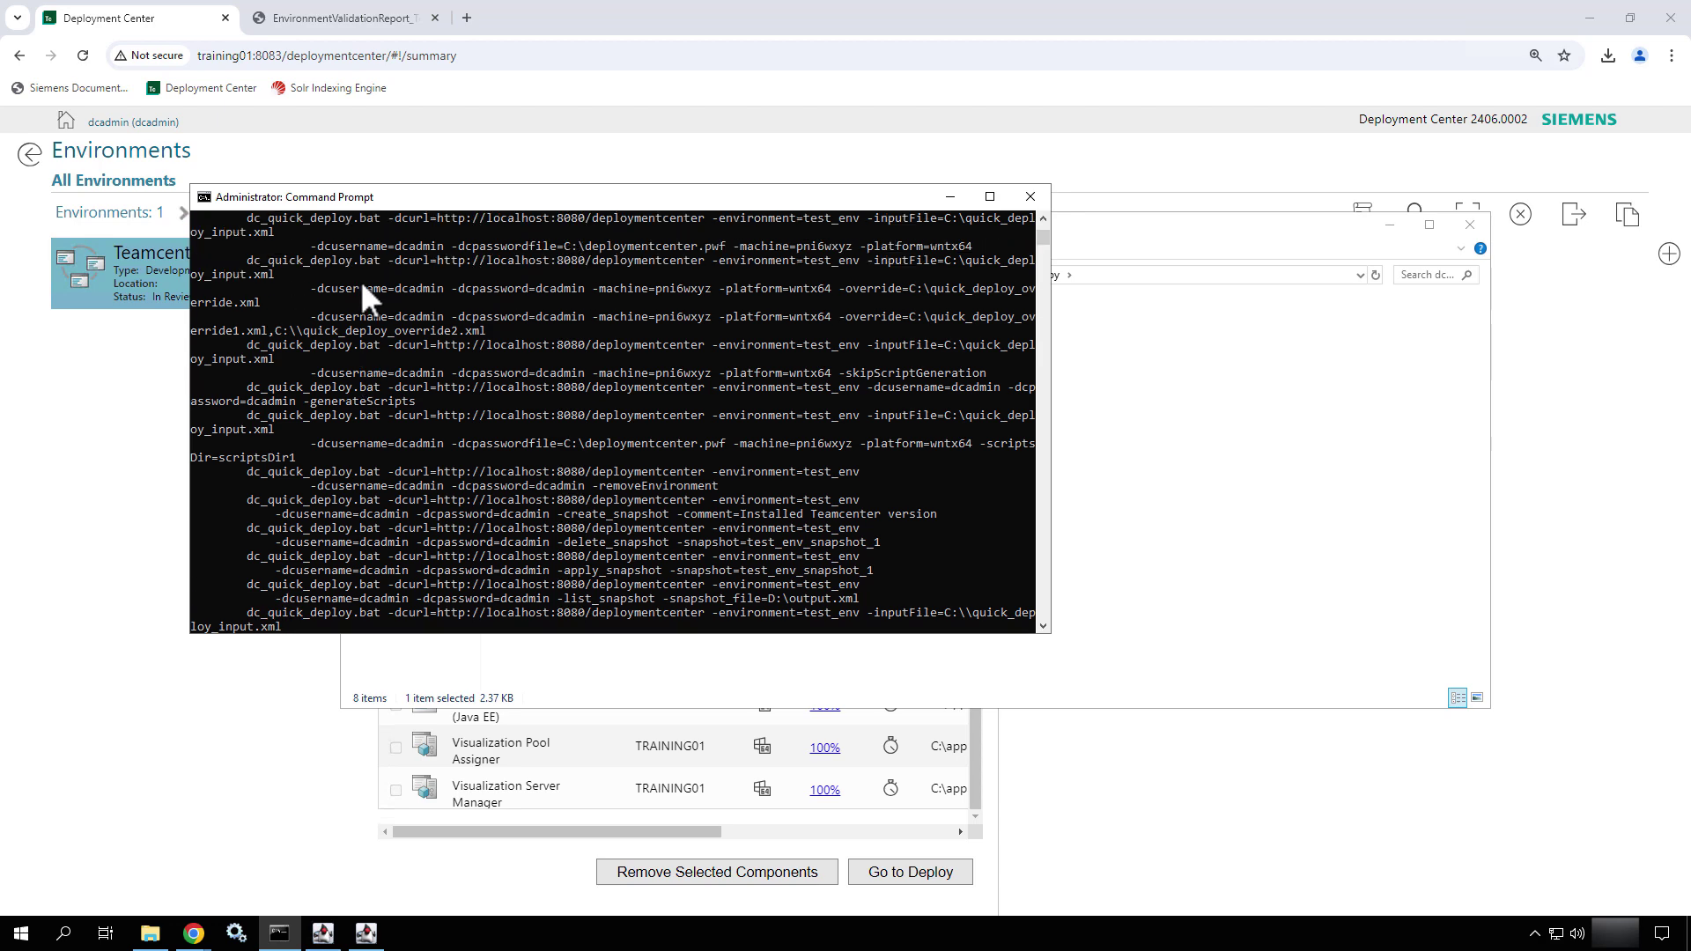
scroll(361, 280, "up", 10)
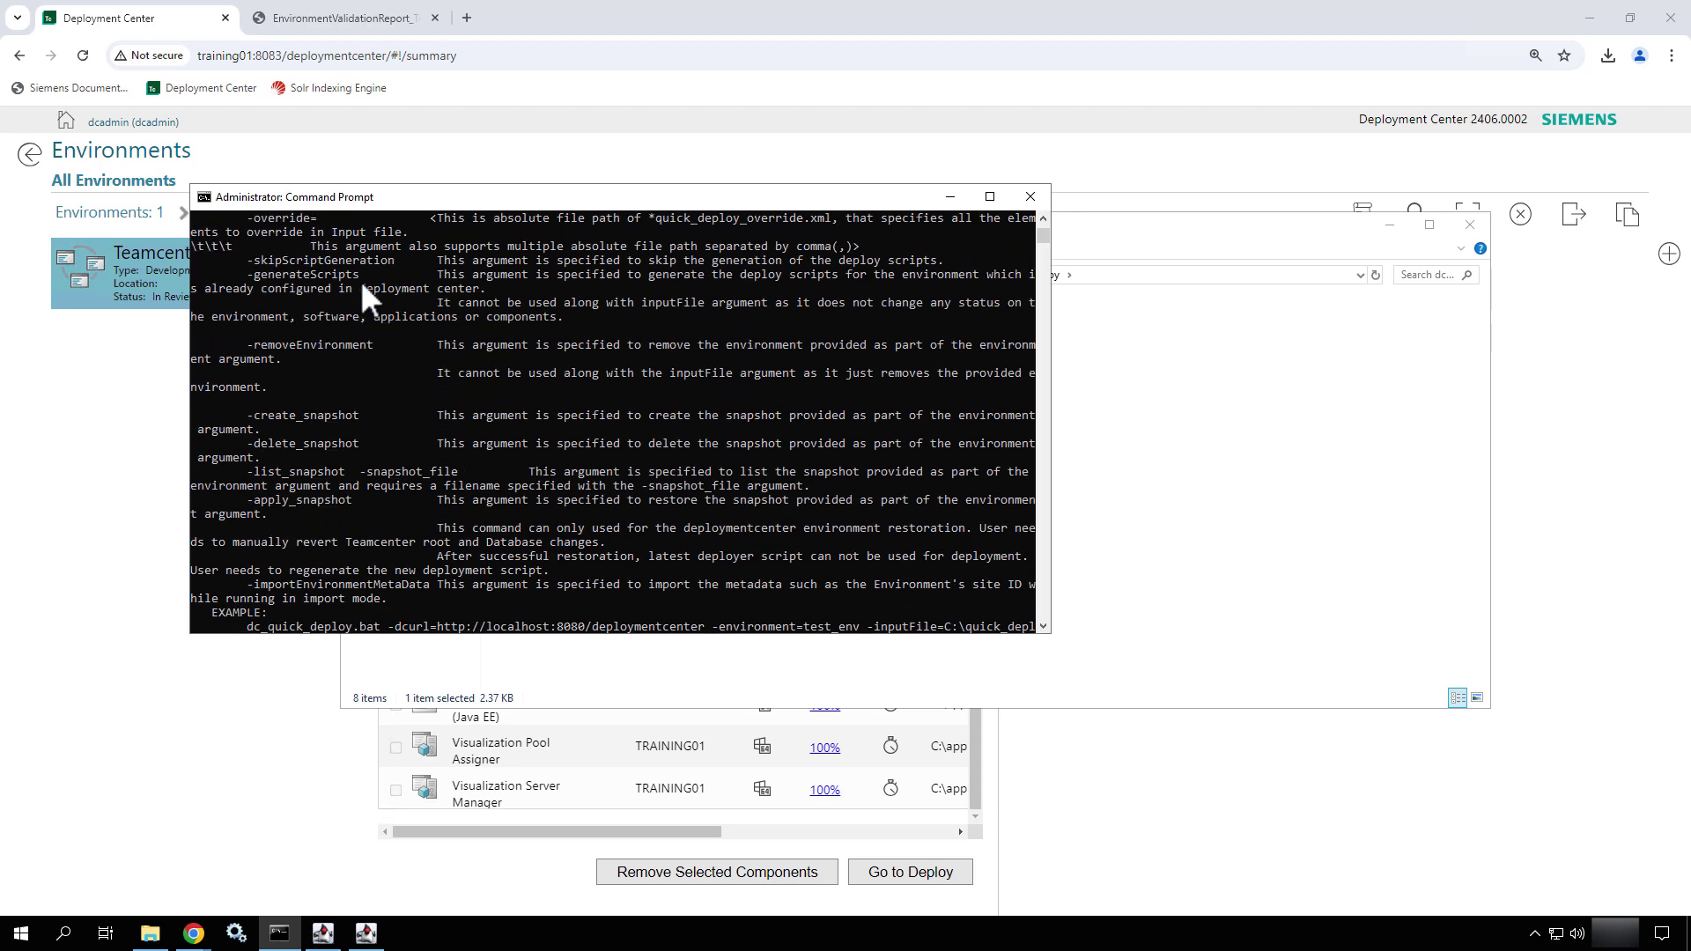
scroll(361, 280, "up", 12)
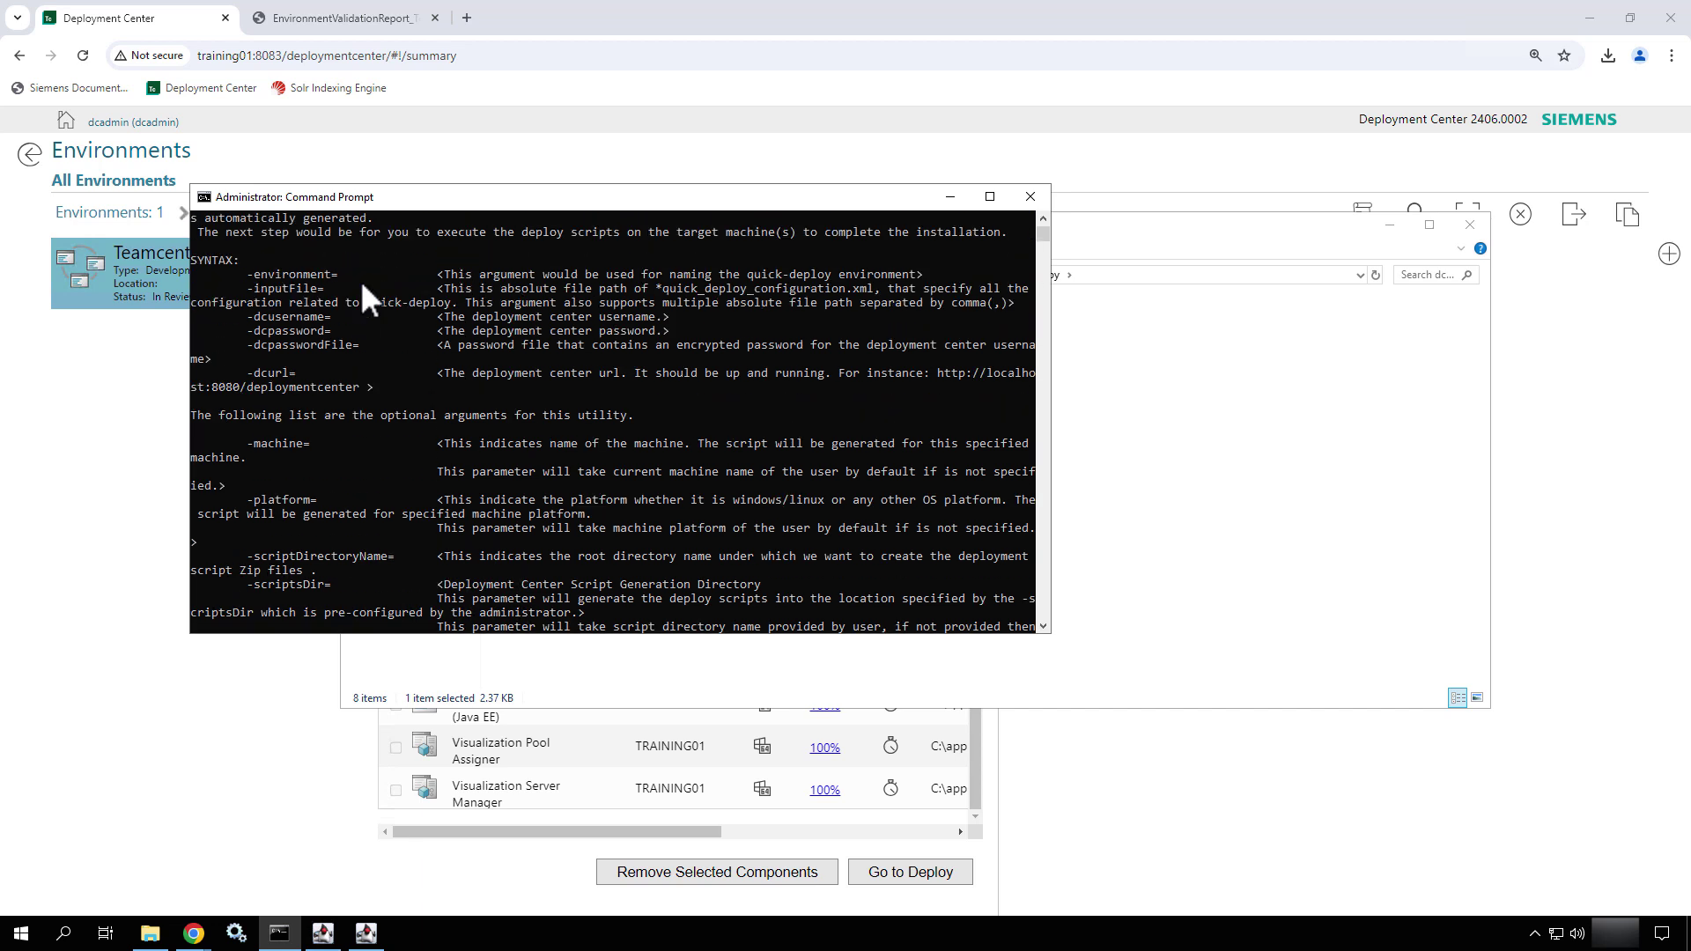
scroll(362, 286, "down", 4)
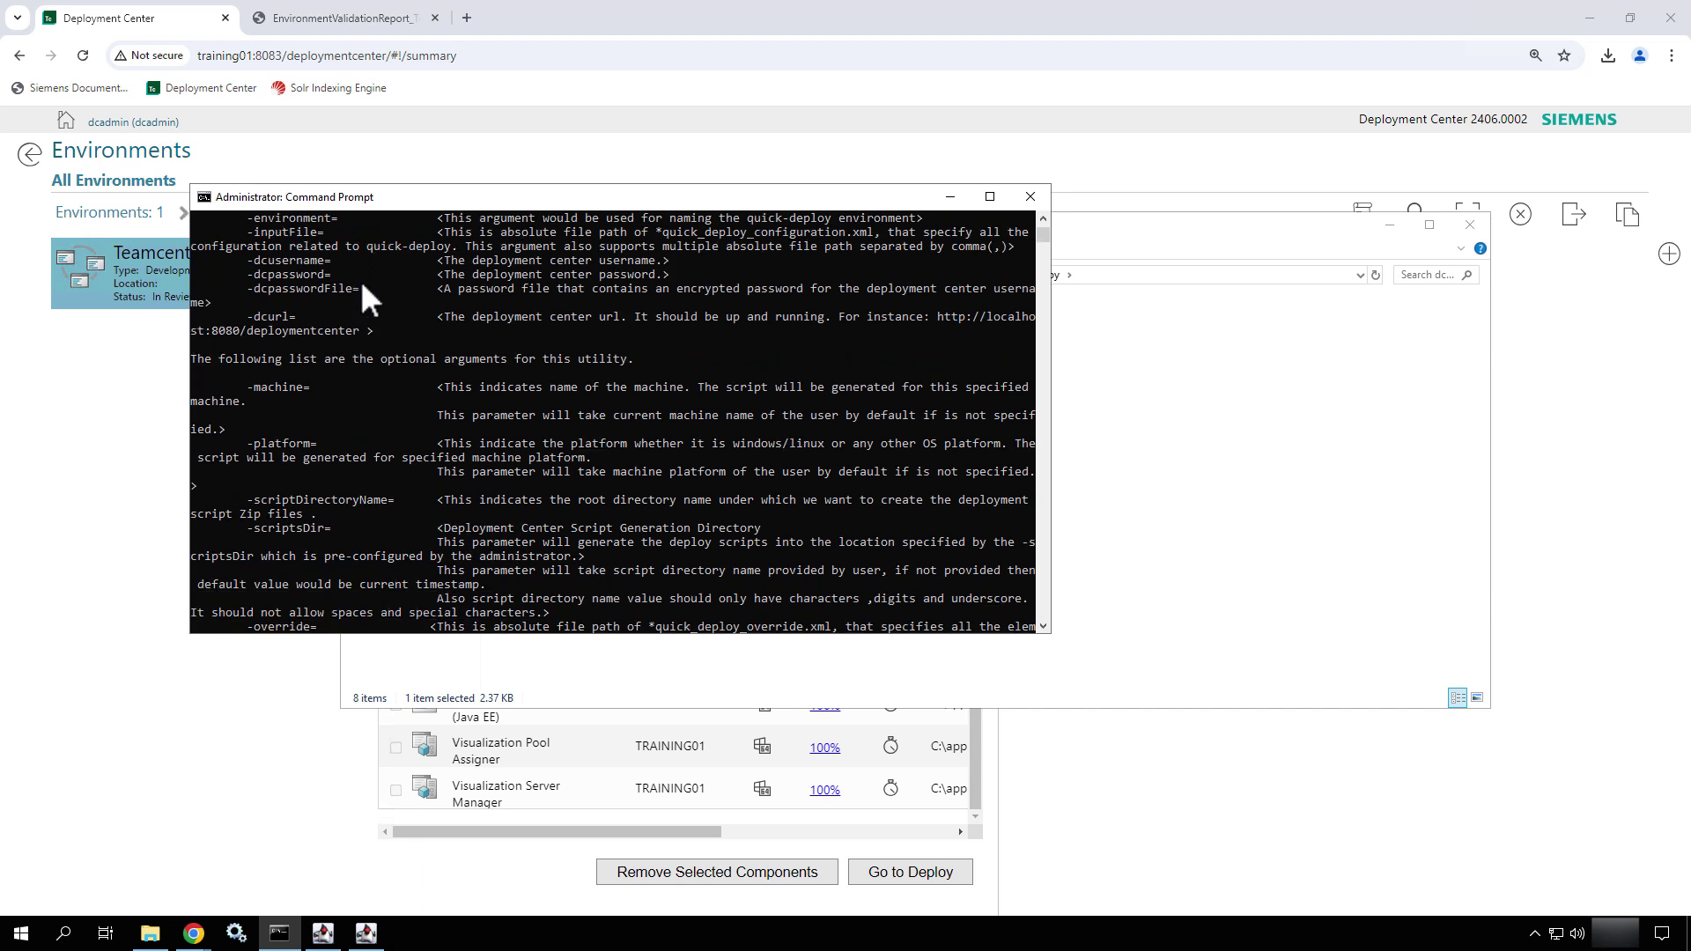
scroll(362, 283, "down", 4)
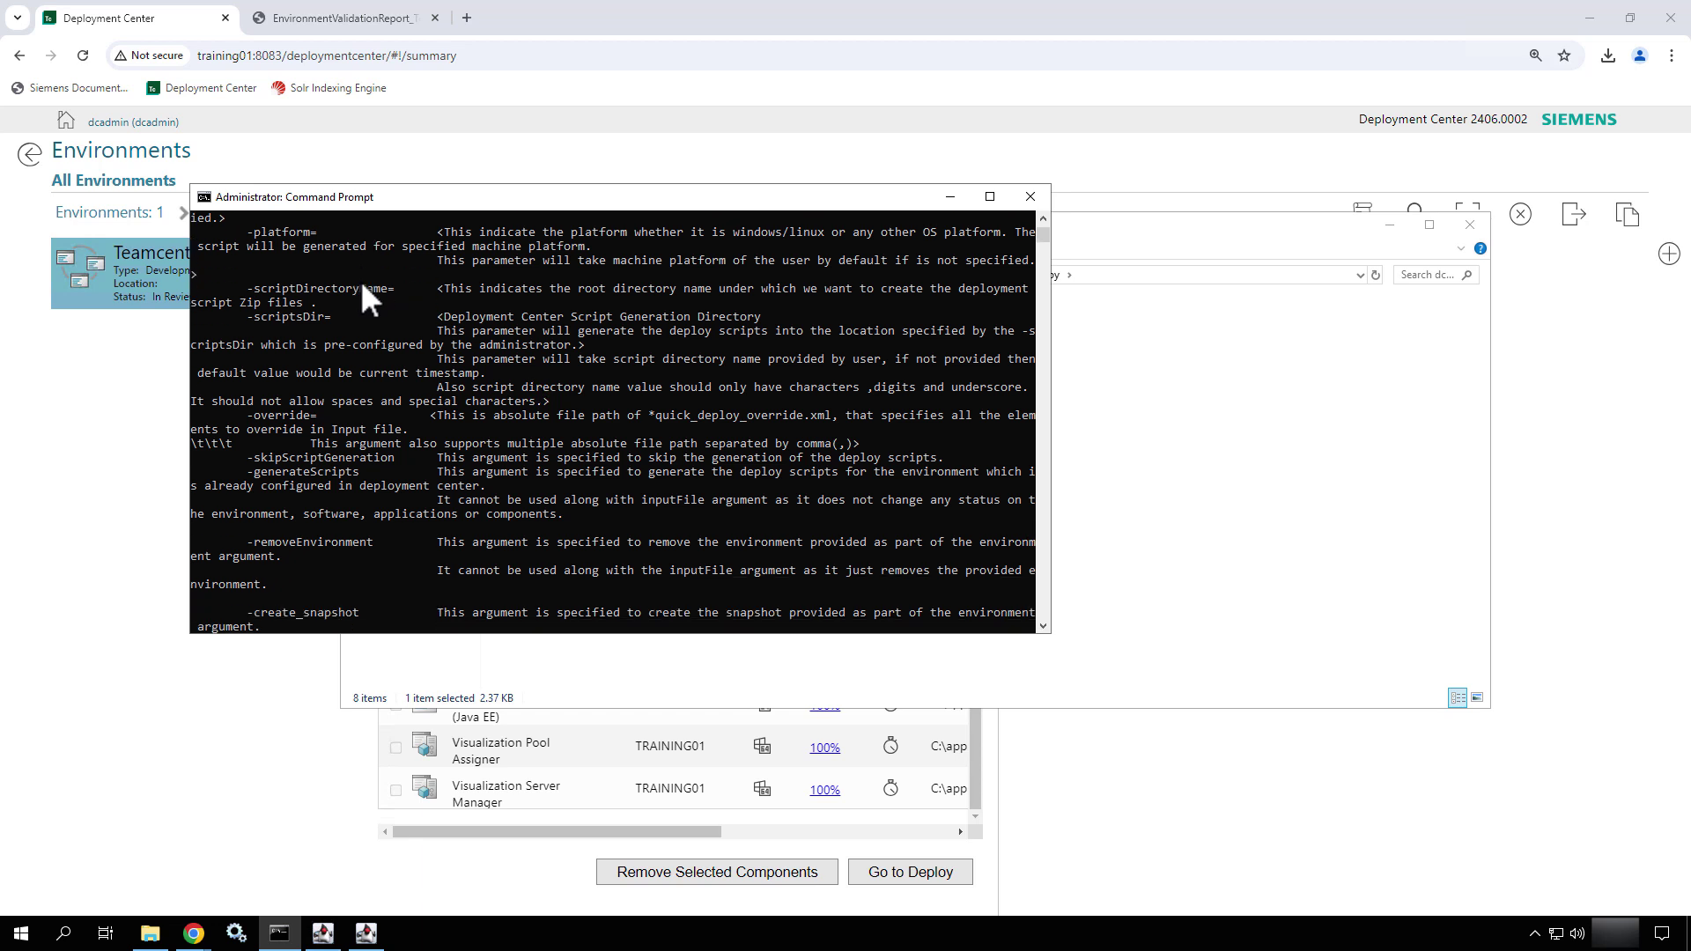
scroll(362, 283, "down", 2)
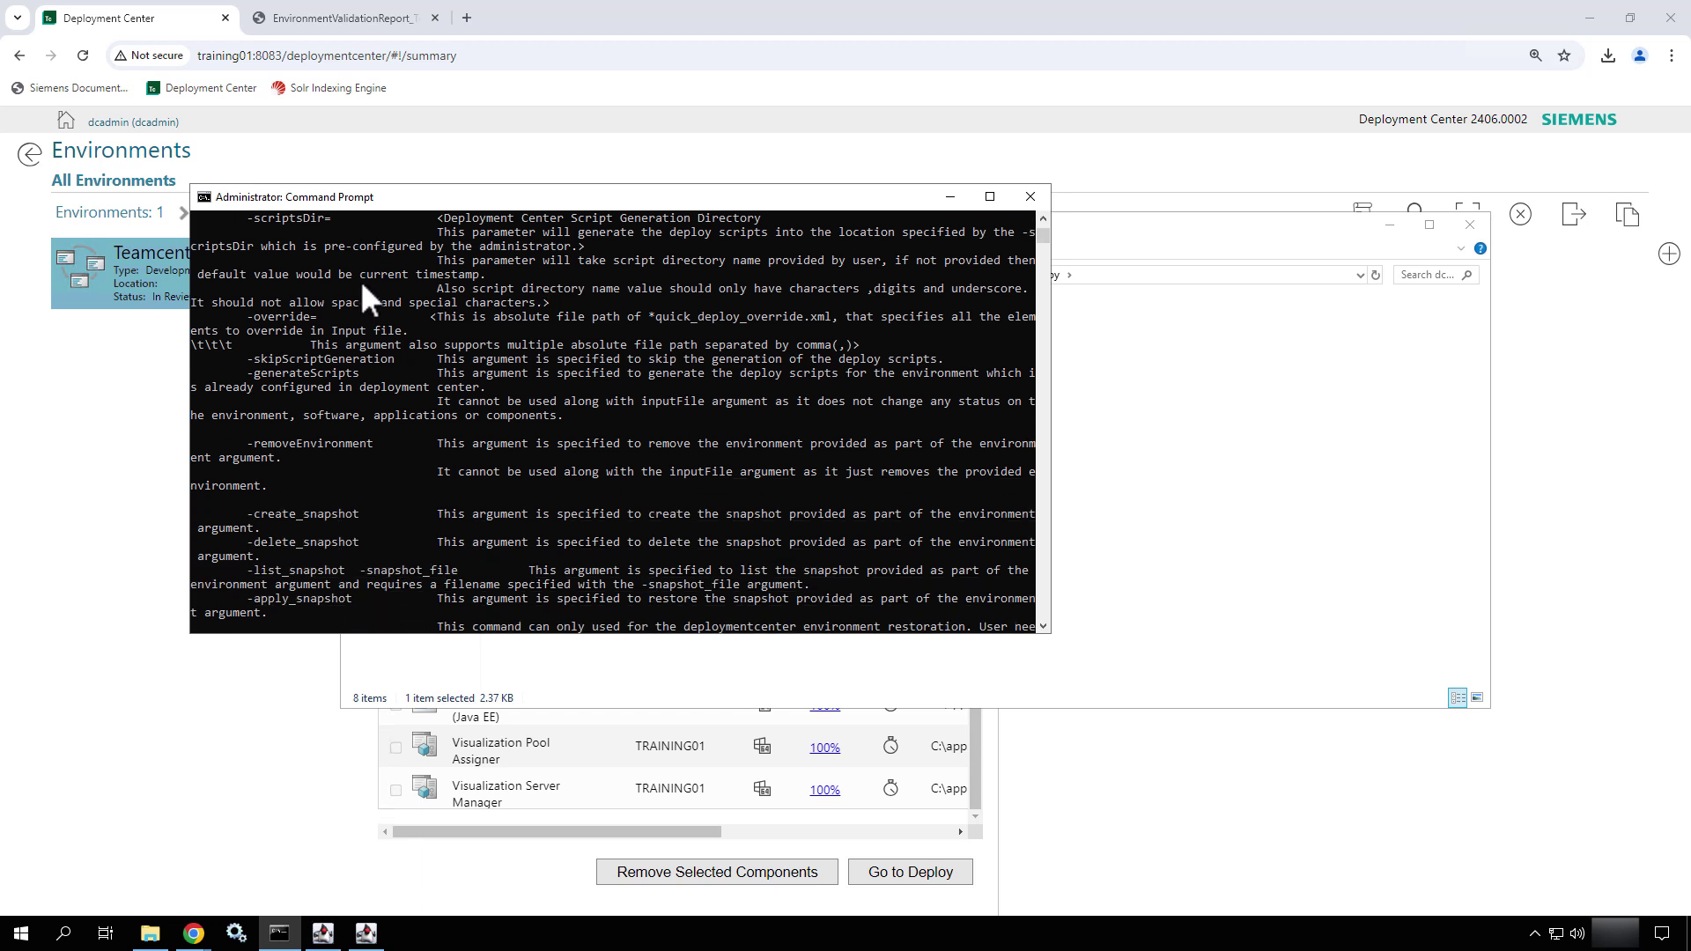
scroll(361, 284, "down", 3)
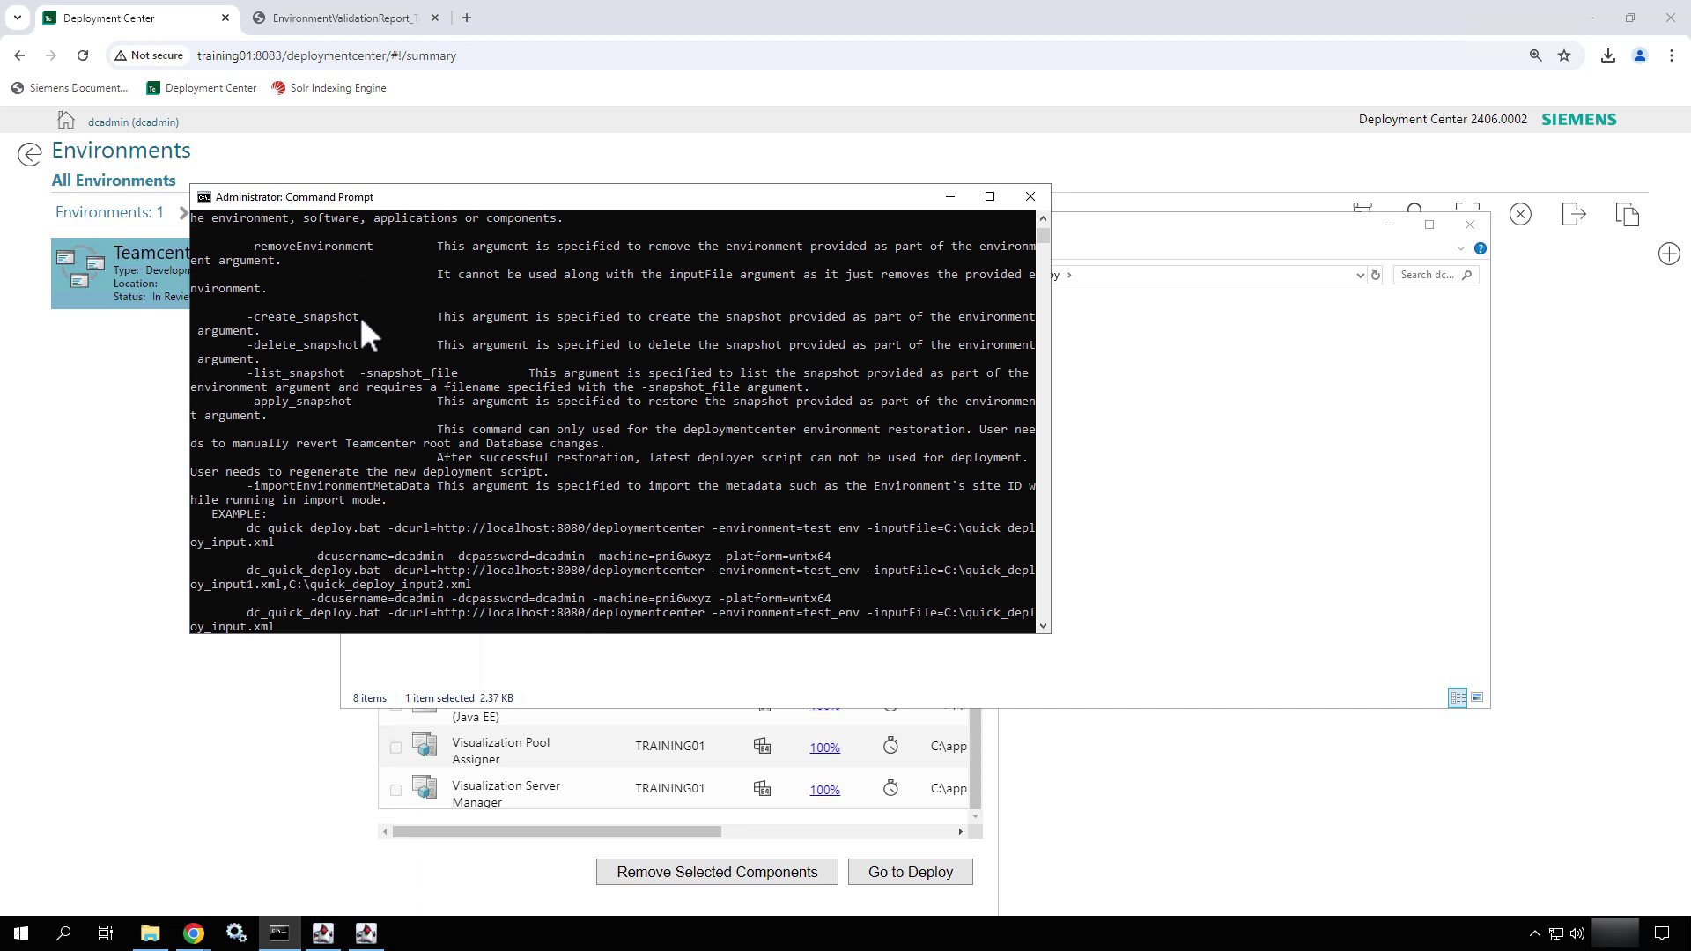
- Run dc_quick_deploy.bat -create_snapshot without further arguments
left_click_drag(360, 315, 246, 316)
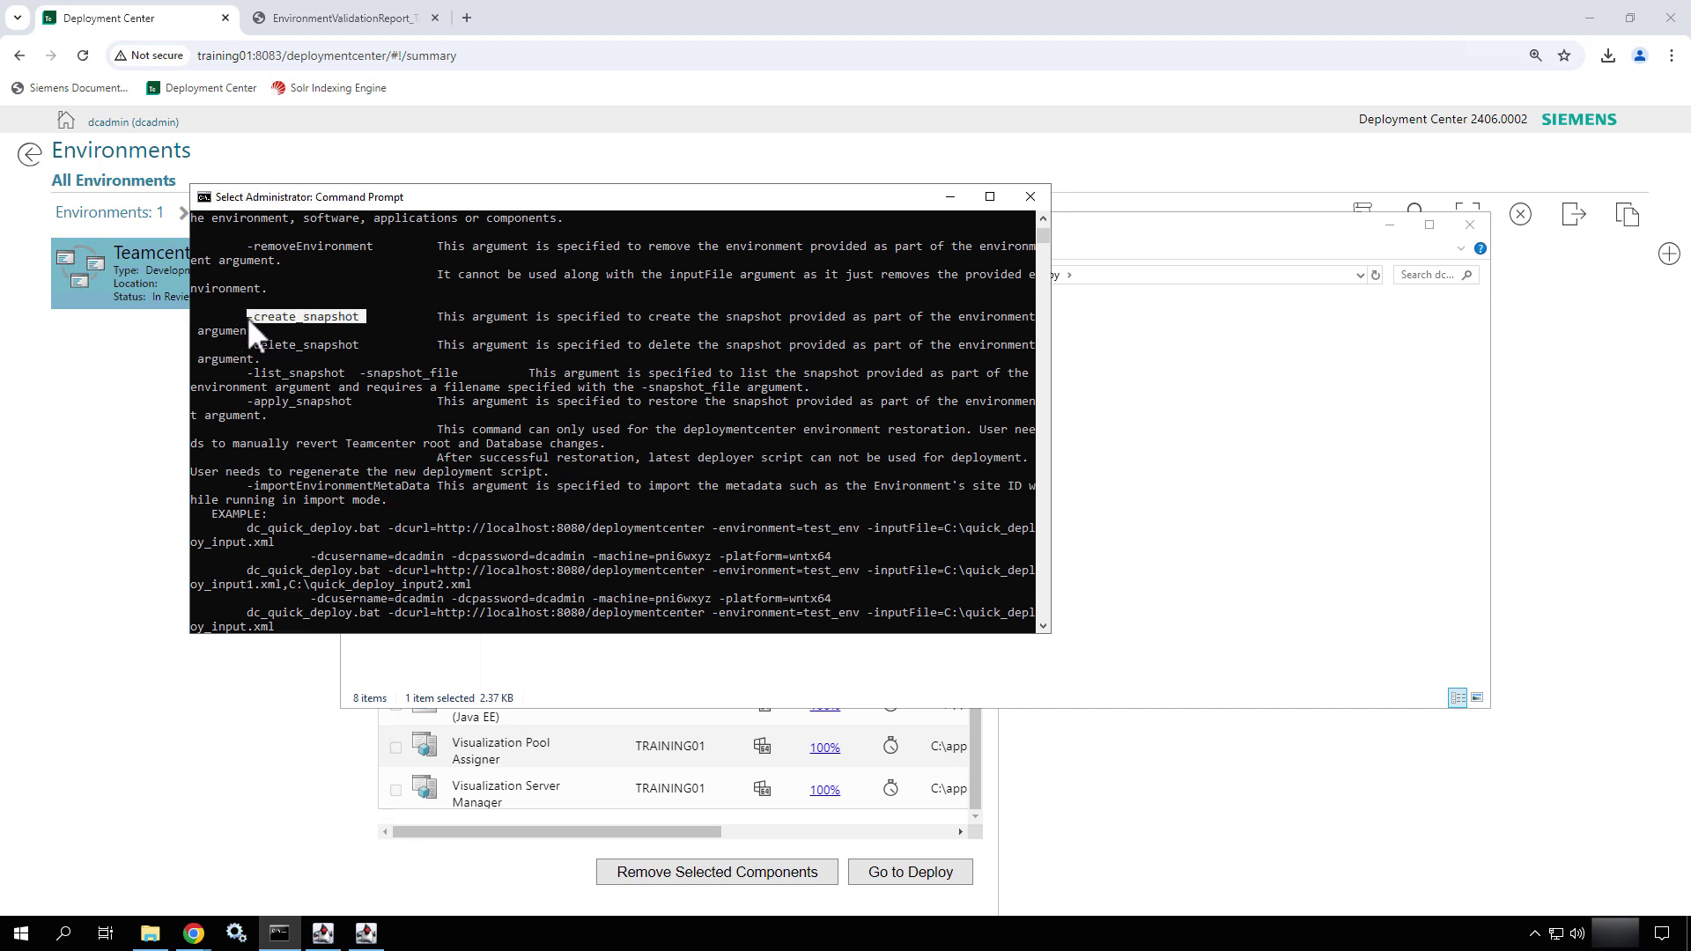
key("Up")
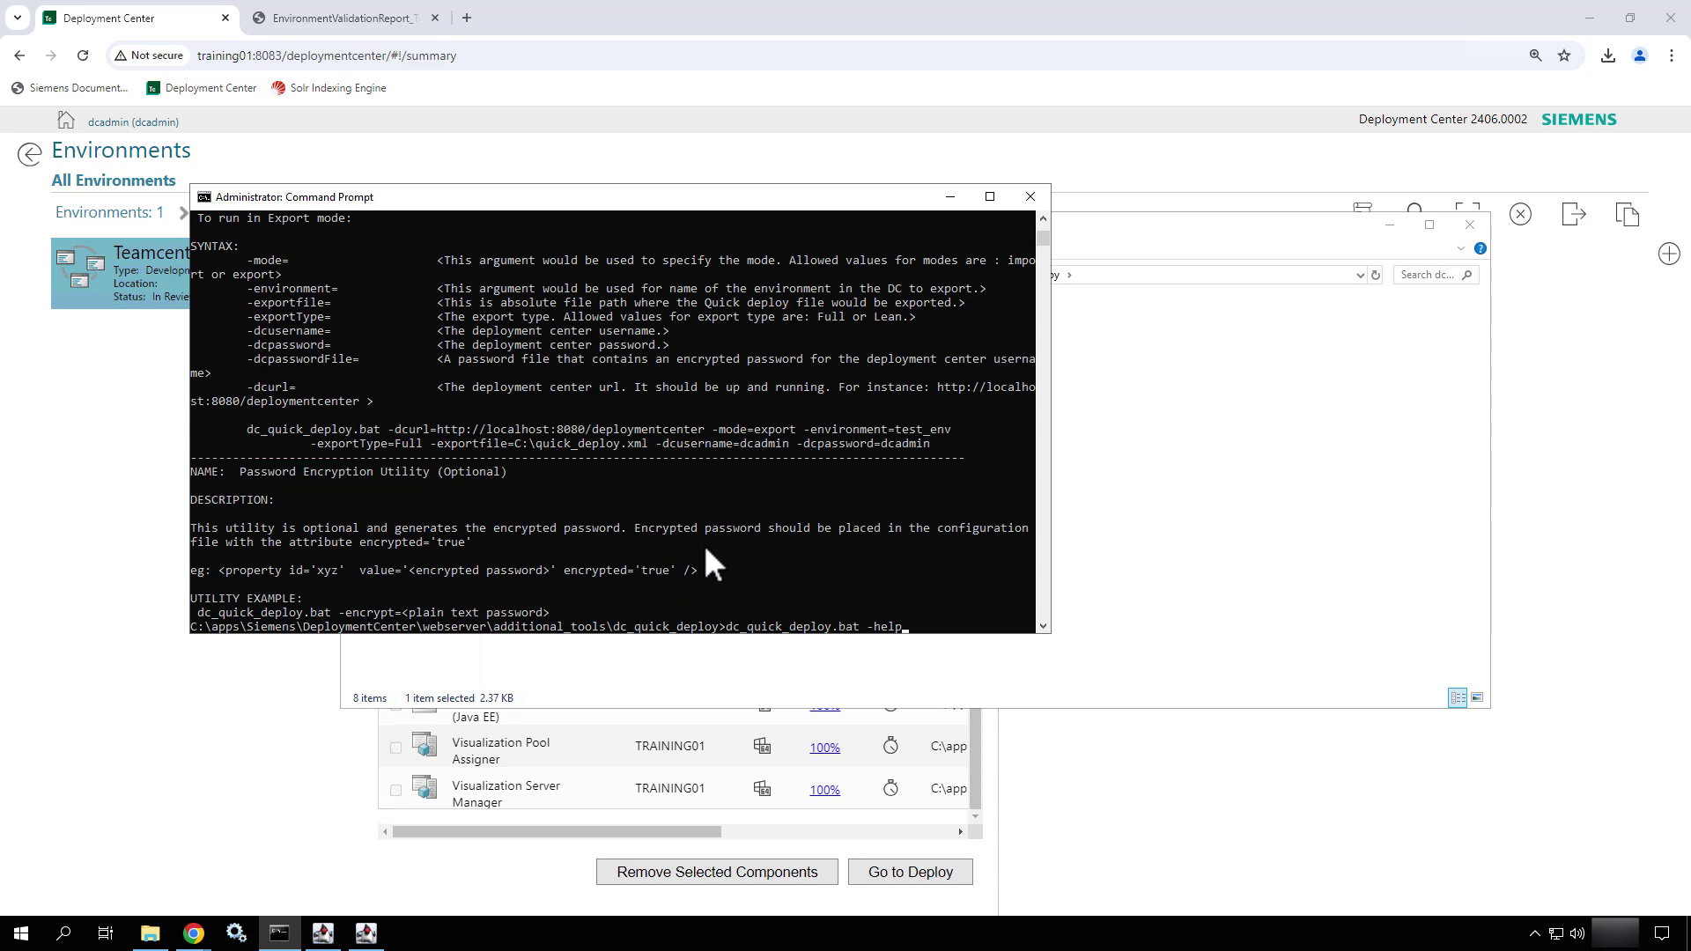
key("BackSpace")
key("BackSpace")
key("BackSpace")
key("BackSpace")
type("create_snapshot")
key("Return")
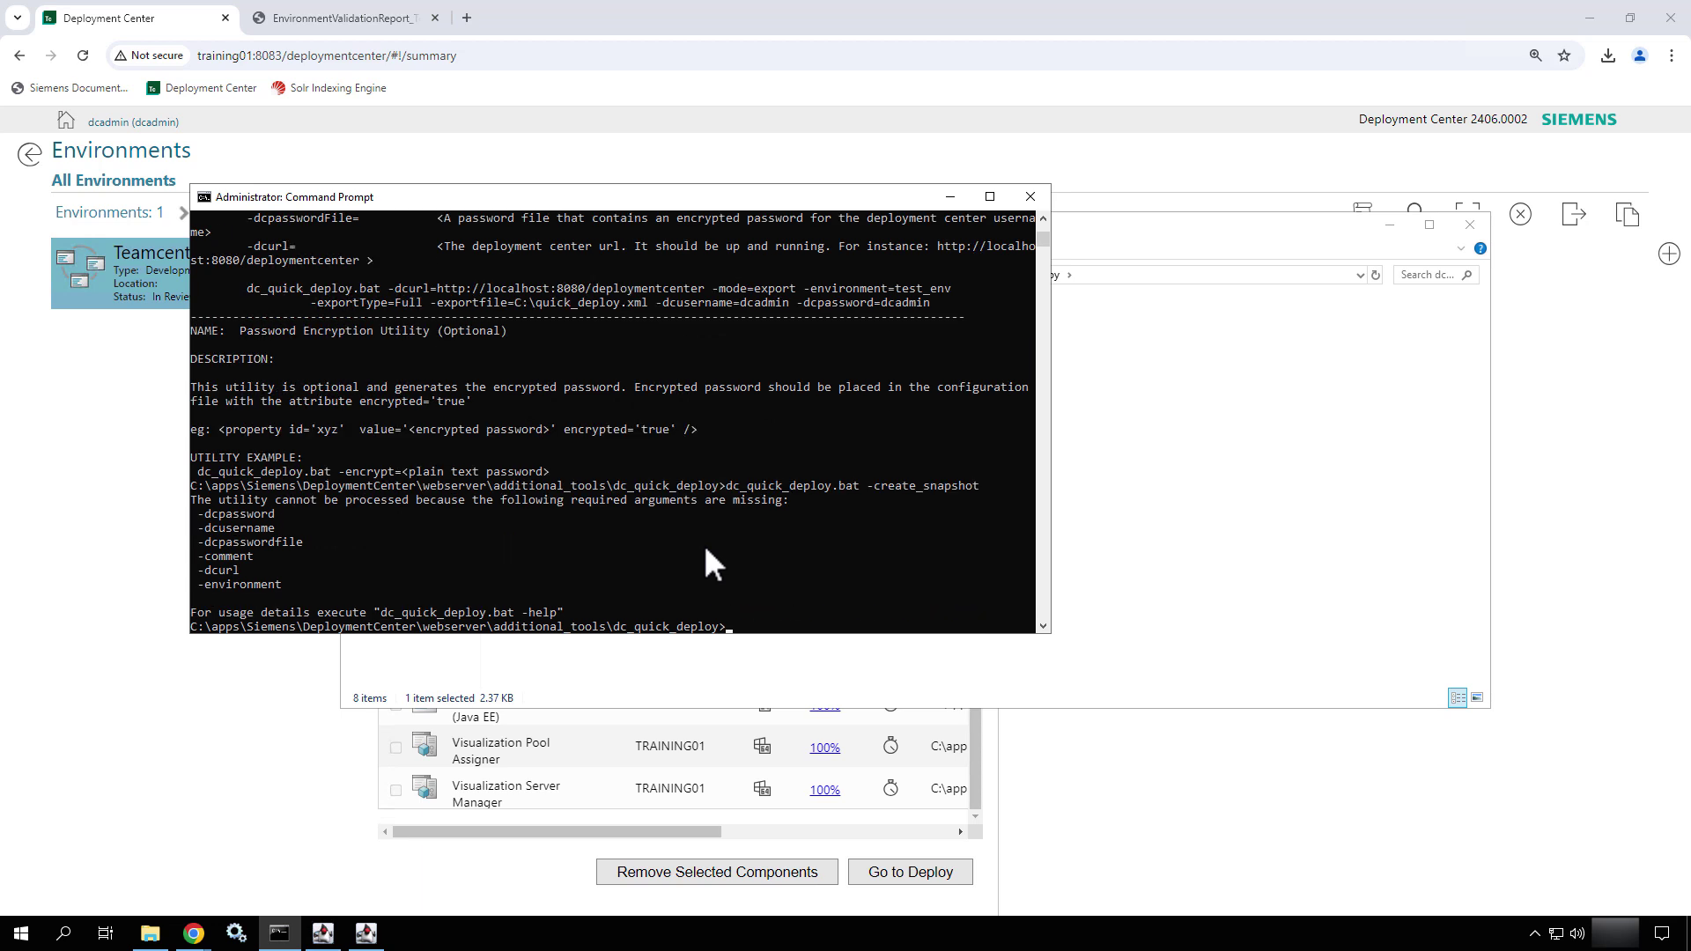
- Rerun it with DC credentials, comment "New Training Env Snap", the Training01:8083 URL and -environment=Teamcenter_Training
key("Up")
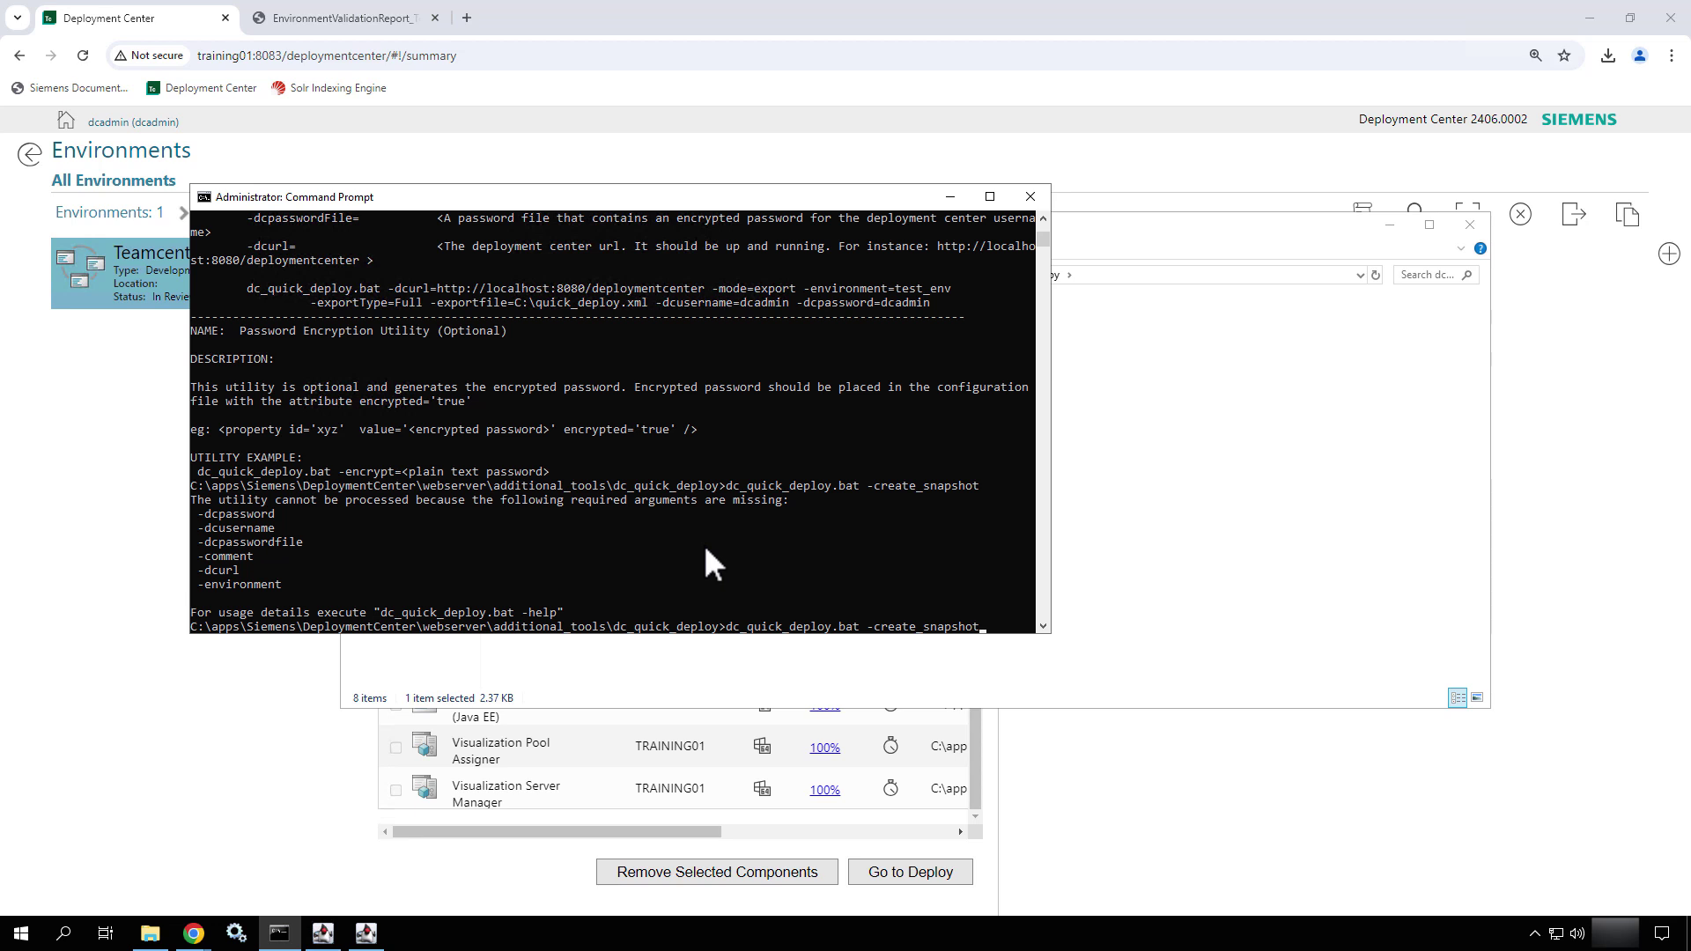
type("-dcuser")
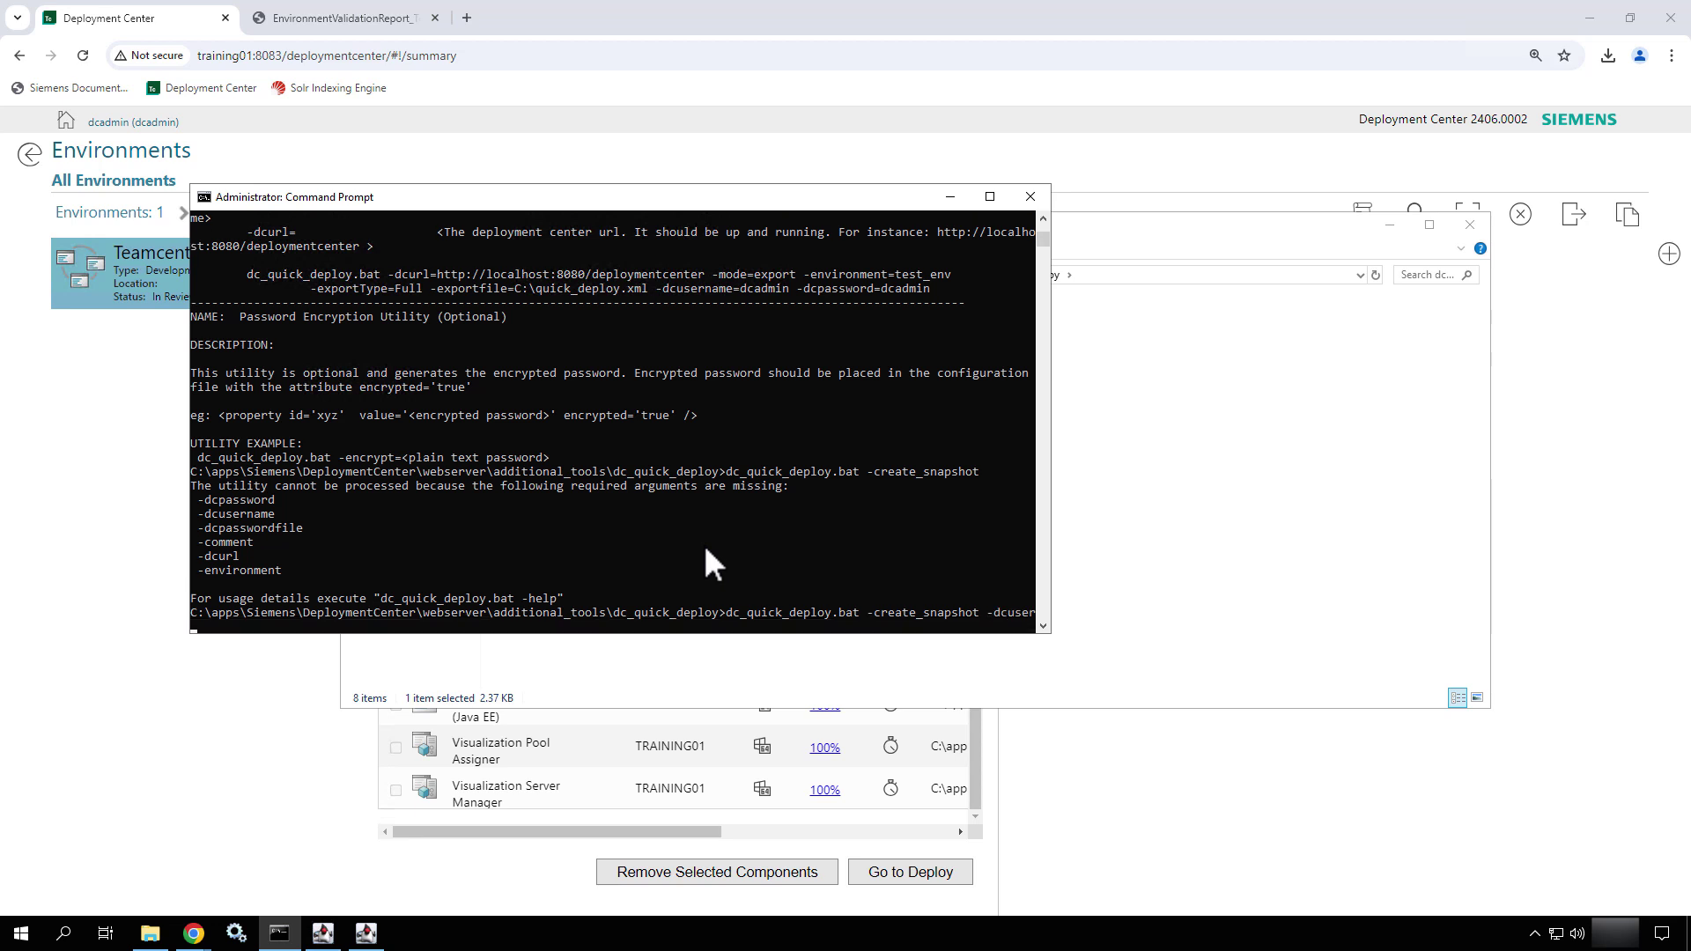
type("name=dcasd")
key("BackSpace")
key("BackSpace")
type("min -dcpassword=dcadmin")
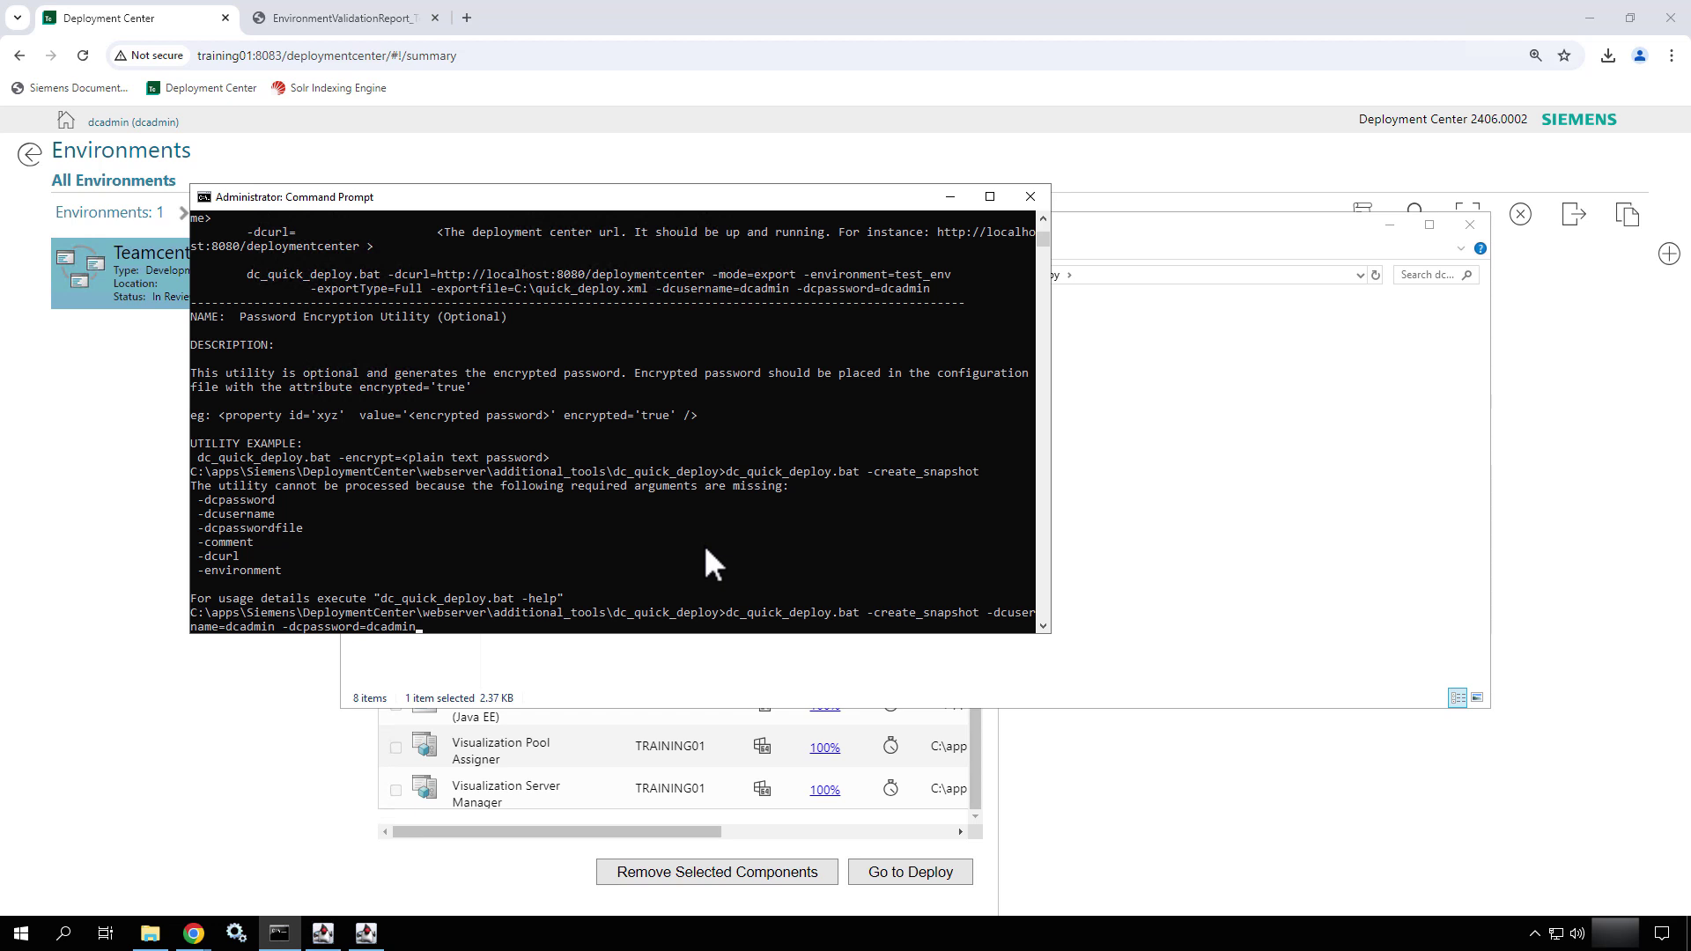
type(" -comment=\"New Training Env Snap\" -dcurl")
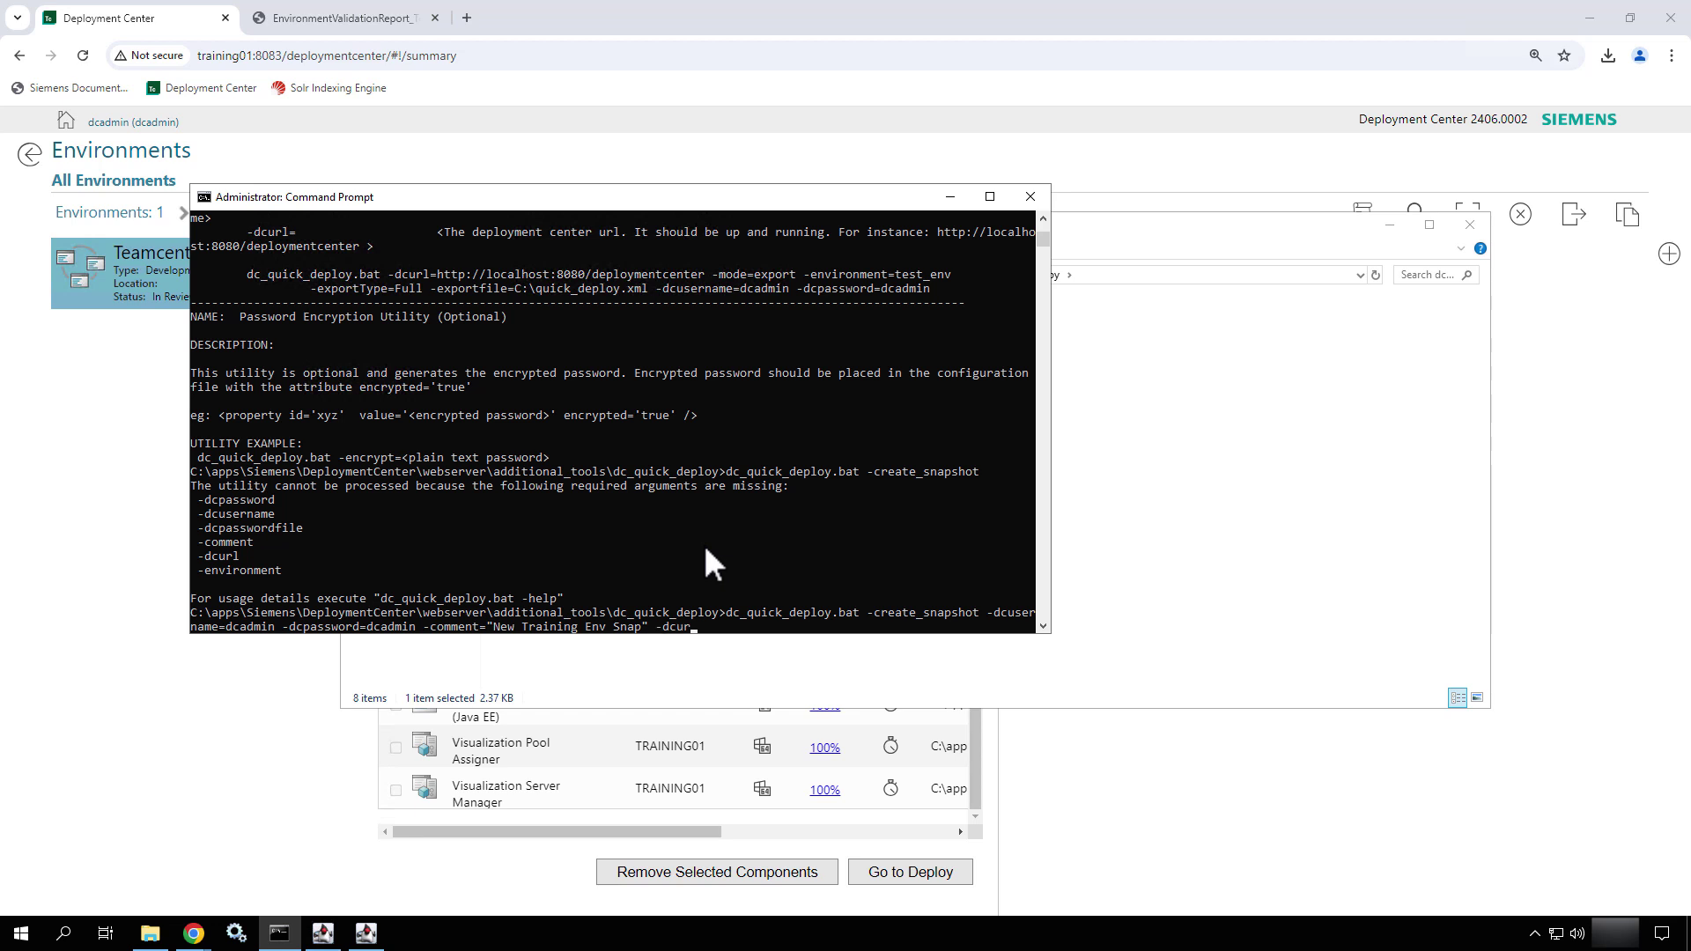
type("=http://Training01:8083/deployment")
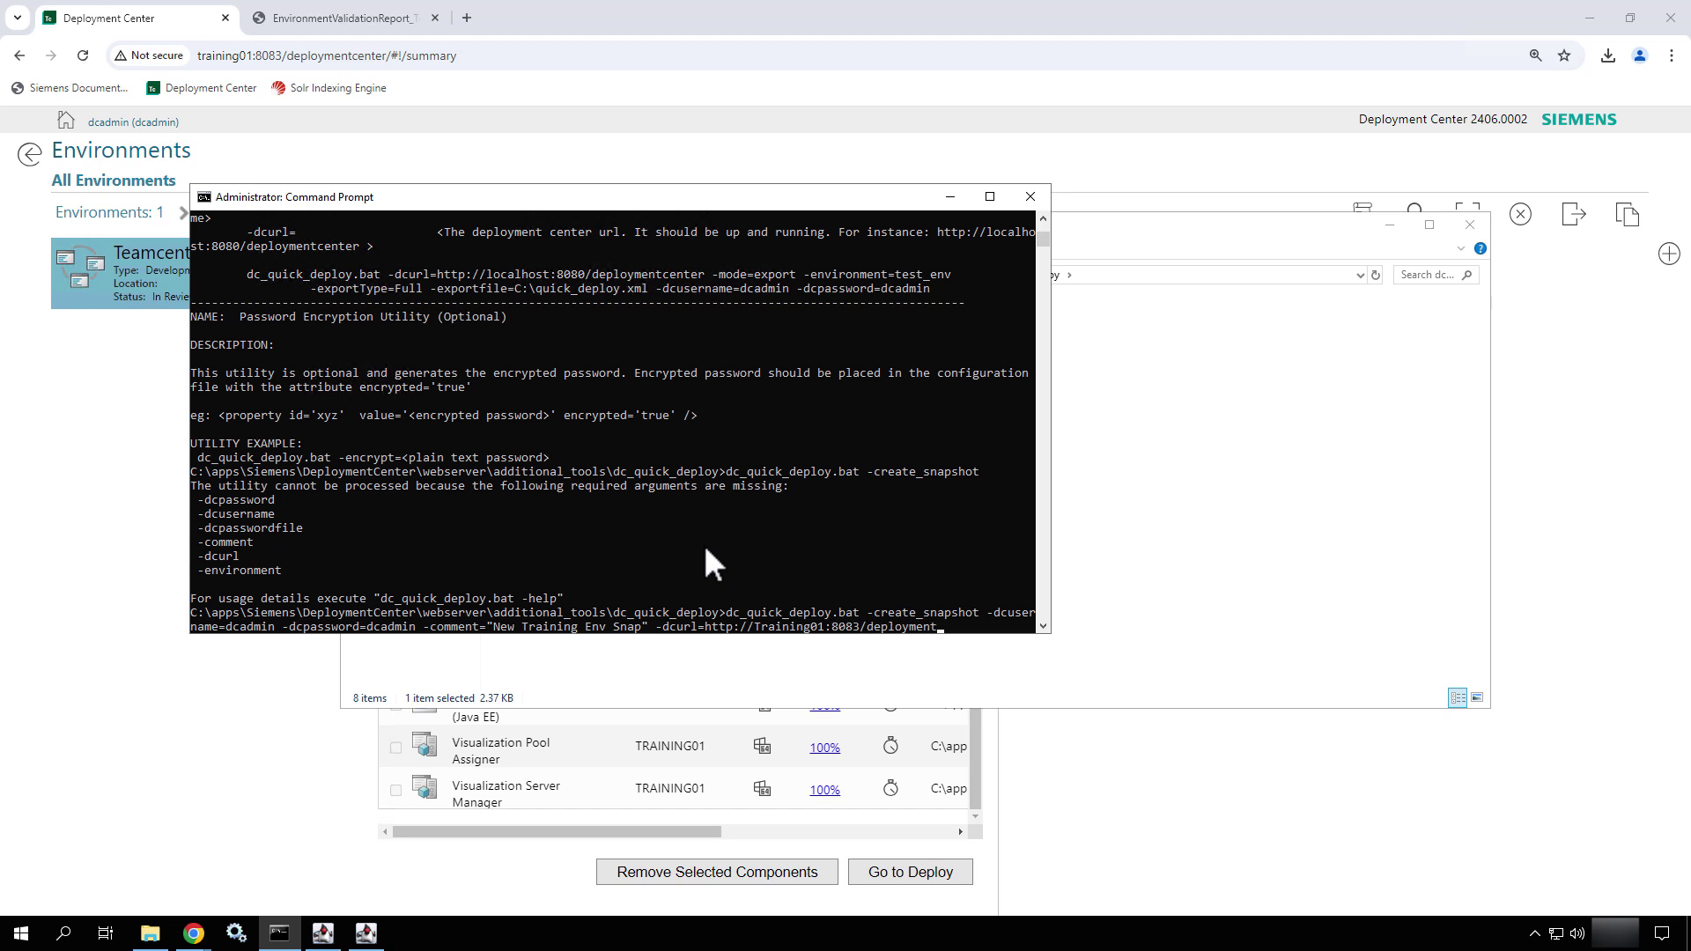
type("center -environm")
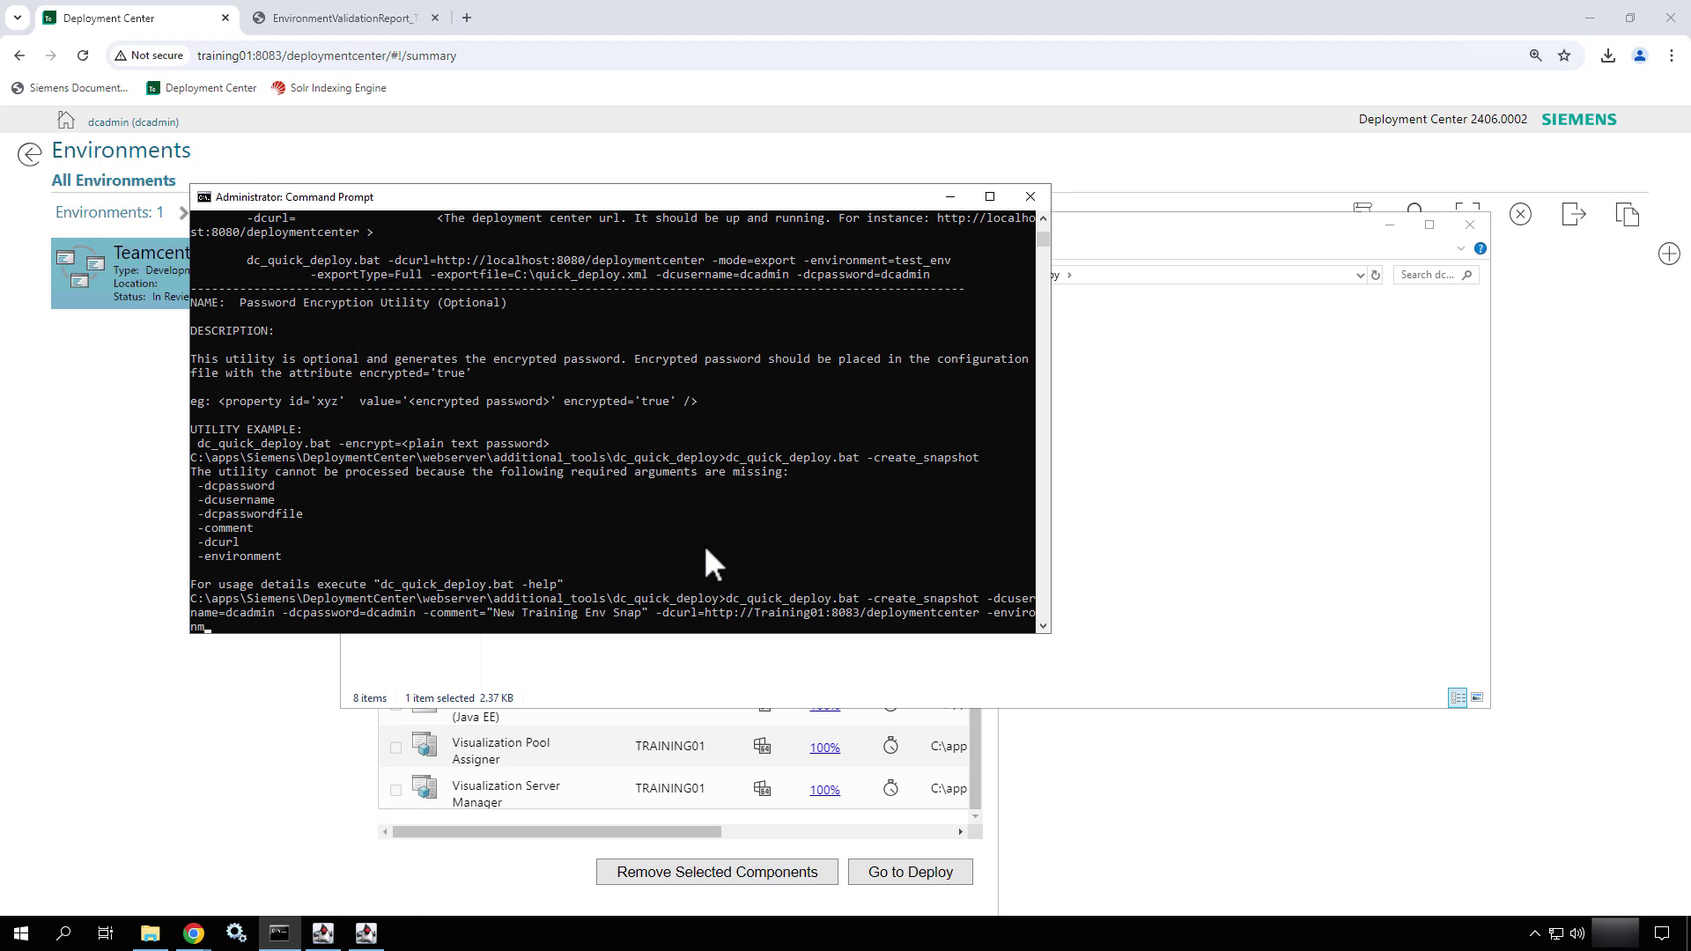
type("ent =Teamcenter_Training")
key("Return")
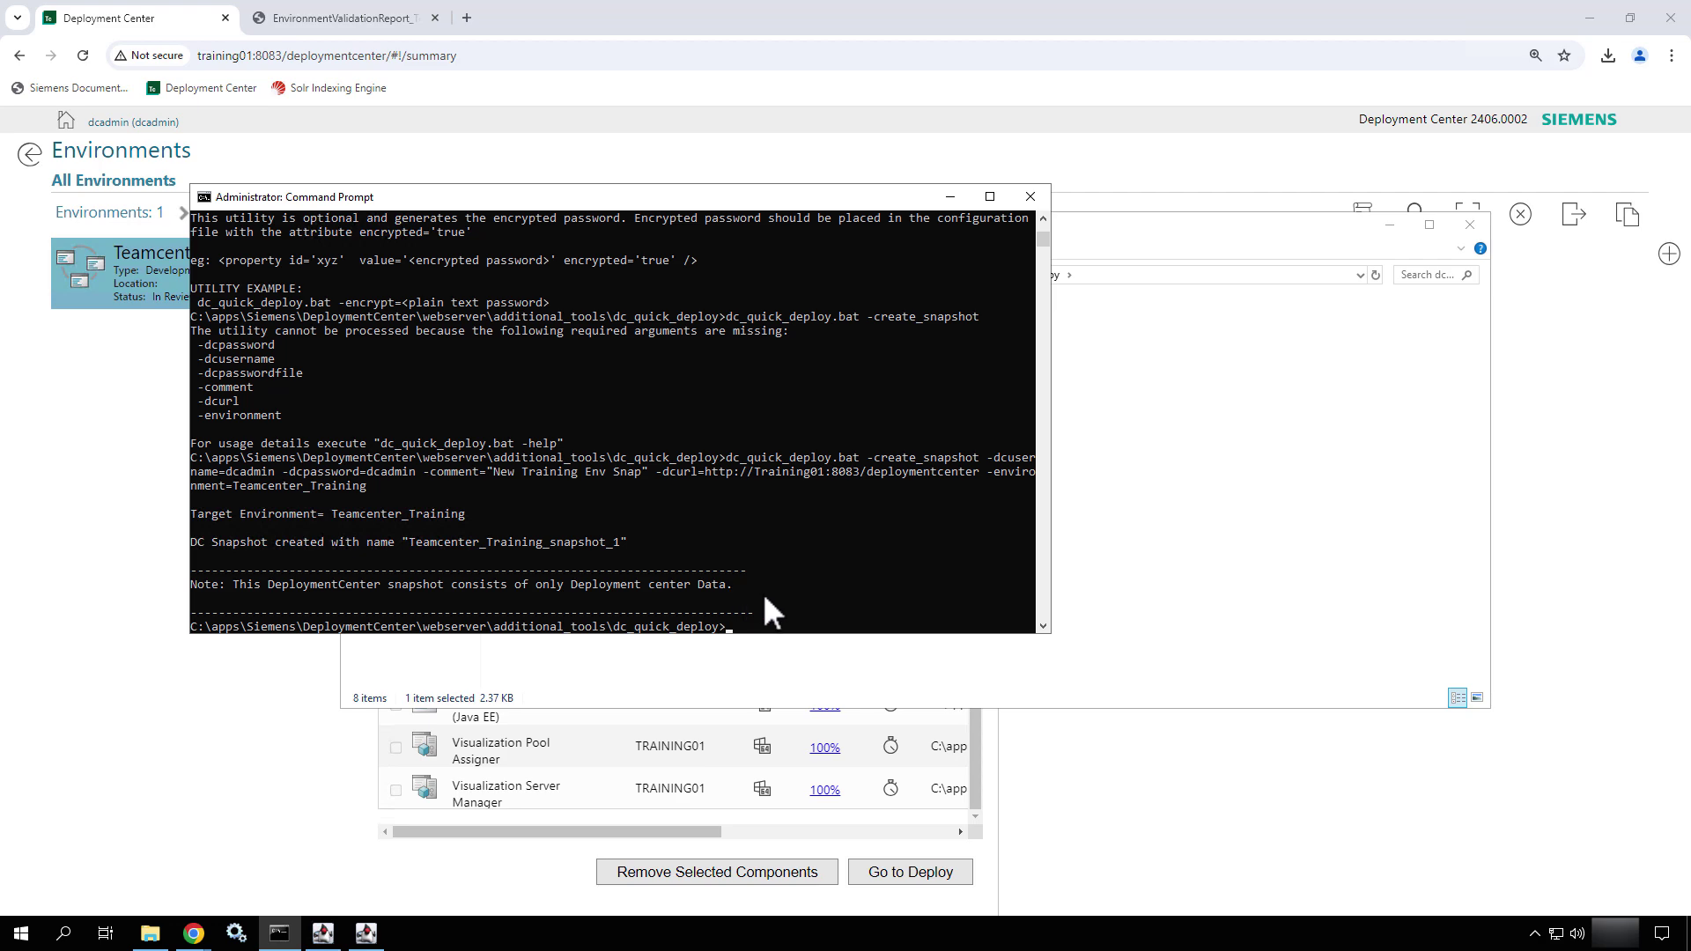
- Navigate to DeploymentCenter\repository\snapshot\Teamcenter_Training_3\snapshot_1
left_click(1136, 614)
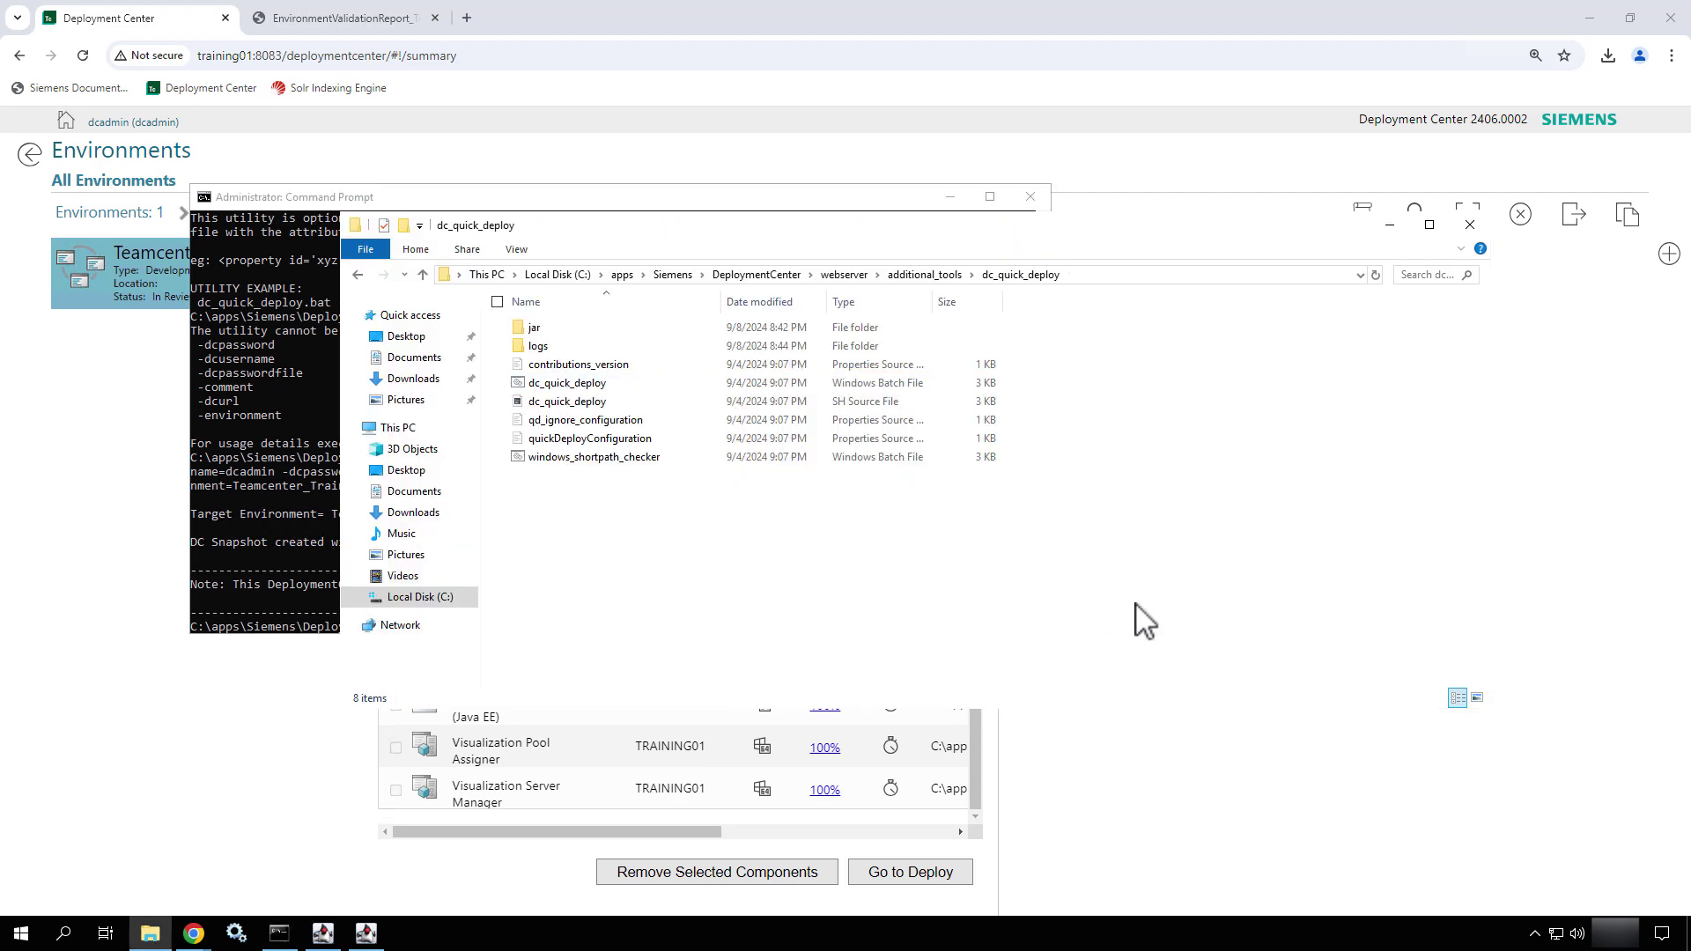
left_click(843, 275)
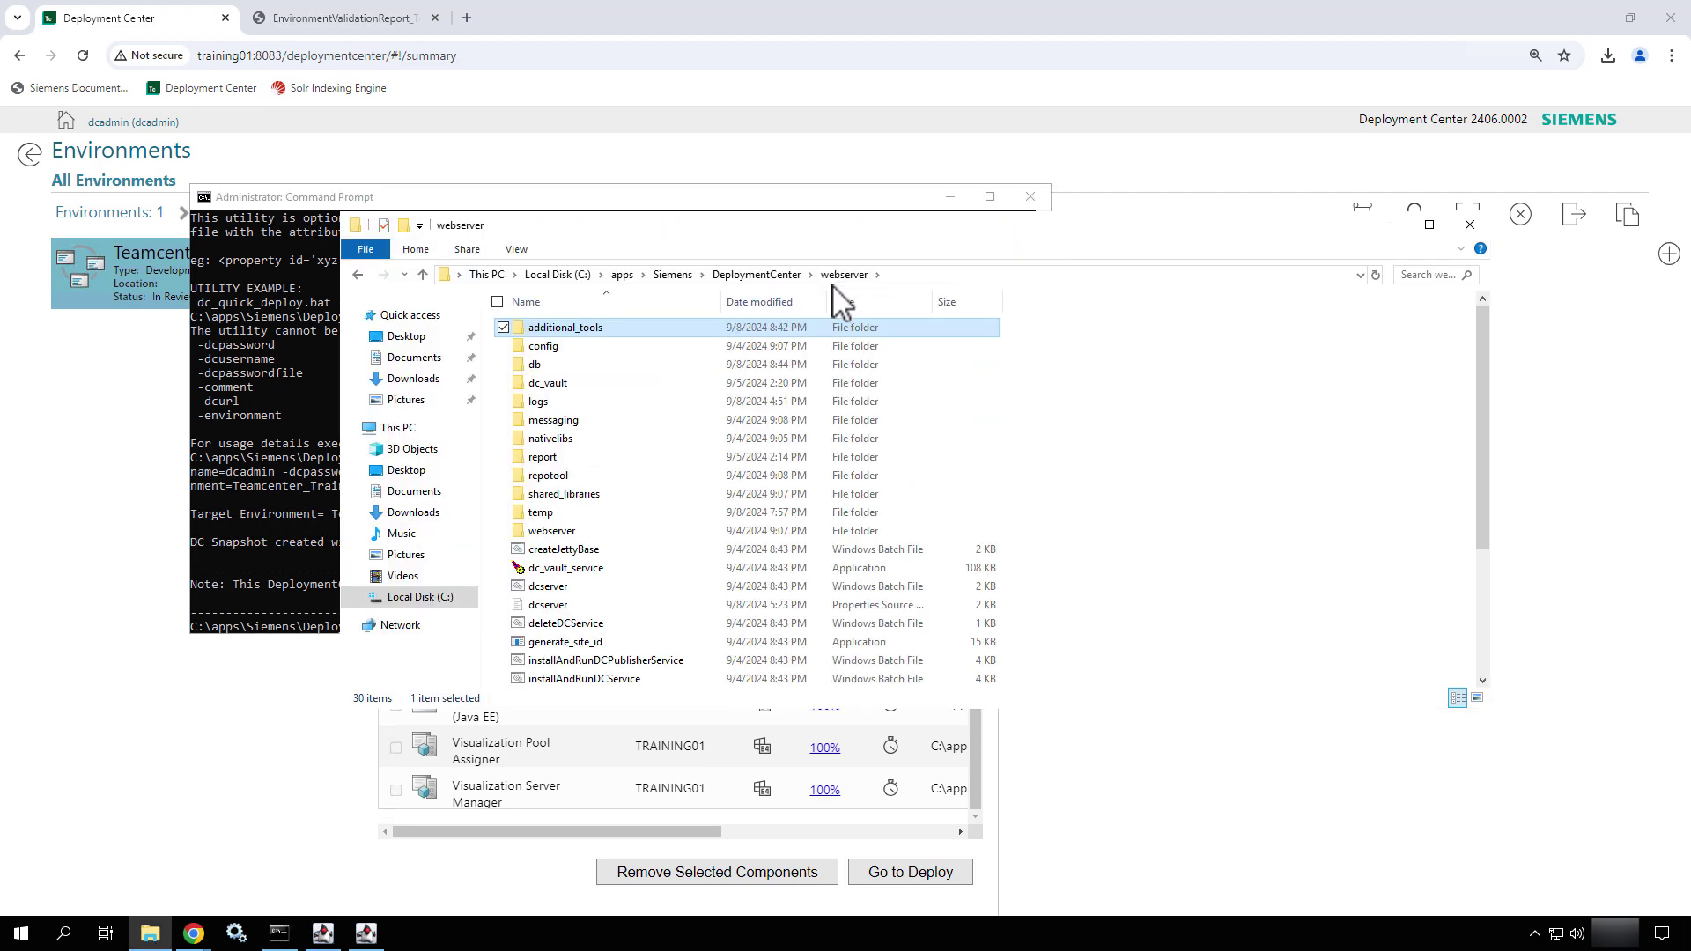
left_click(756, 275)
double_click(581, 384)
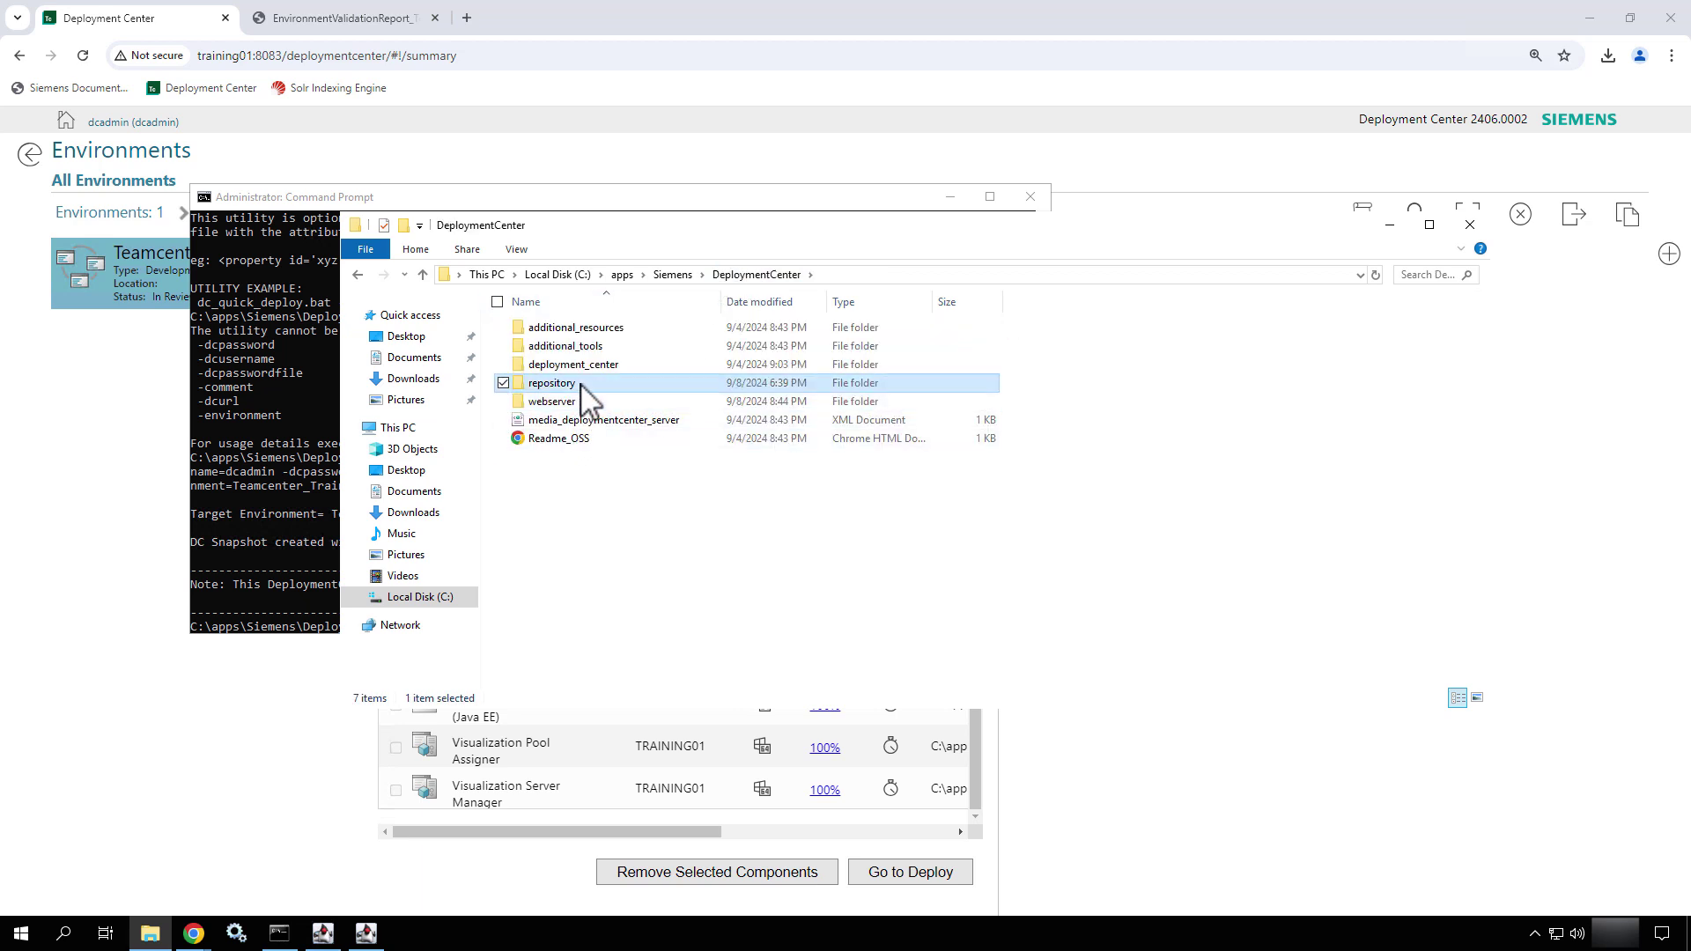
left_click(565, 403)
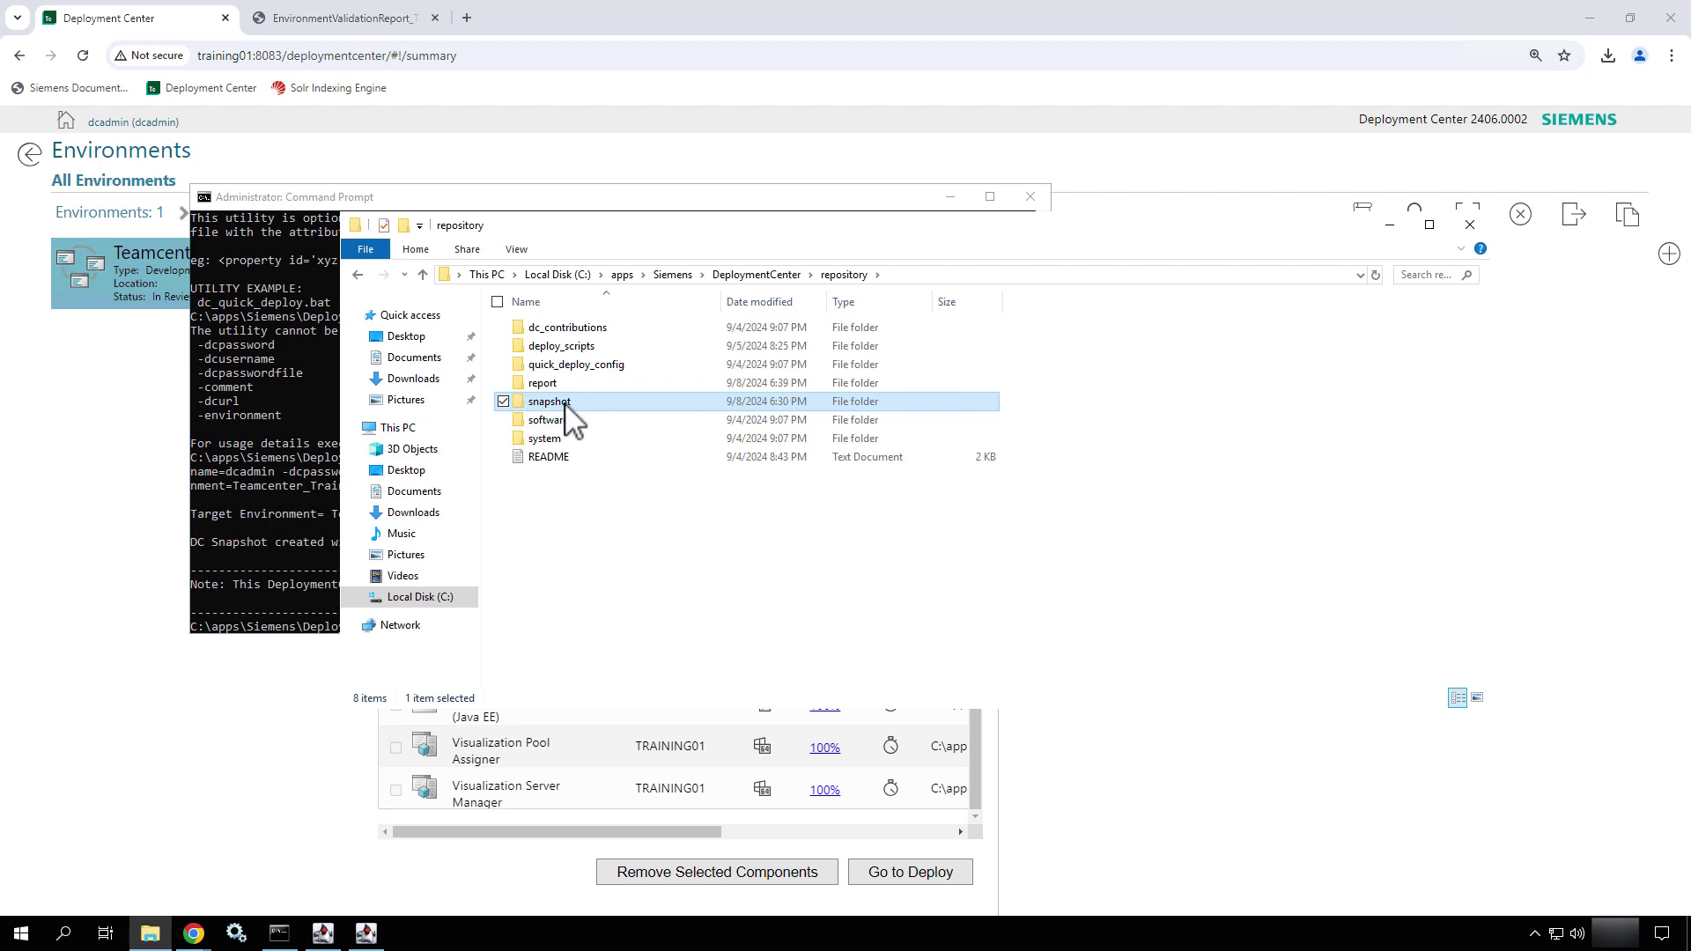
double_click(566, 403)
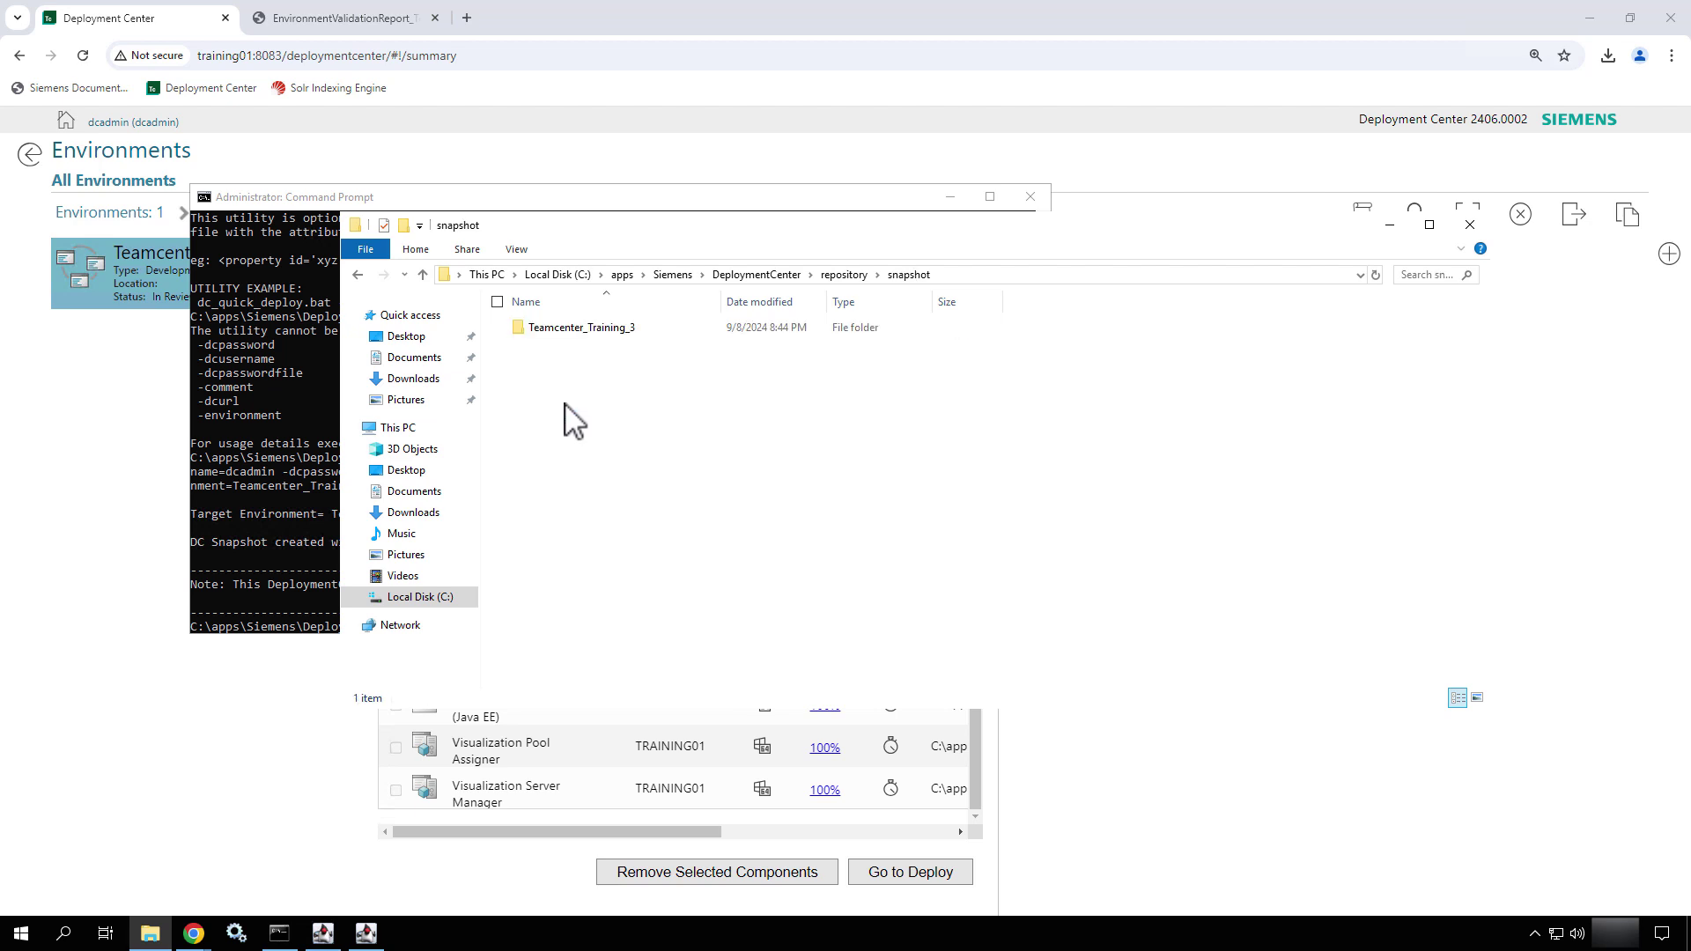
double_click(598, 329)
double_click(598, 328)
- Open the 3_snapshot_1 XML in Notepad, scroll through it, and close it
left_click(598, 329)
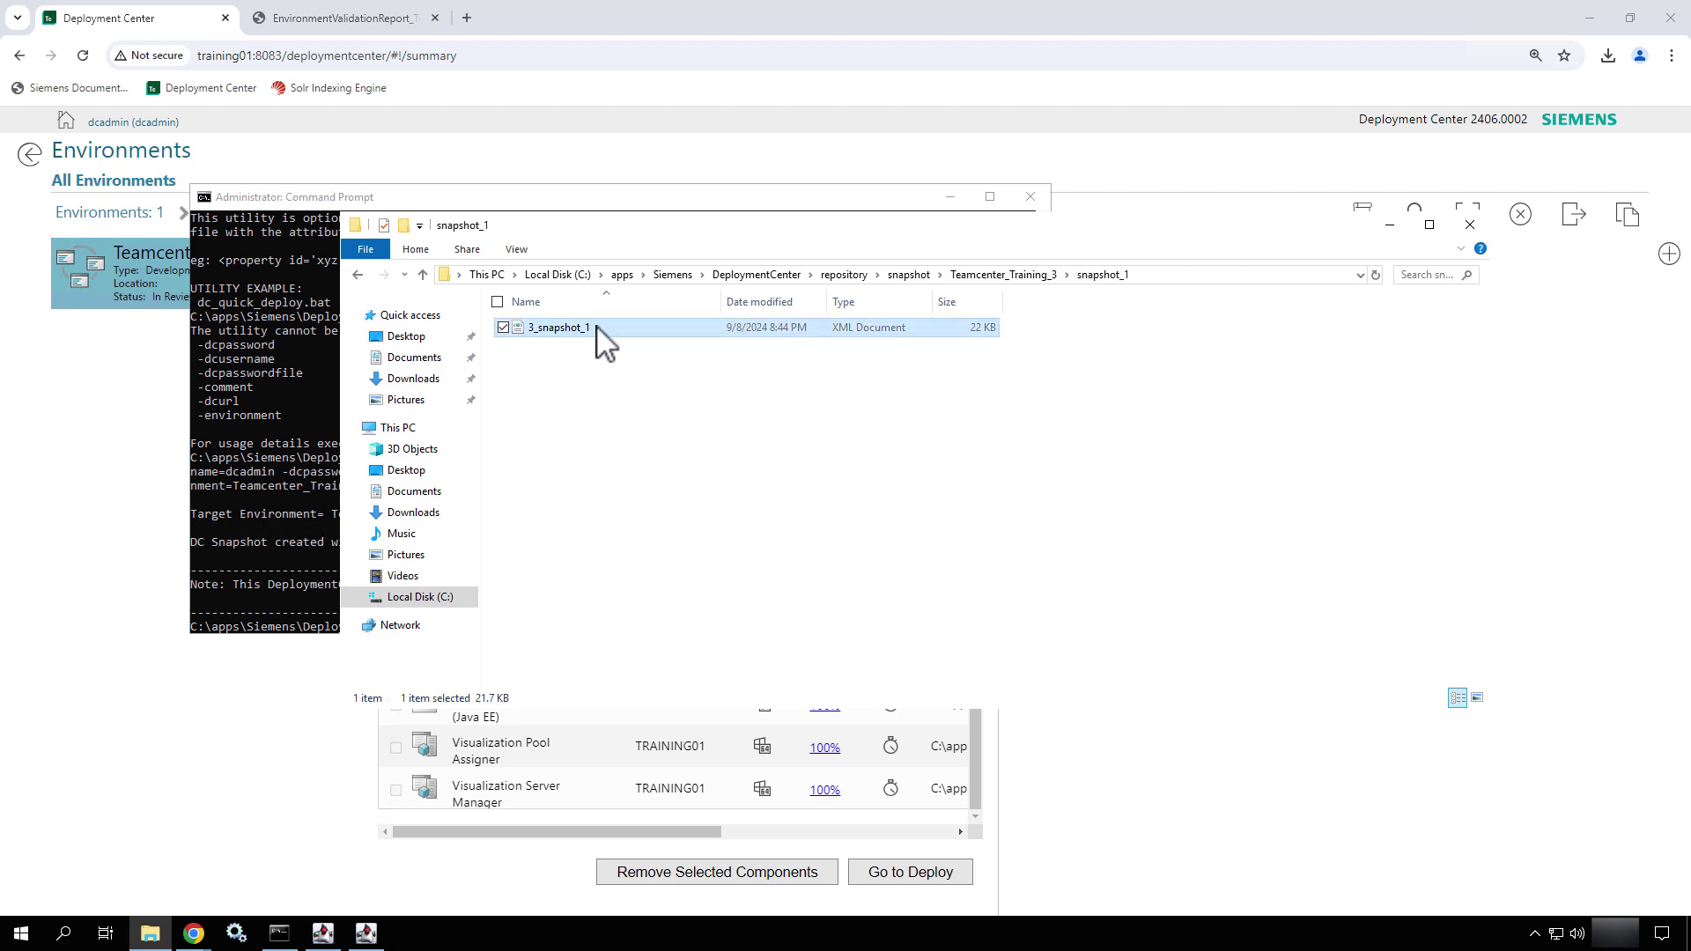
right_click(597, 329)
left_click(510, 359)
scroll(582, 433, "down", 20)
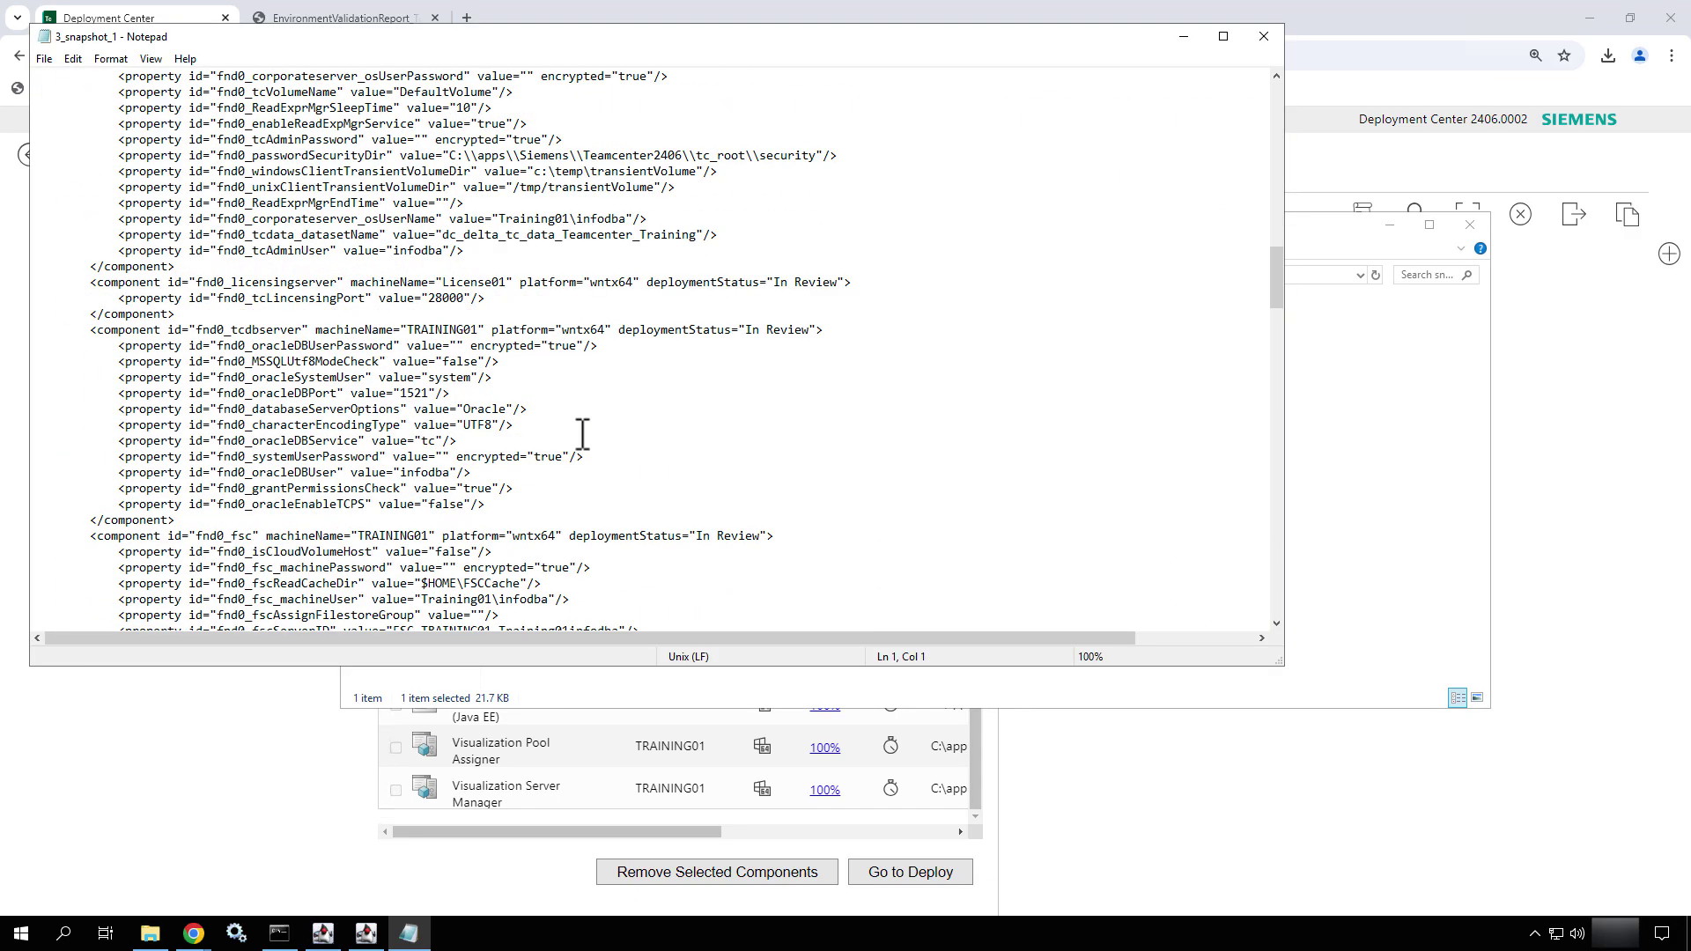
scroll(582, 433, "down", 20)
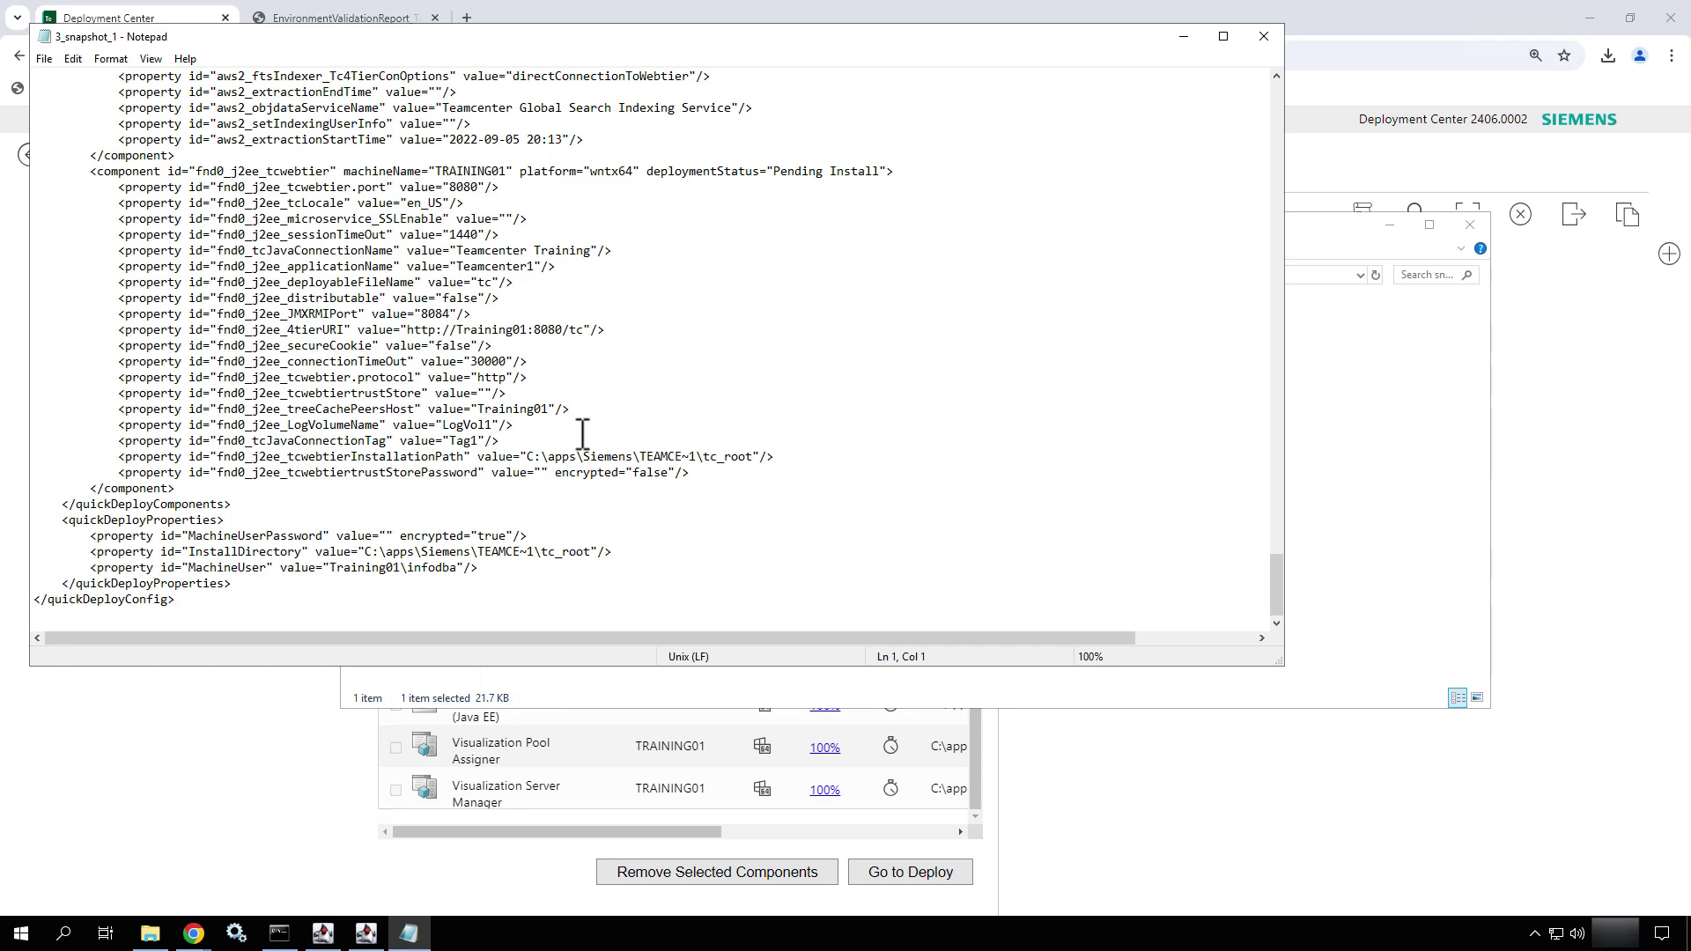
left_click(1263, 36)
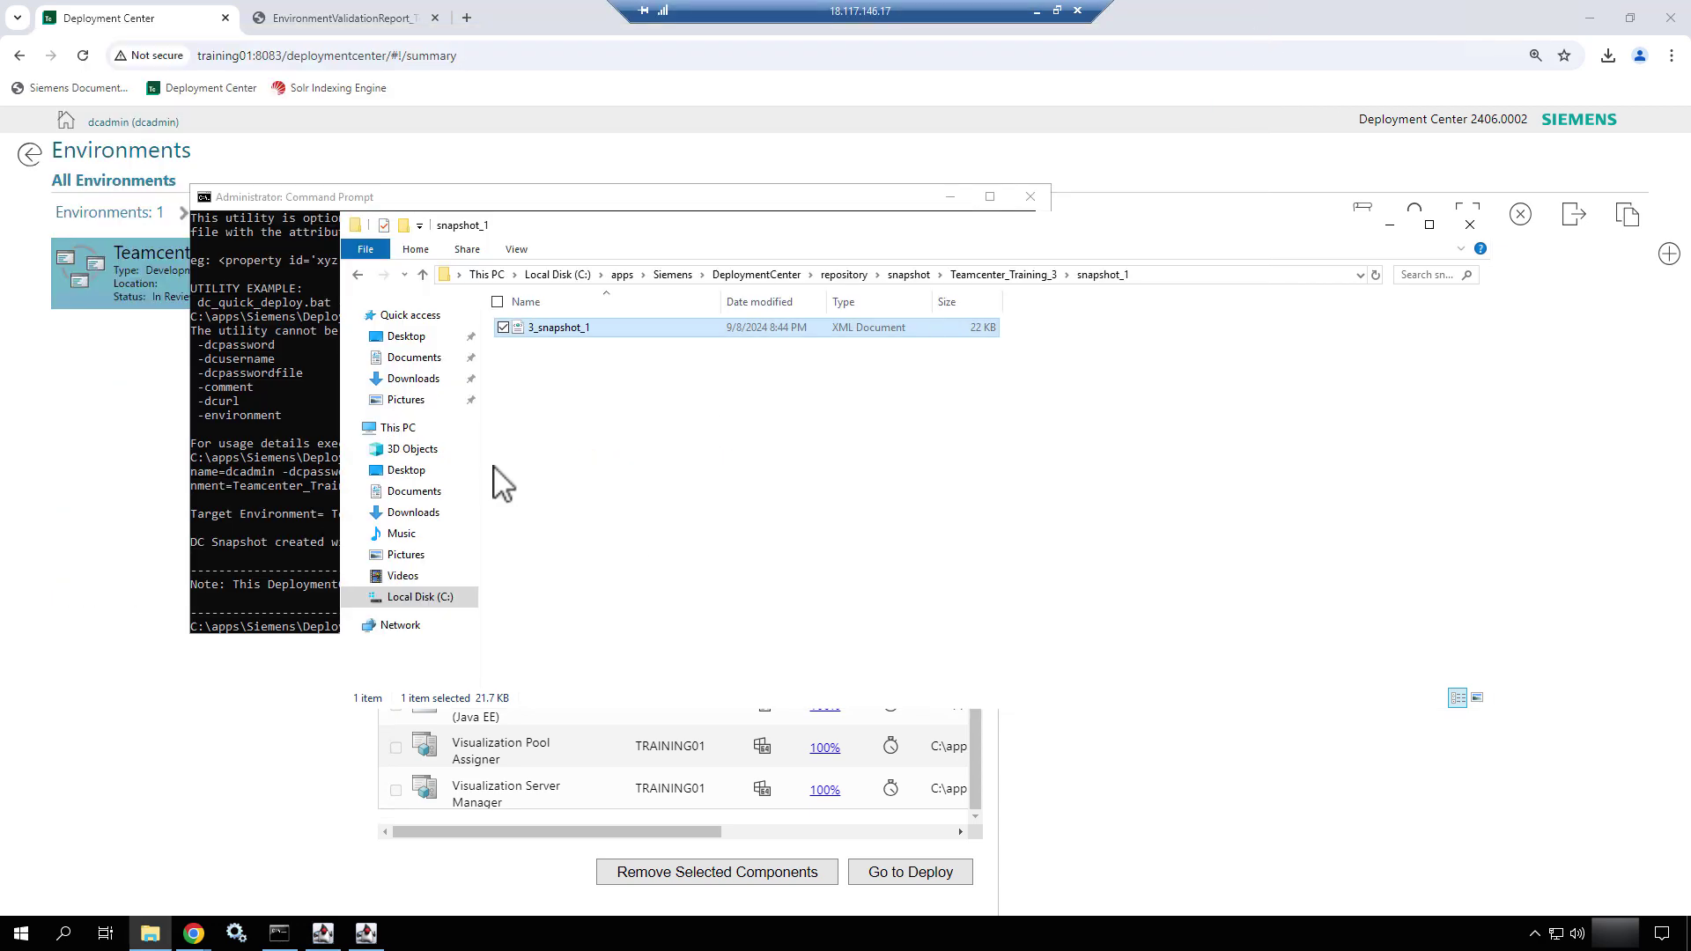
- Re-run dc_quick_deploy.bat -help from the command history and scroll back up through its output
left_click(245, 440)
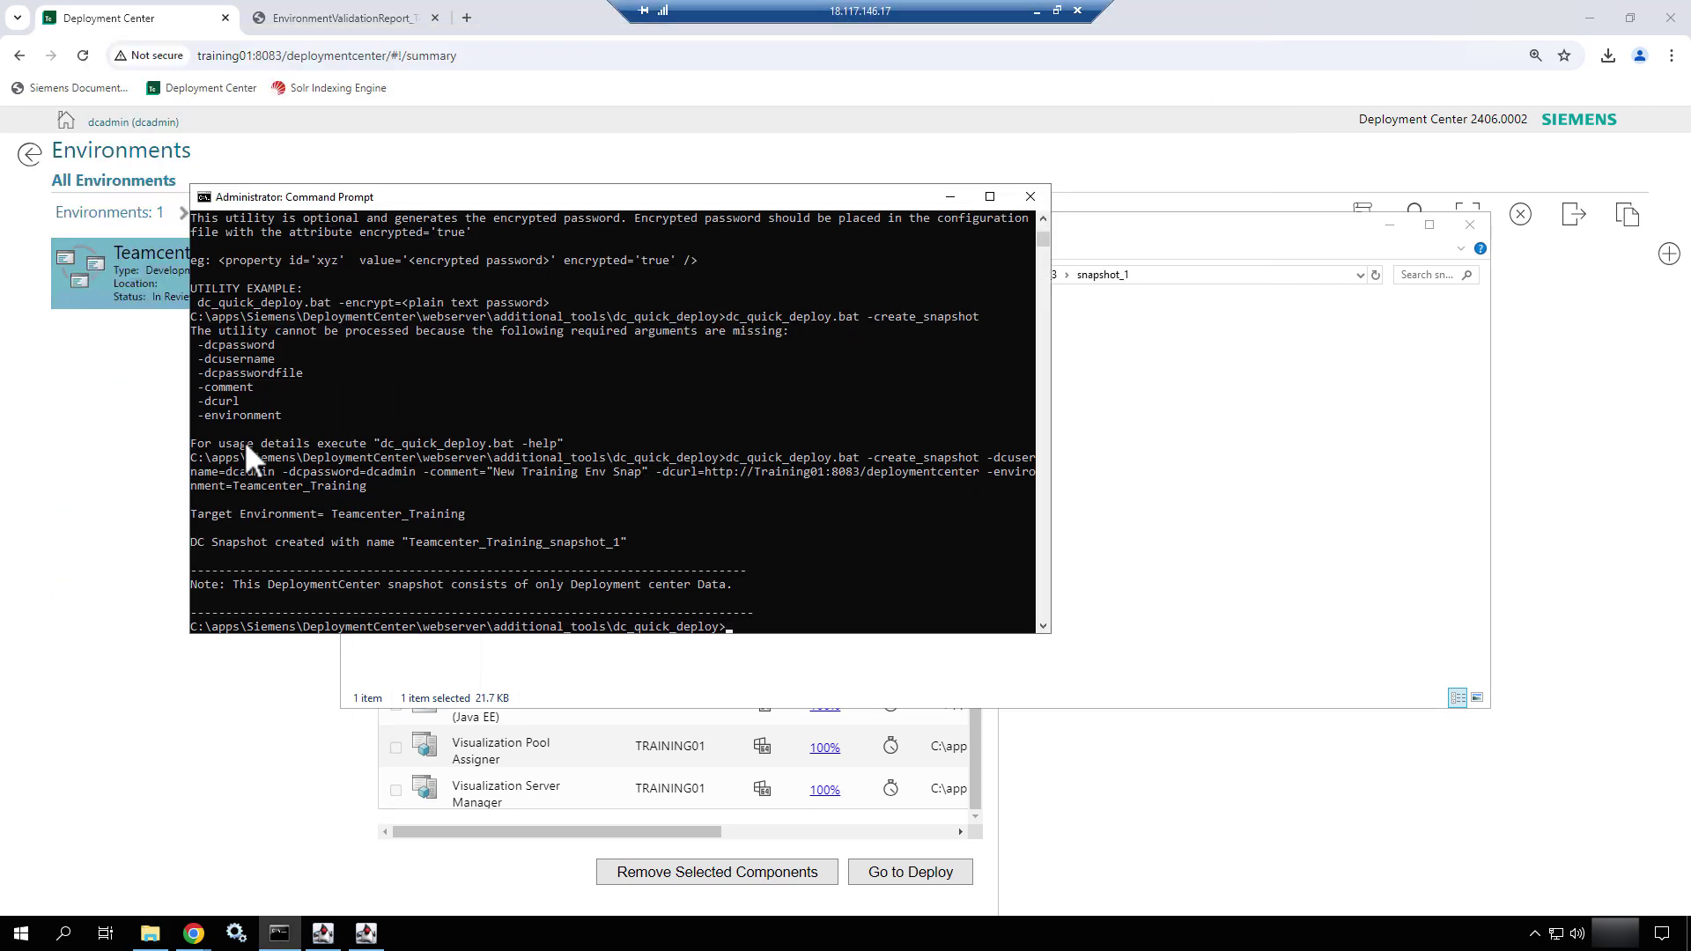
key("Up")
key("Up")
key("Up")
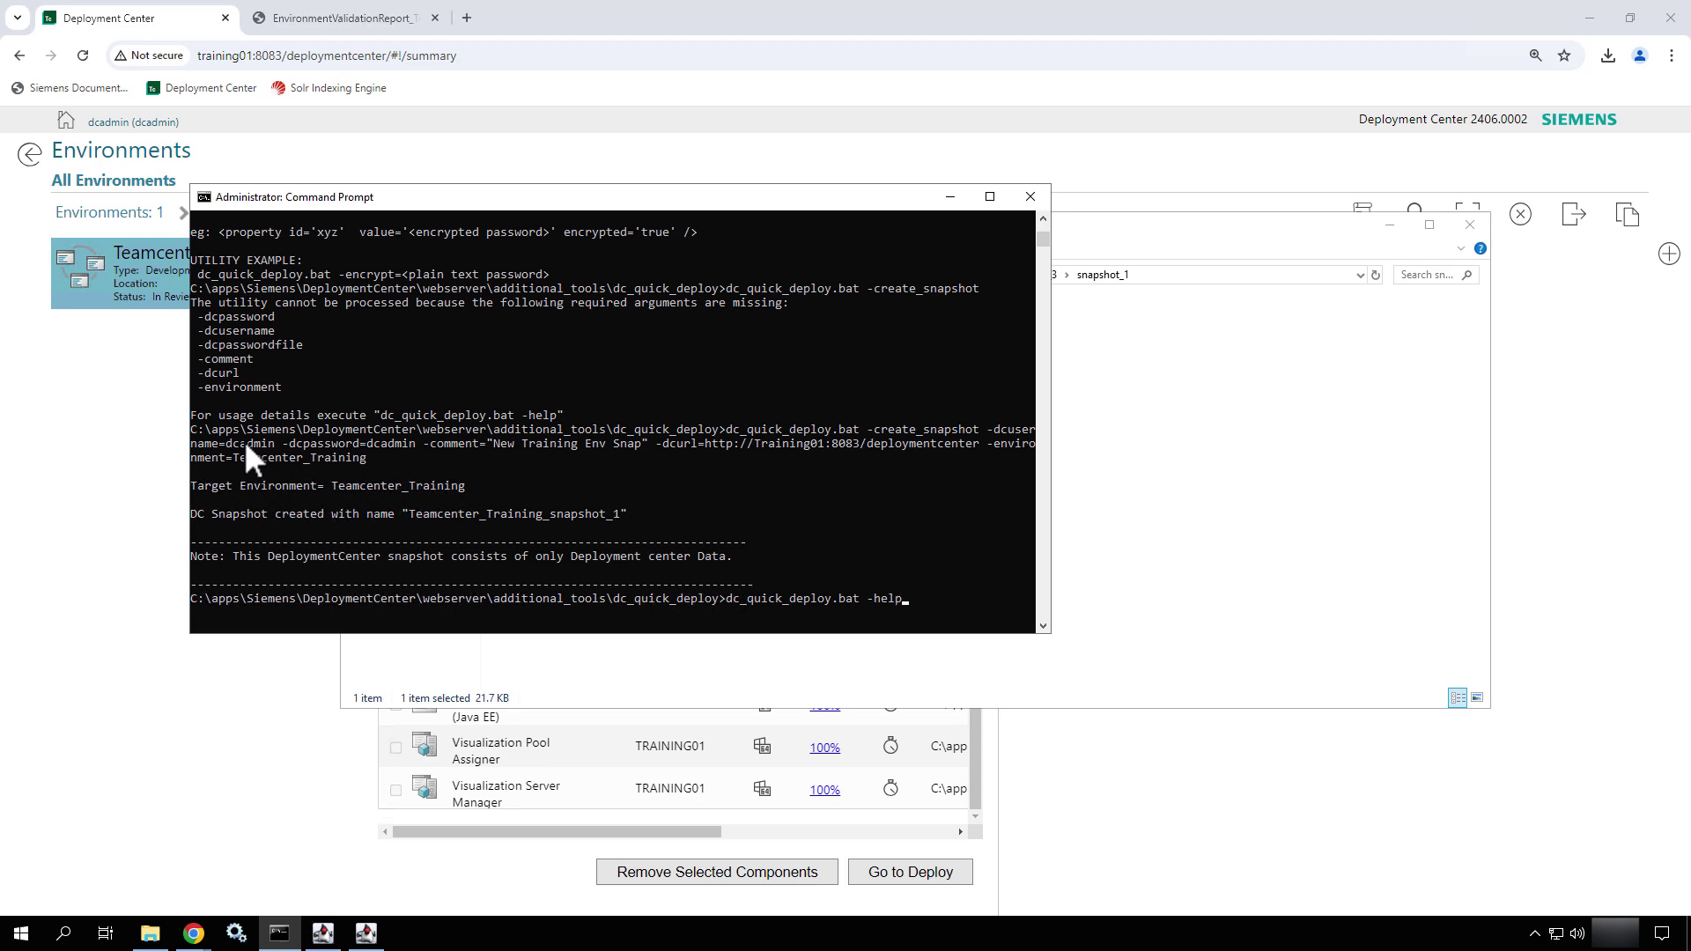
key("Return")
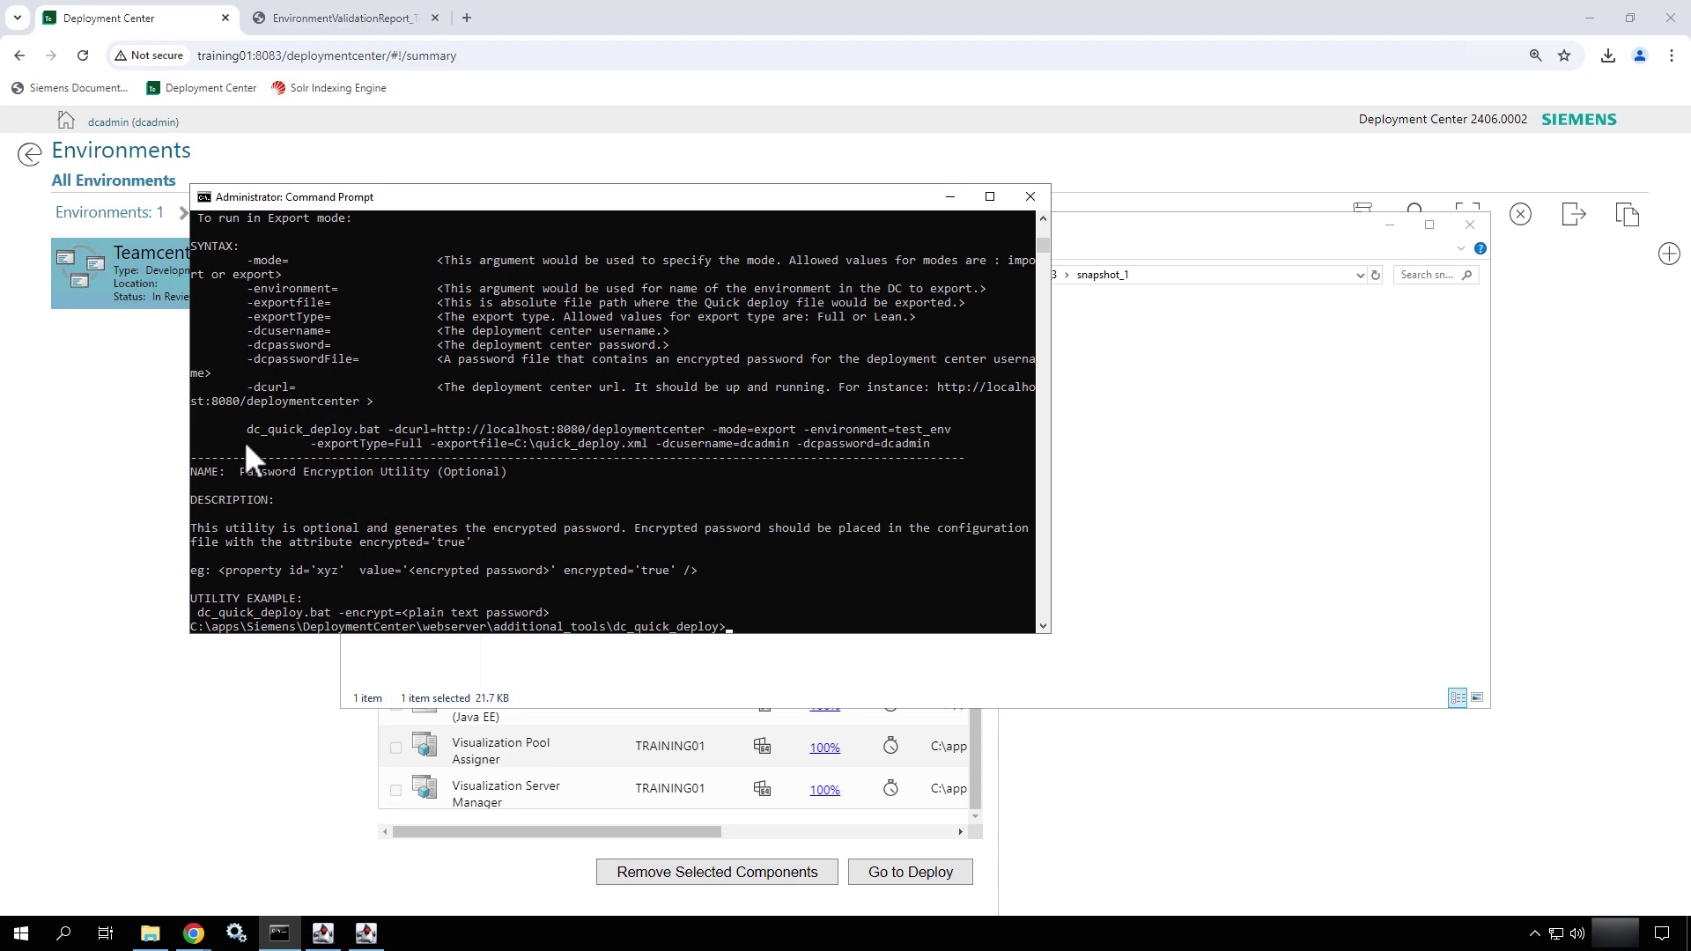
scroll(246, 447, "up", 1)
scroll(245, 440, "up", 10)
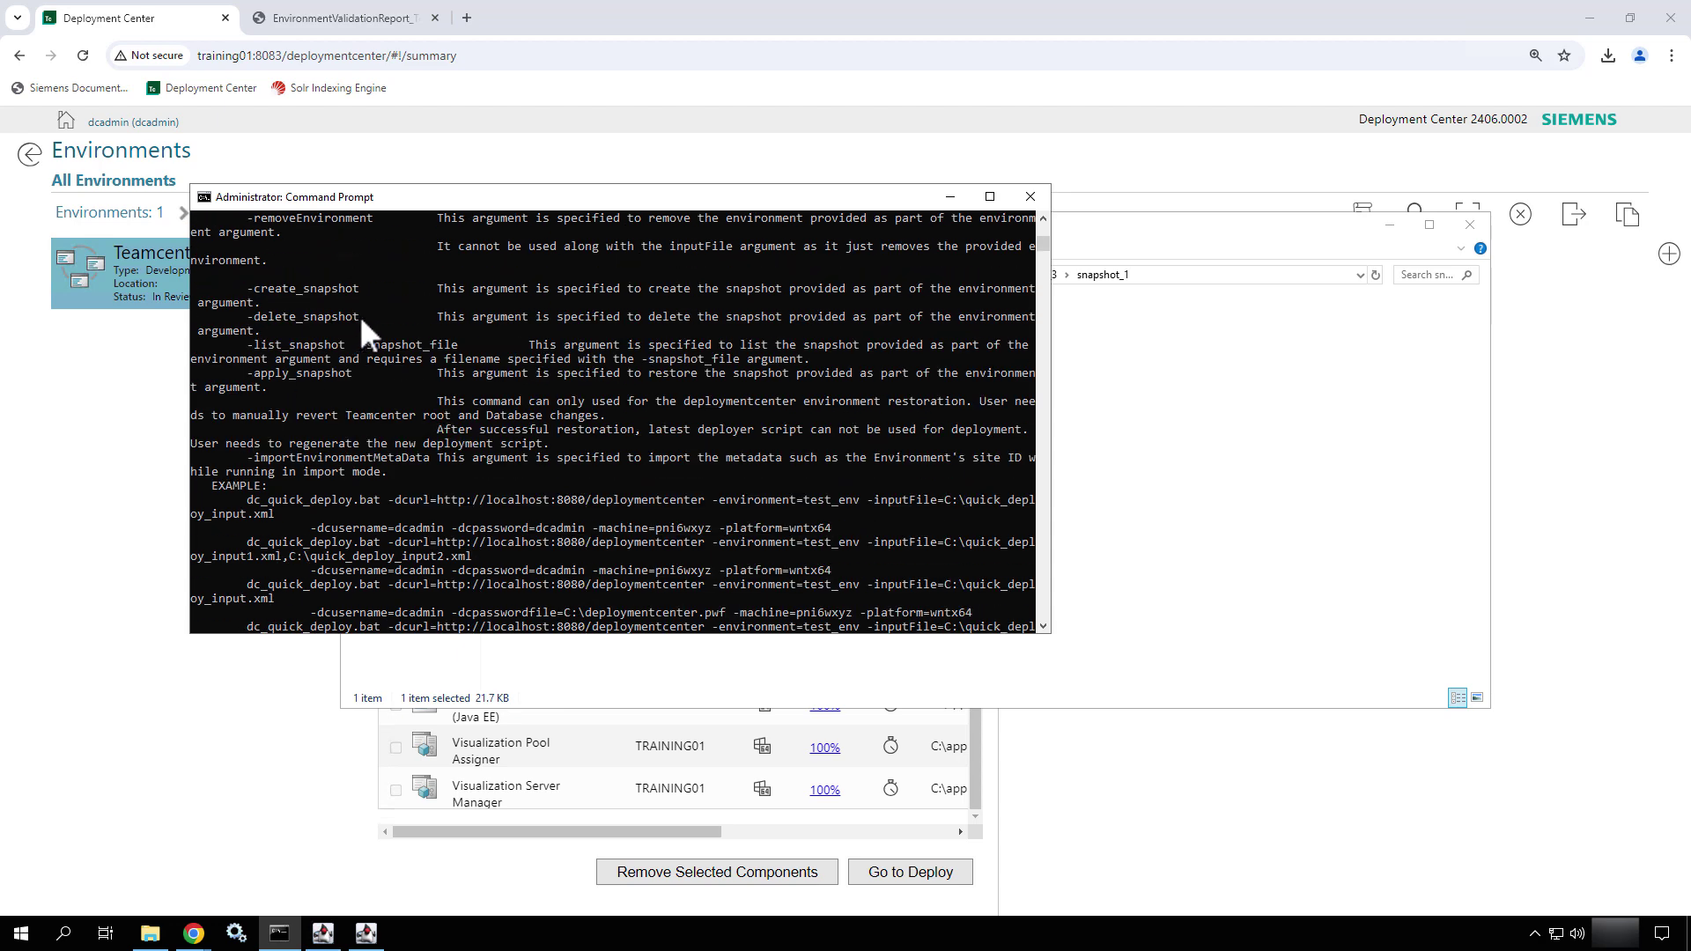
- Highlight the -delete_snapshot, -list_snapshot and -apply_snapshot argument descriptions
left_click(359, 315)
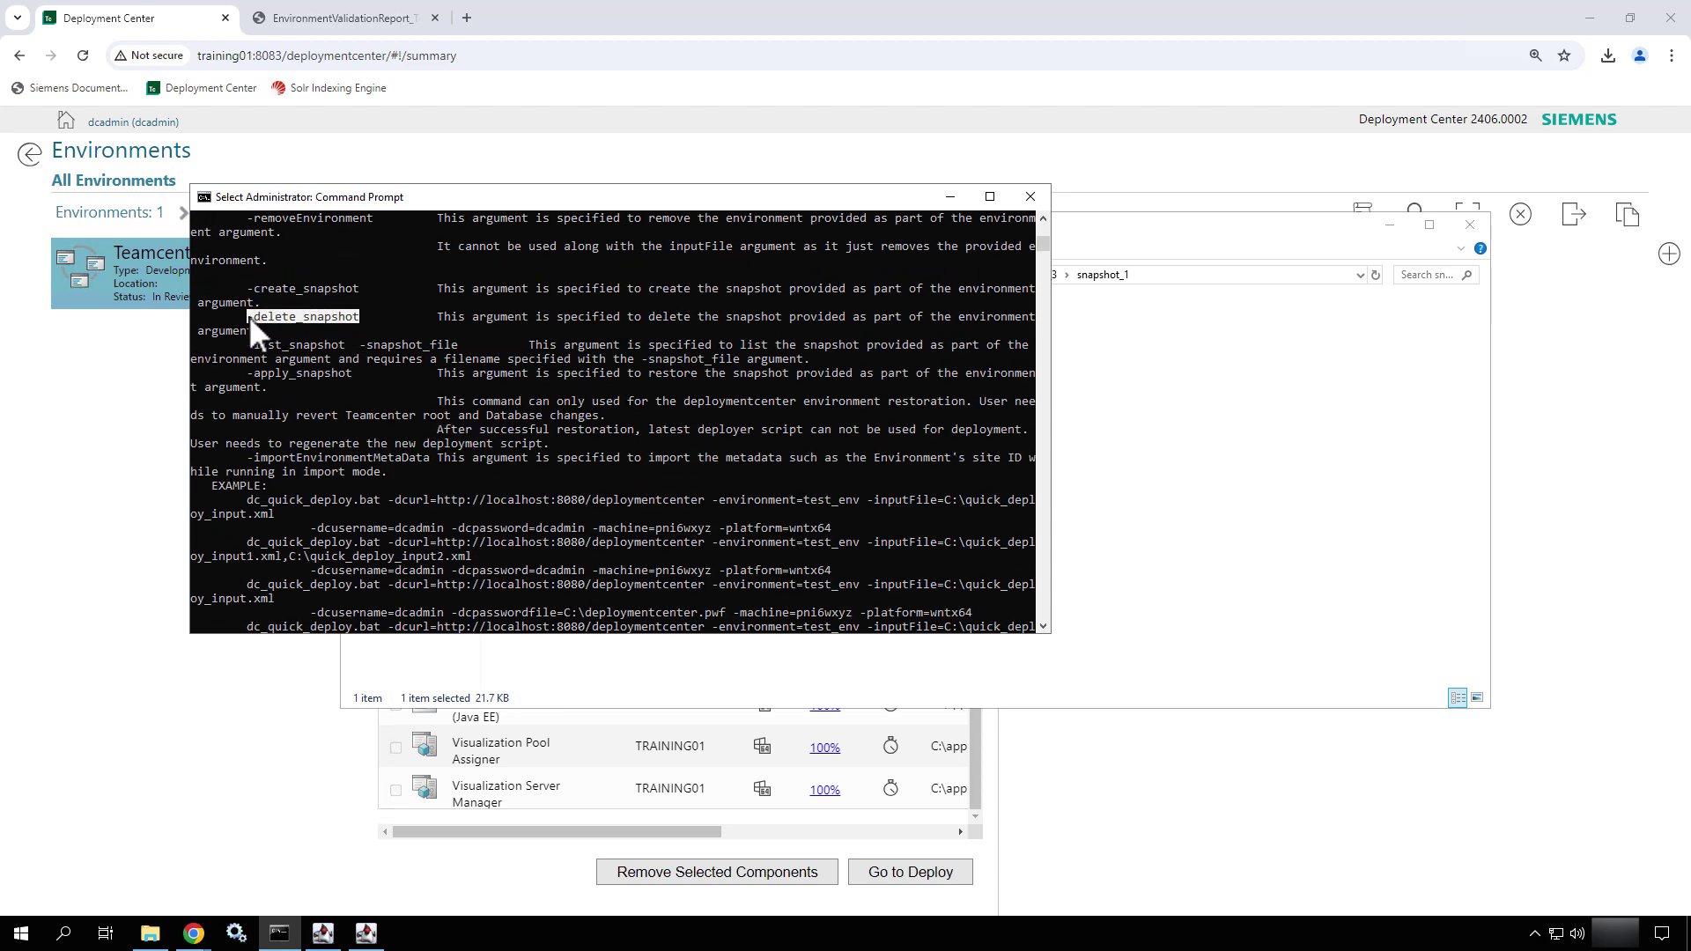
left_click_drag(343, 343, 251, 338)
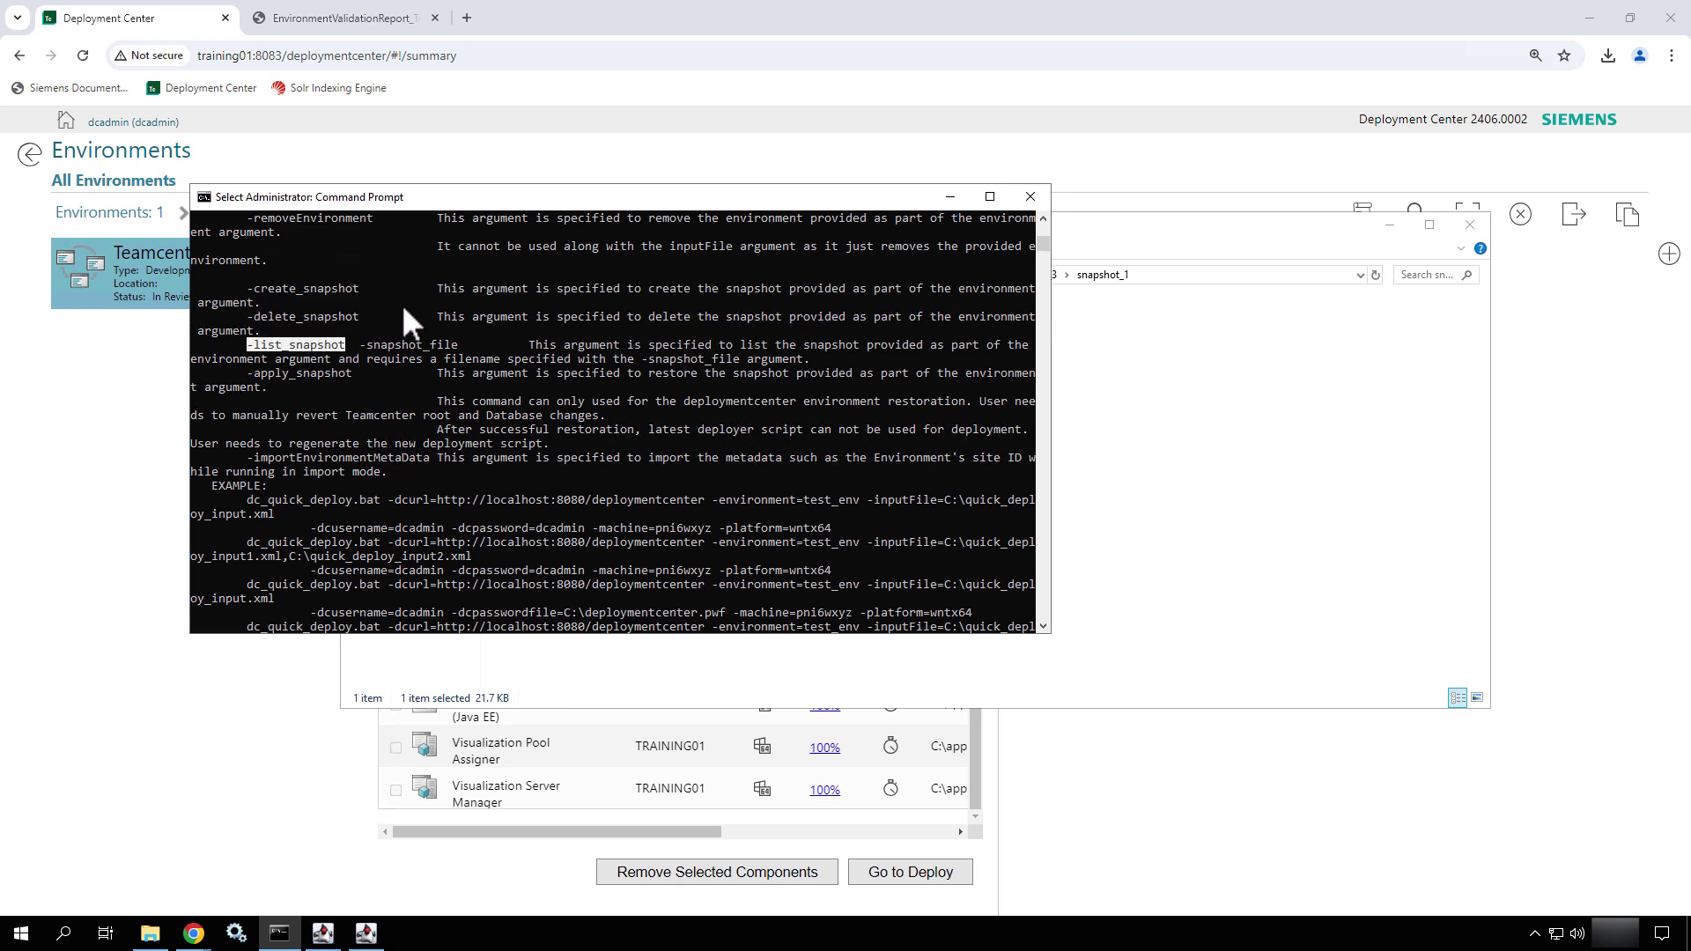
left_click(348, 373)
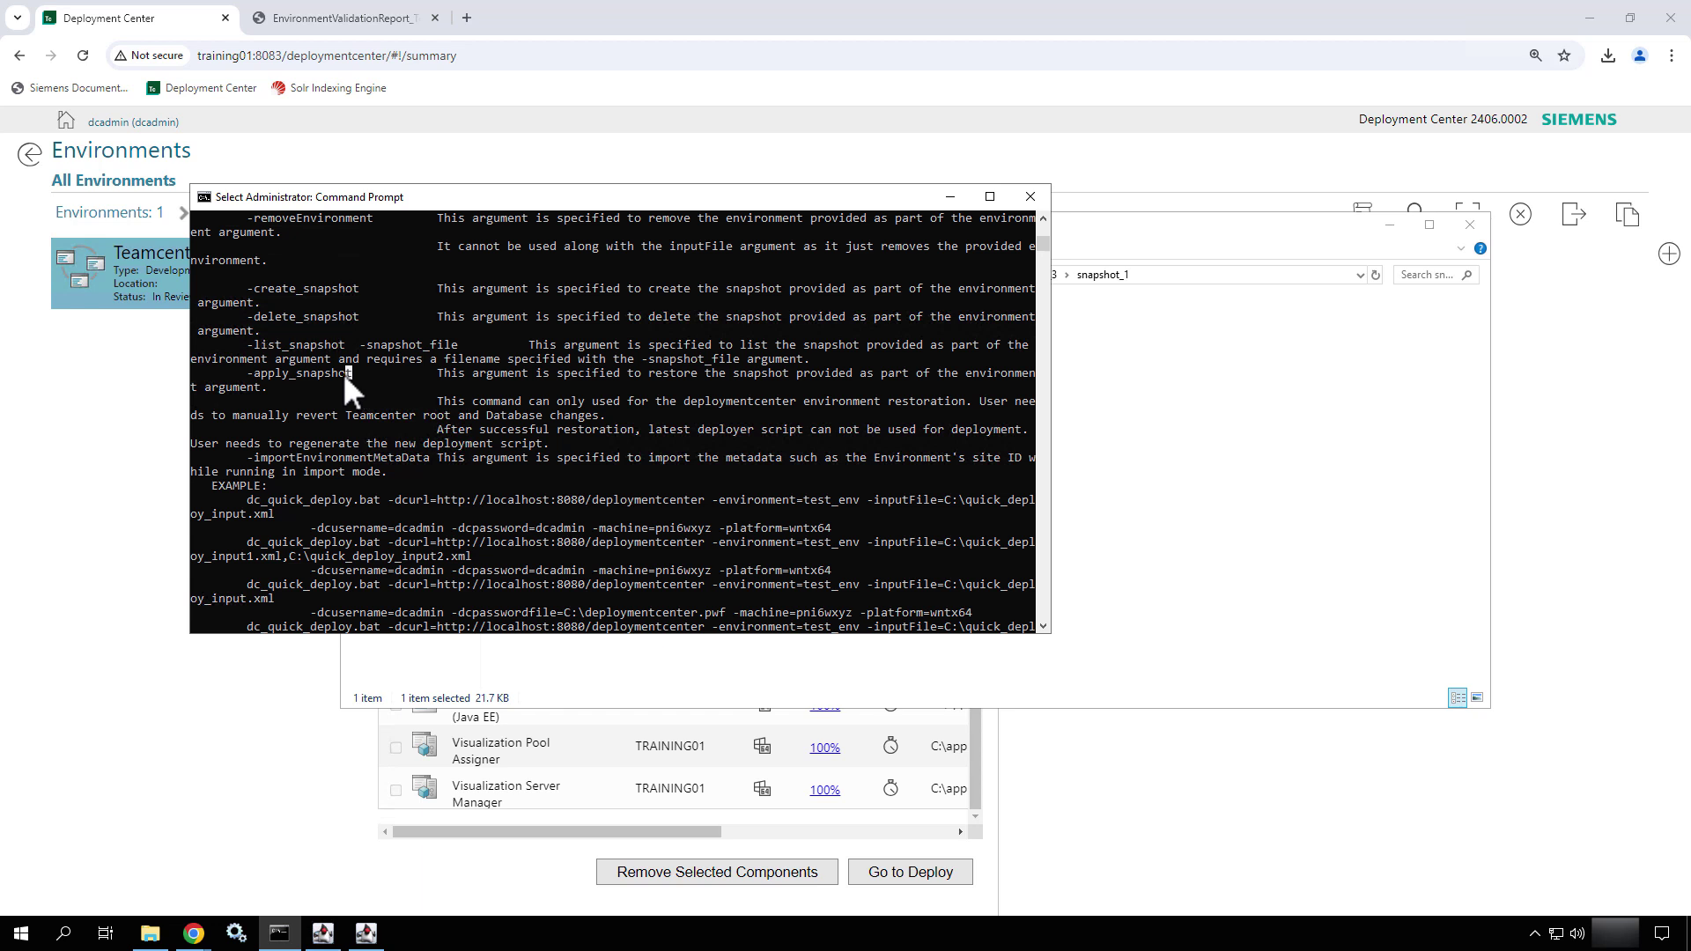